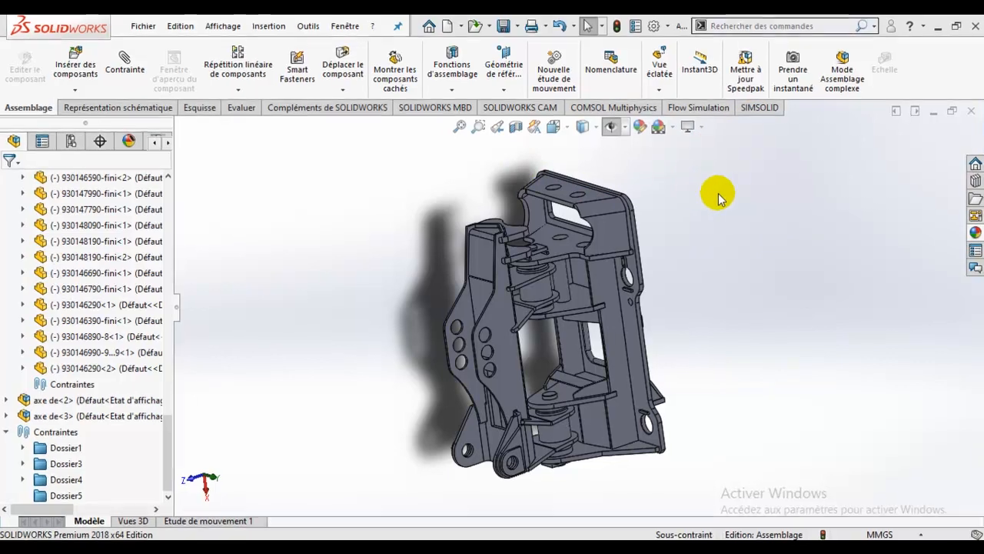
Show the SIMSOLID add-in commands for the open assembly.
click(774, 98)
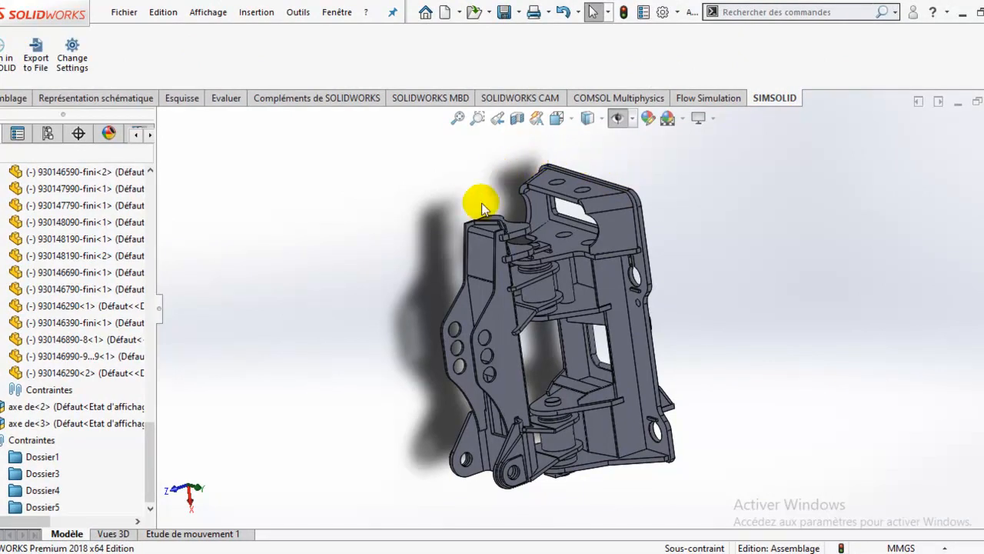
middle_drag(390, 358, 374, 369)
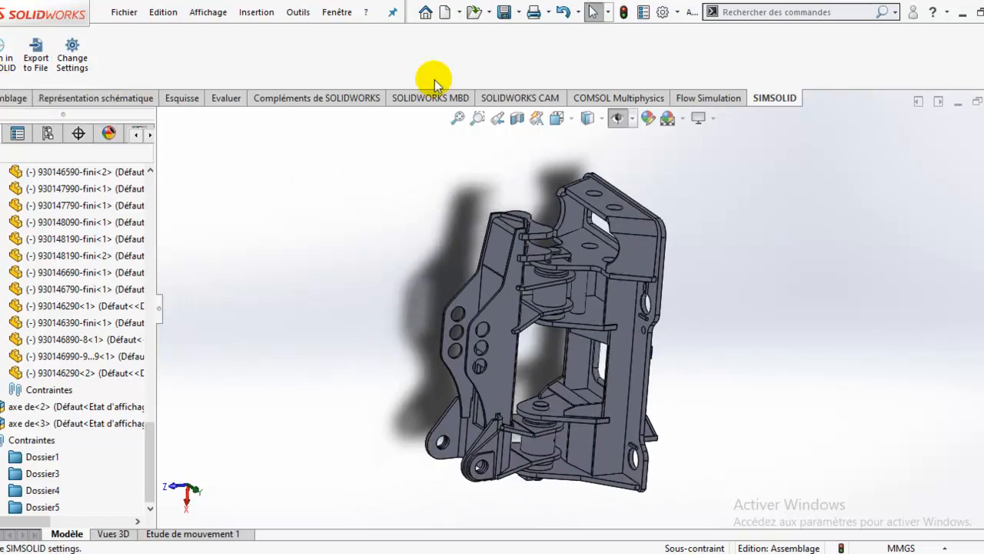
click(706, 98)
click(759, 100)
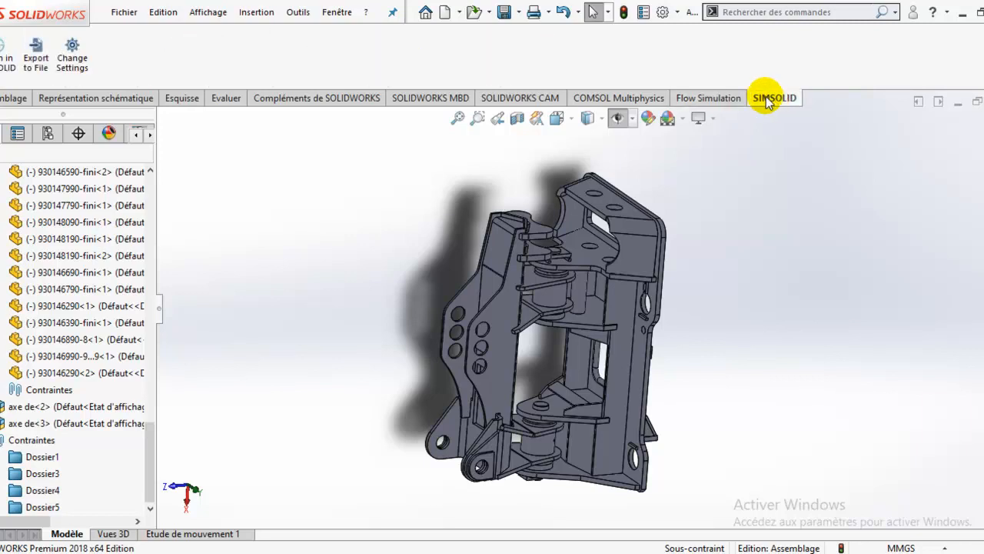
Hide the SIMSOLID command set and restore it.
right_click(769, 100)
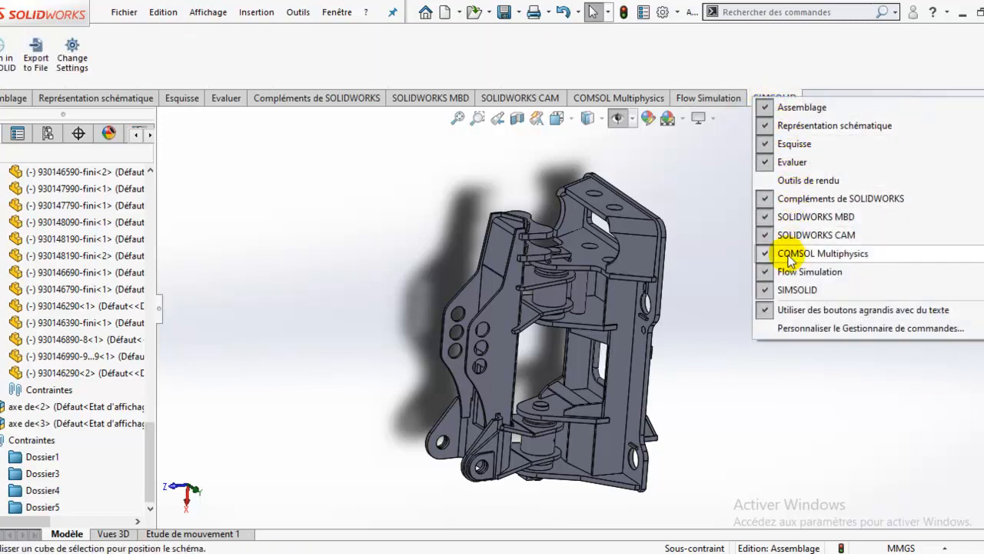
click(767, 290)
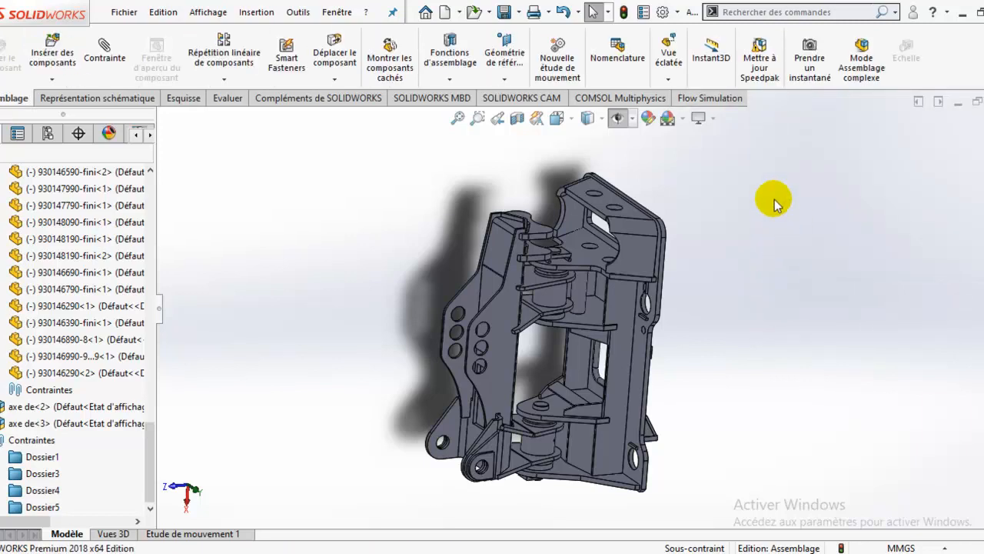
right_click(732, 100)
click(744, 296)
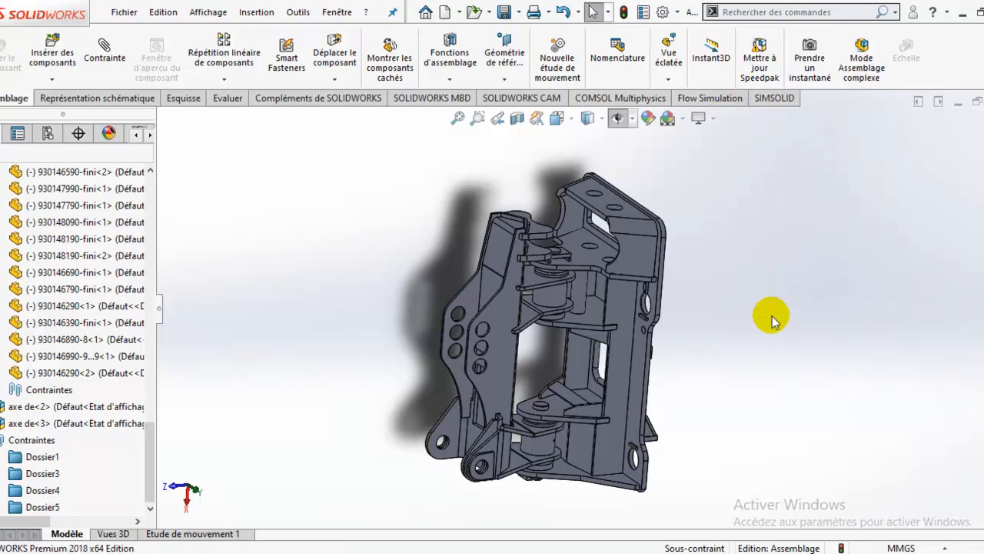
Clear the start-up loading option of the SIMSOLID add-in in the add-ins manager, leaving the add-in itself active.
click(677, 12)
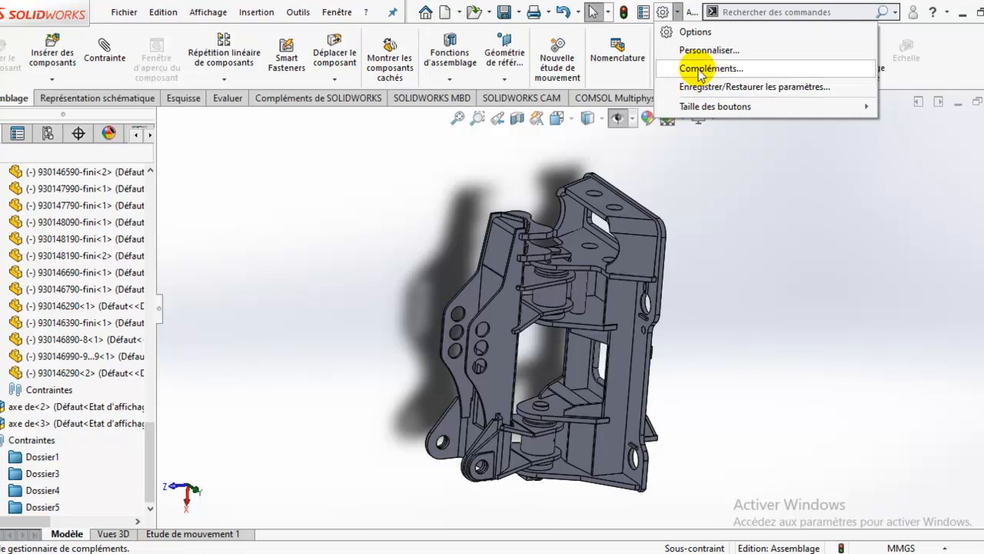
click(338, 100)
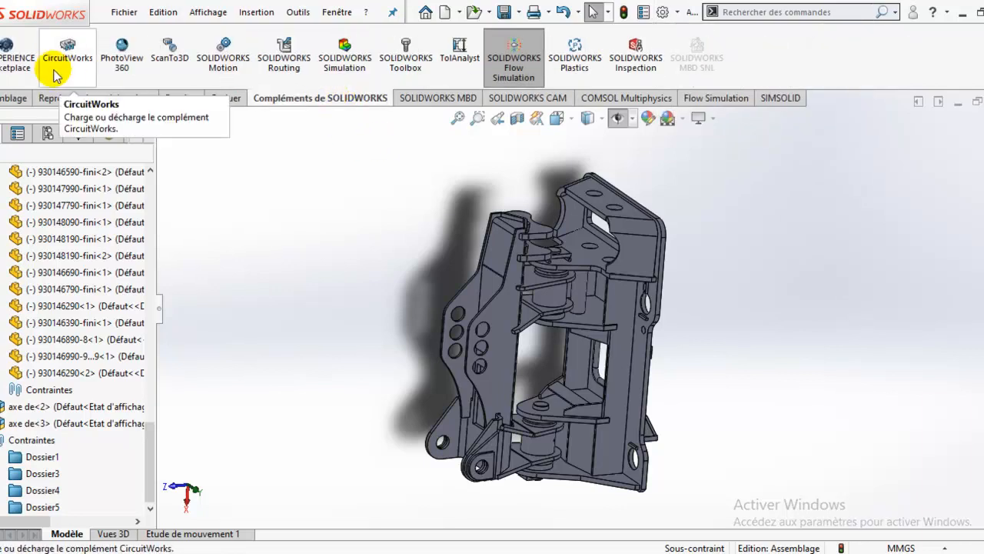
click(759, 99)
click(678, 12)
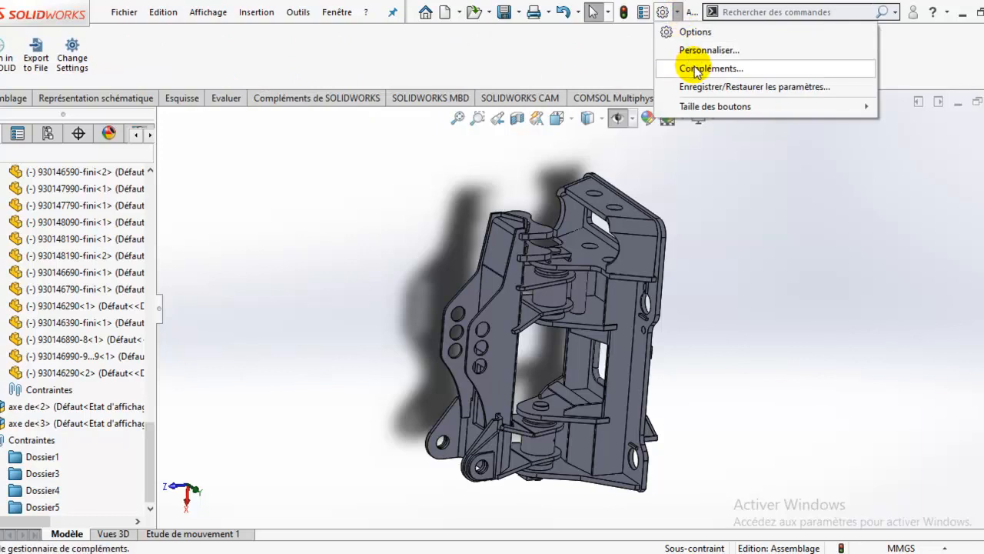
click(698, 69)
scroll(419, 304, down, 3)
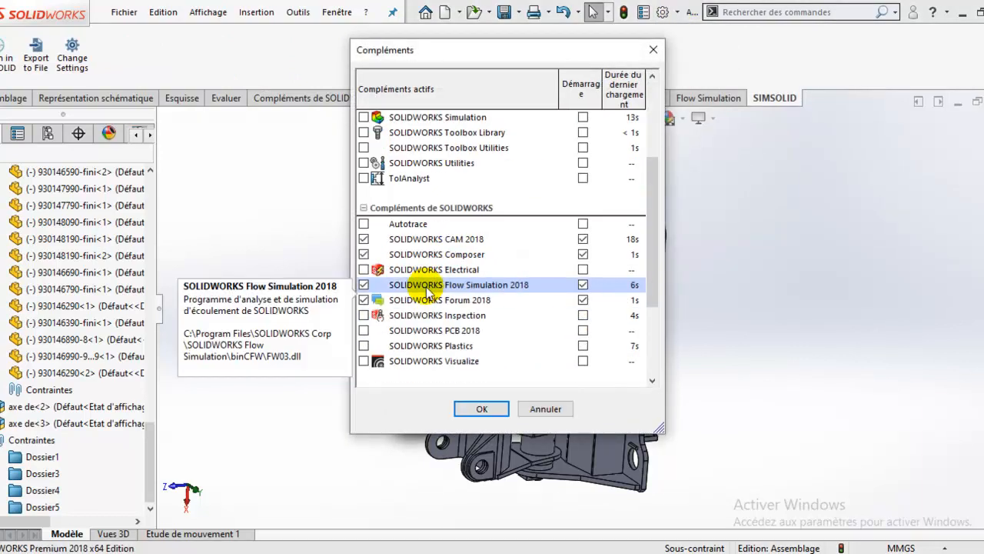
scroll(385, 354, down, 2)
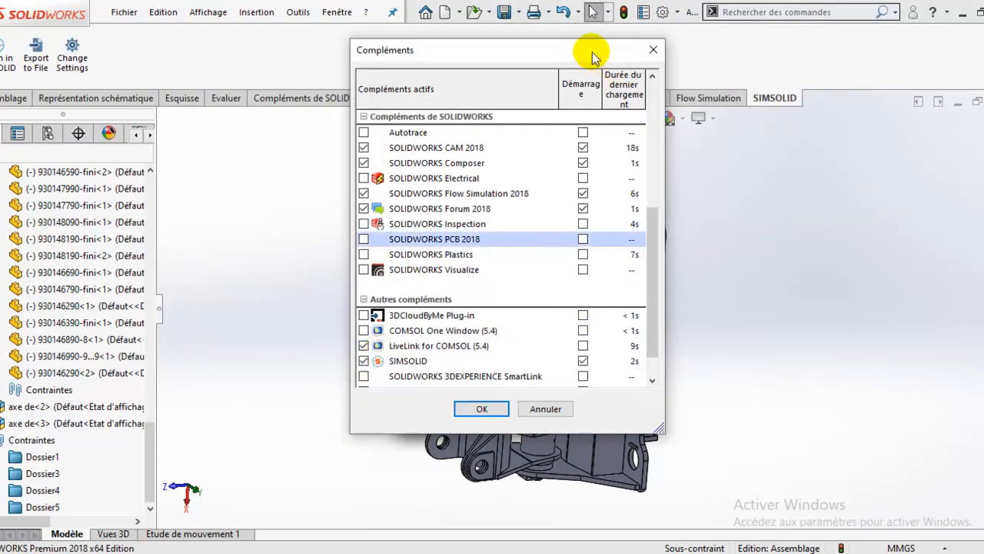
drag(597, 62, 497, 64)
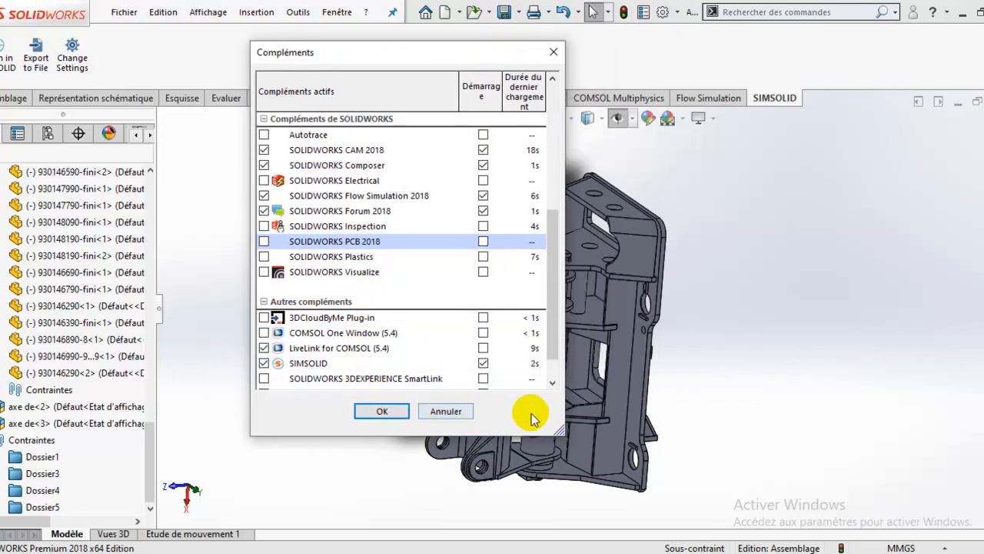
drag(552, 333, 551, 342)
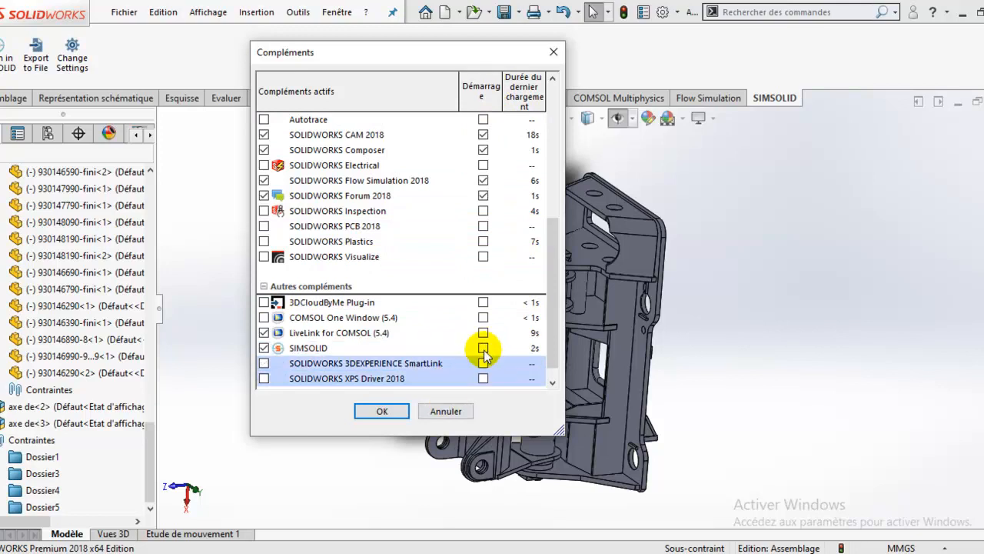
click(382, 412)
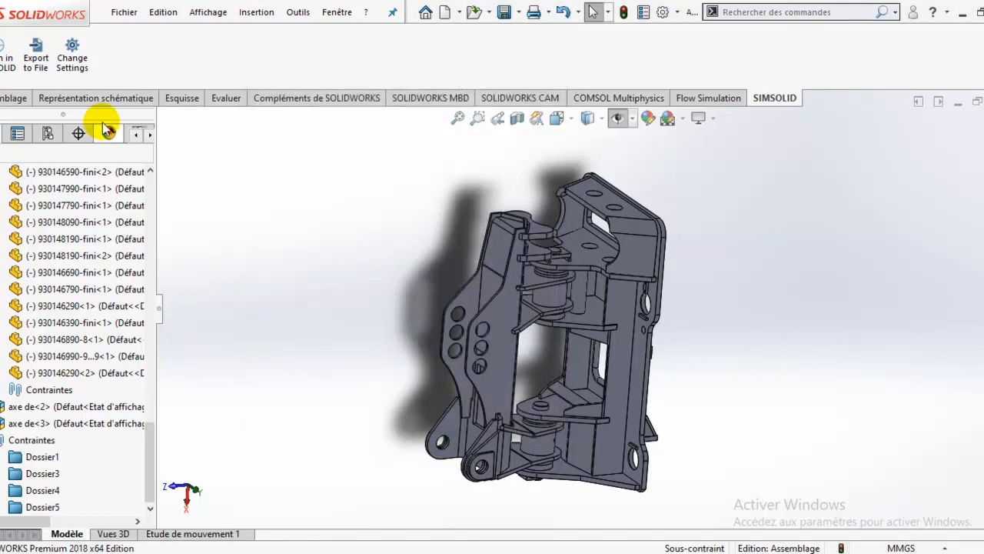
Open the assembly in SimSolid from SOLIDWORKS, dismiss the overlapping-parts review, and inspect the transferred model.
click(4, 58)
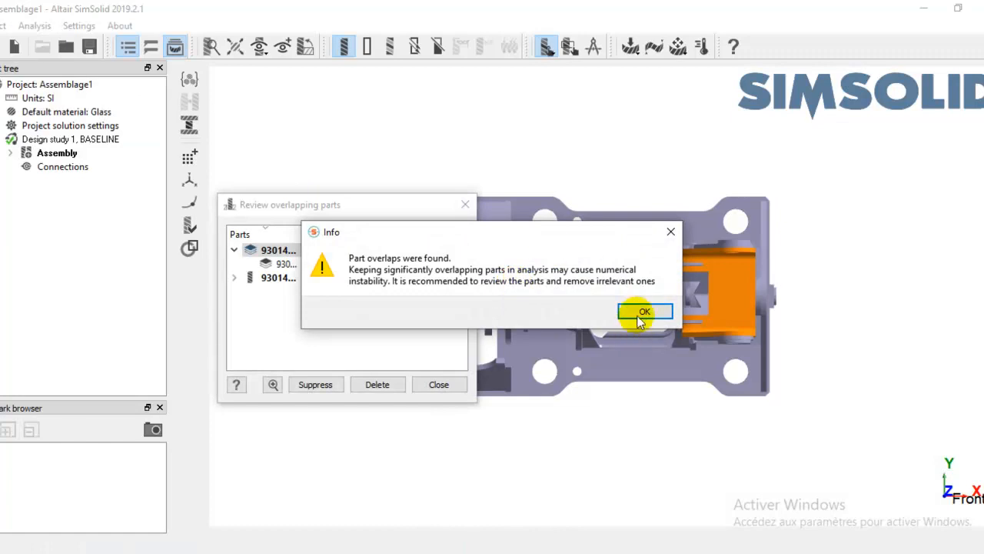
click(642, 310)
click(446, 383)
drag(457, 439, 368, 325)
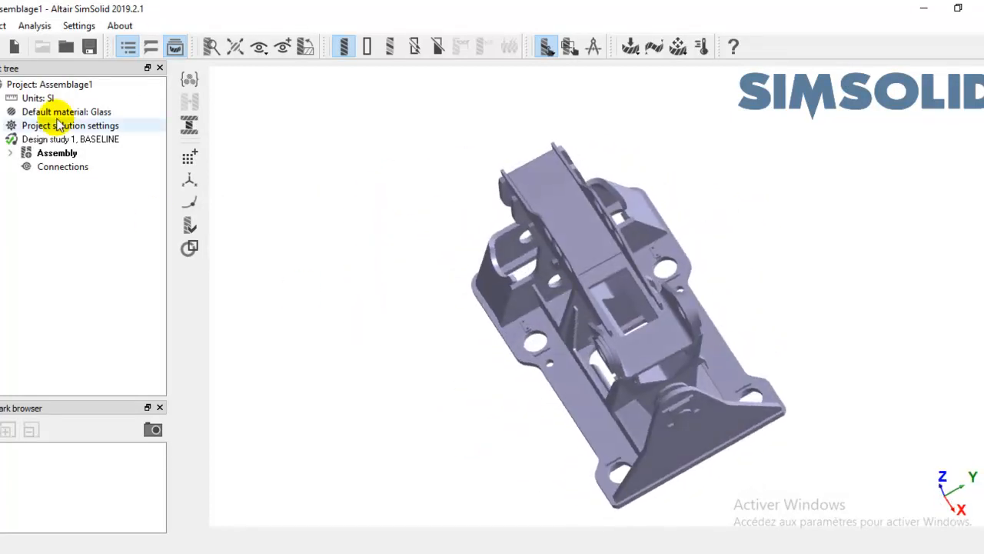
drag(753, 196, 780, 279)
Close SimSolid with the transferred Assemblage1 project.
click(2, 26)
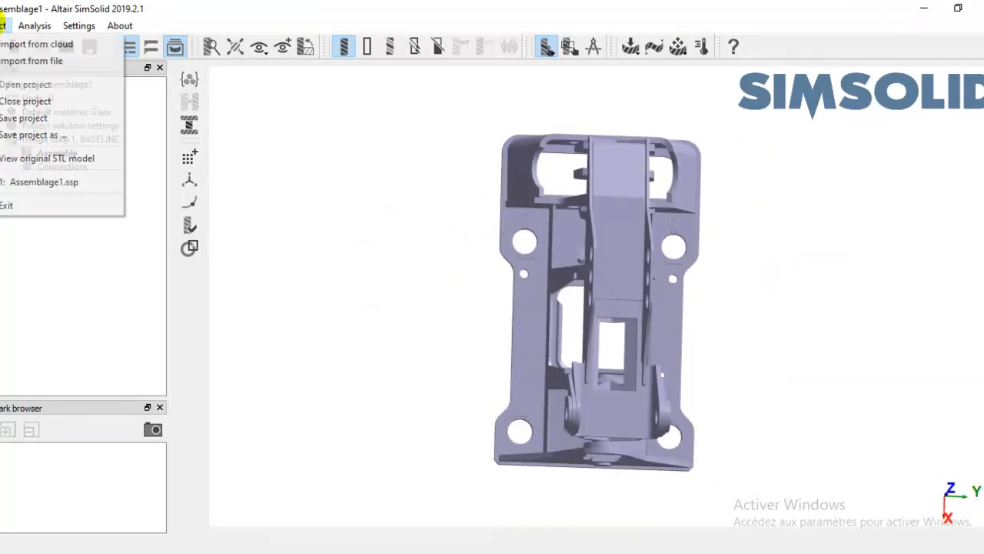
click(982, 7)
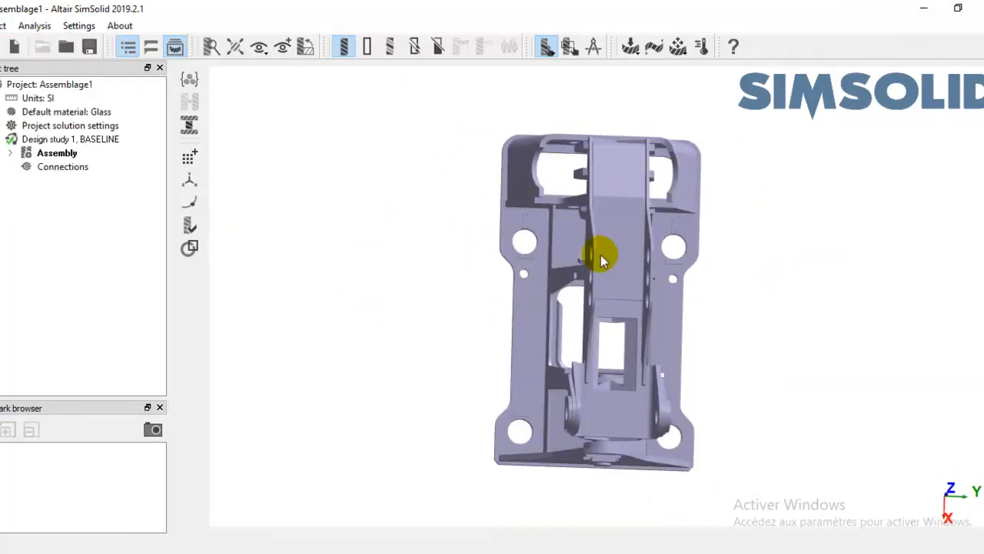
click(509, 296)
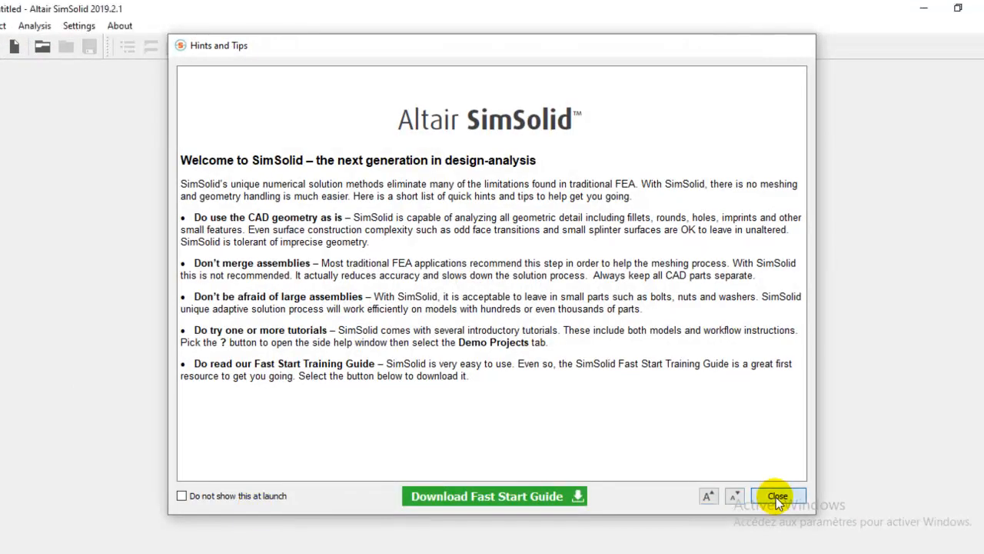
Import the stator compressor geometry file from the Aéro folder into a standalone SimSolid session and dismiss the overlapping-parts review.
click(776, 497)
click(2, 26)
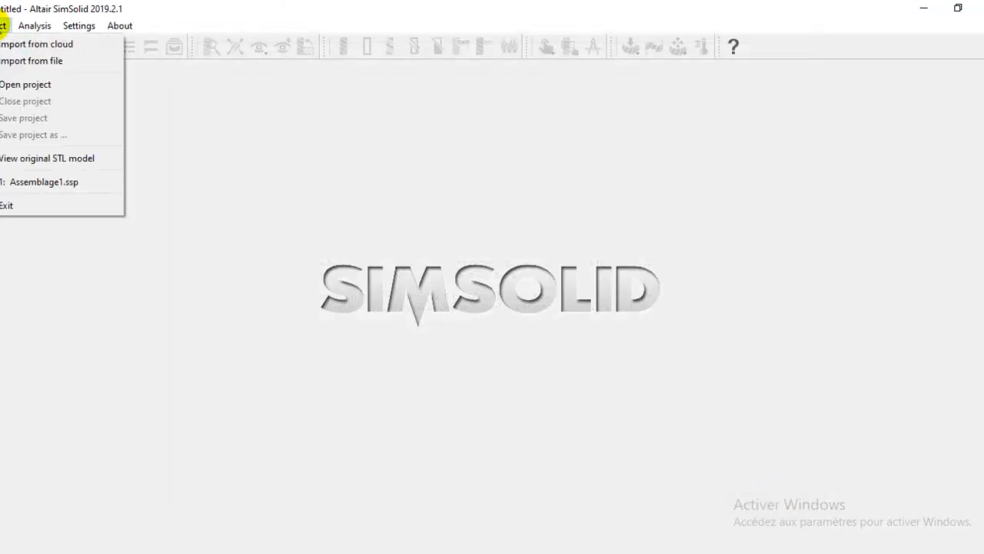
click(24, 62)
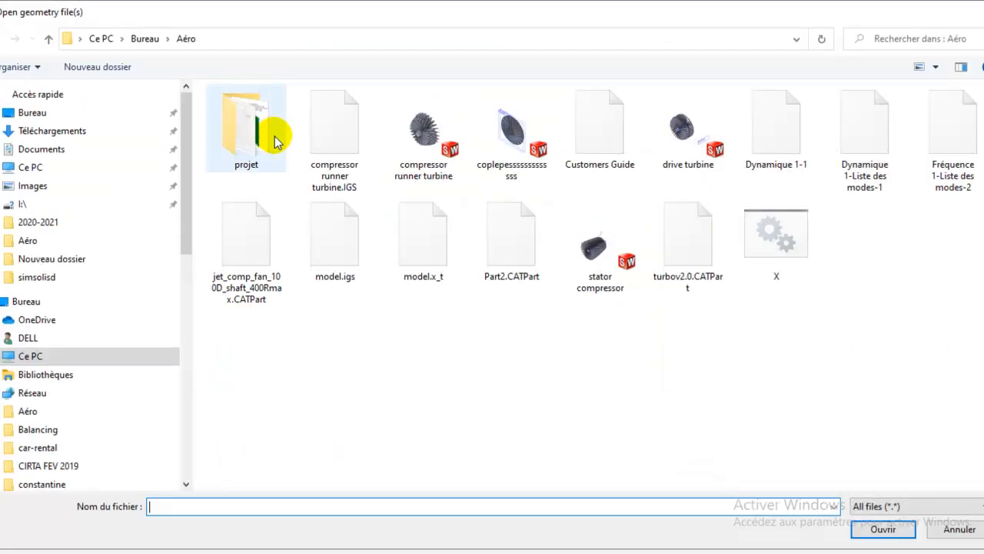
double_click(605, 245)
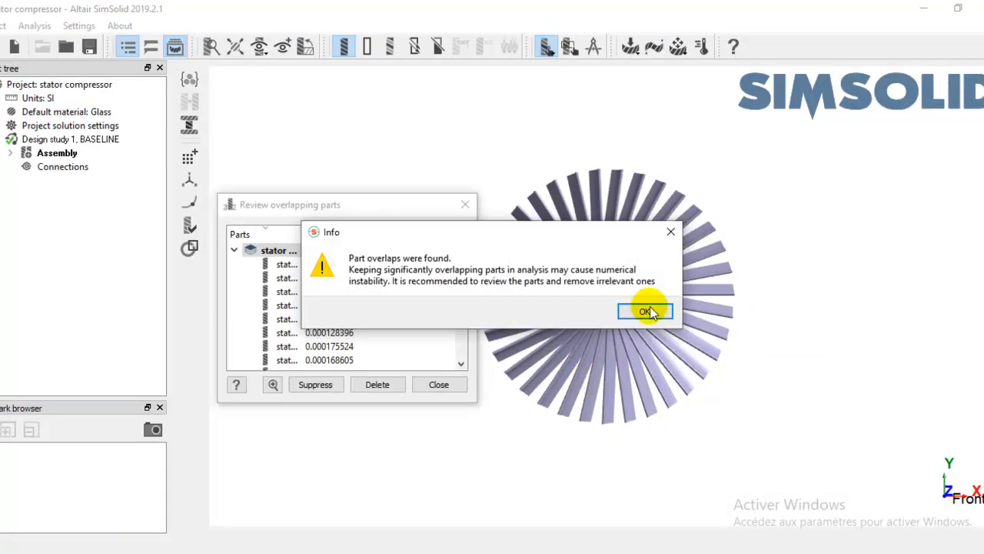
click(646, 310)
click(465, 378)
drag(542, 422, 682, 292)
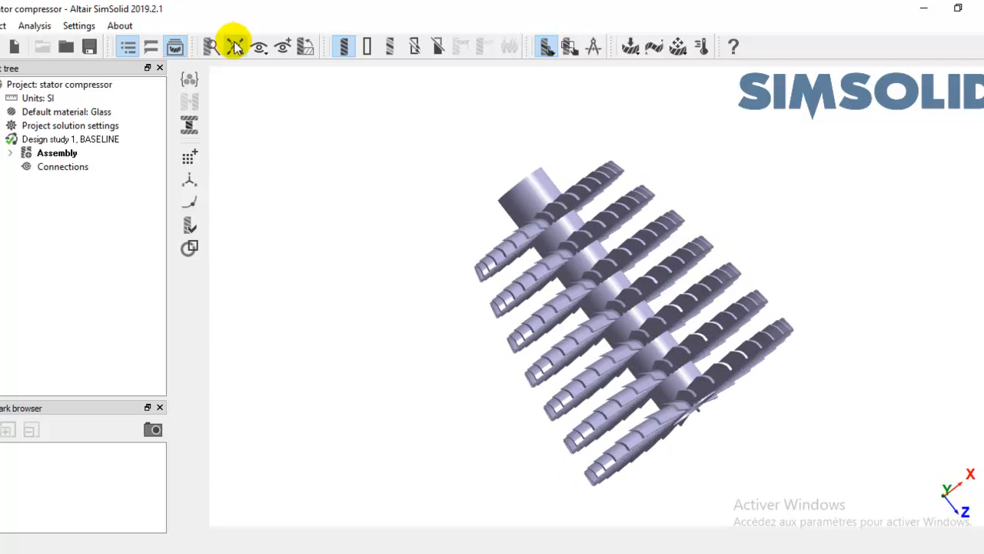
click(633, 48)
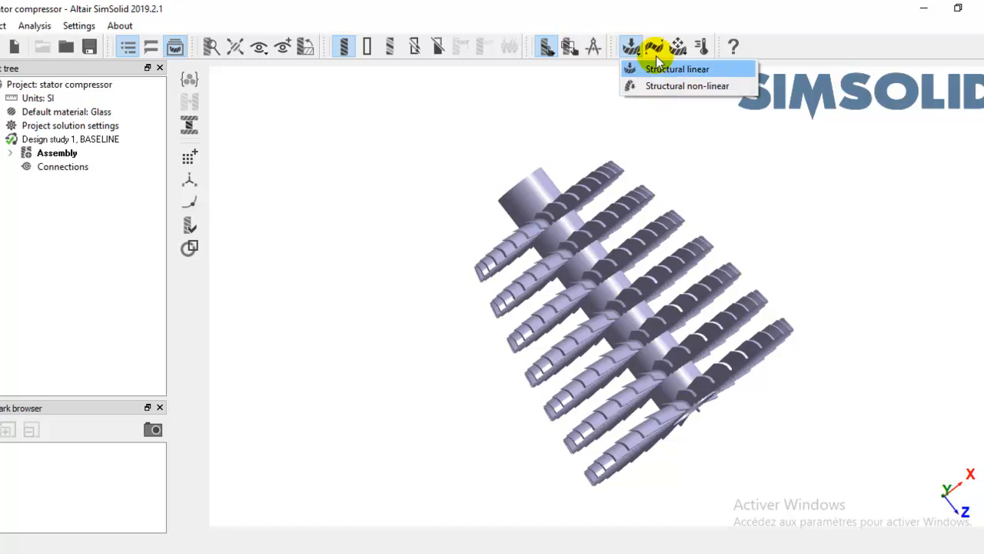
click(656, 49)
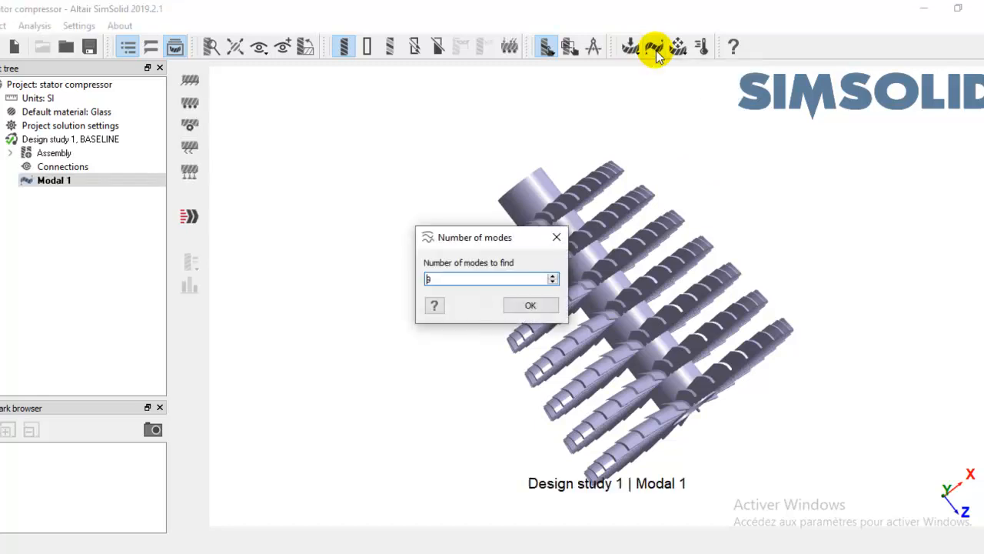
click(559, 238)
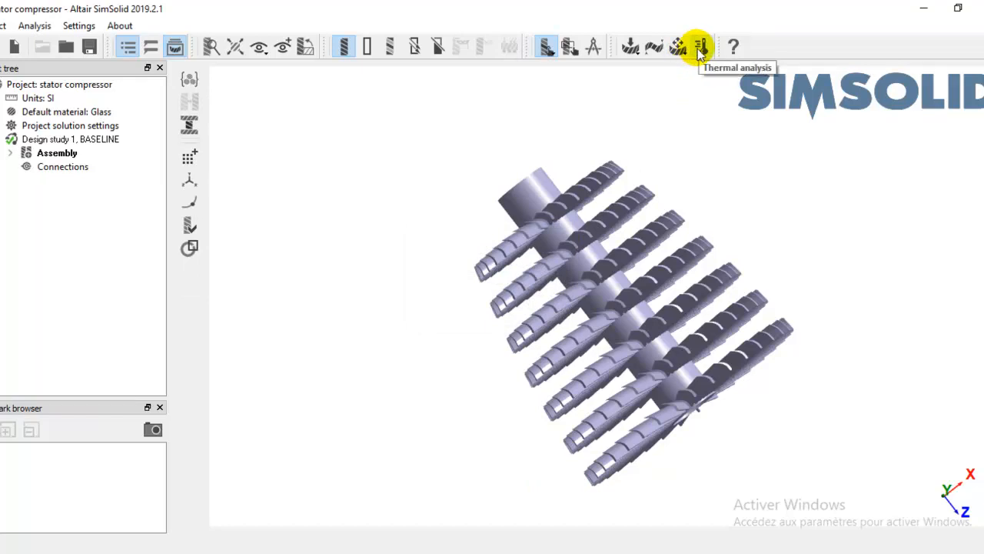
Close SimSolid with the stator compressor project and return to the assembly in SOLIDWORKS.
click(981, 8)
click(502, 304)
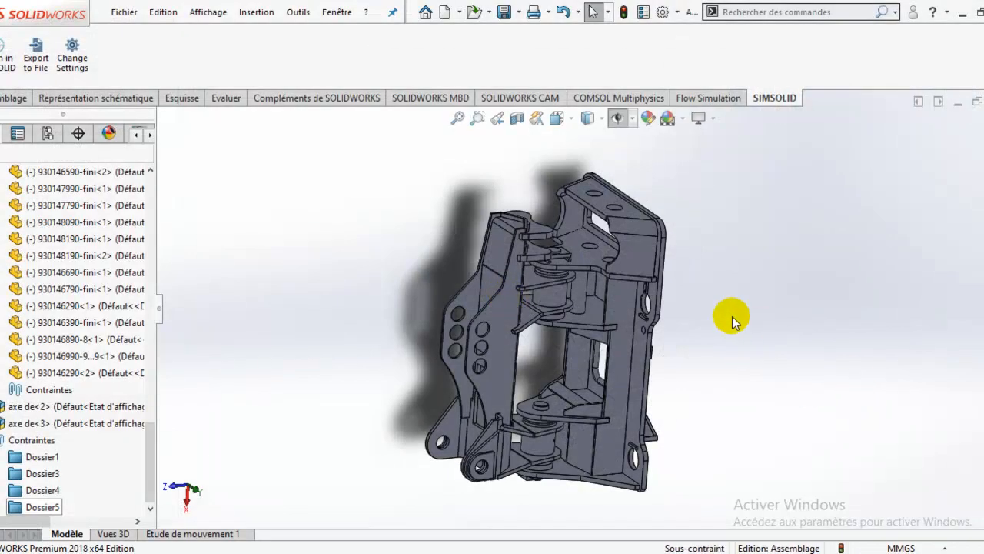
Examine the bracket assembly from several sides and distances, and show the assembly commands.
middle_drag(721, 303, 714, 364)
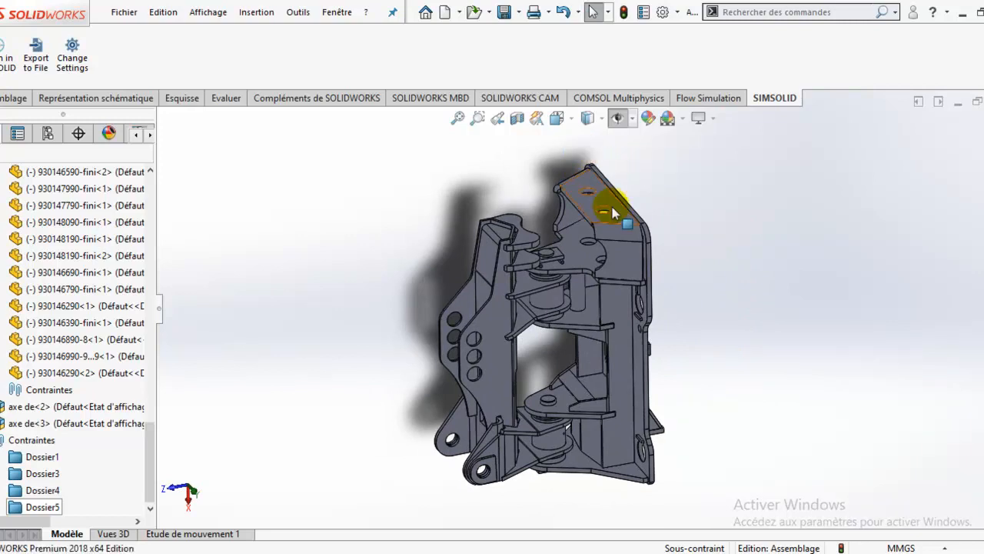
scroll(633, 318, down, 3)
scroll(696, 420, up, 4)
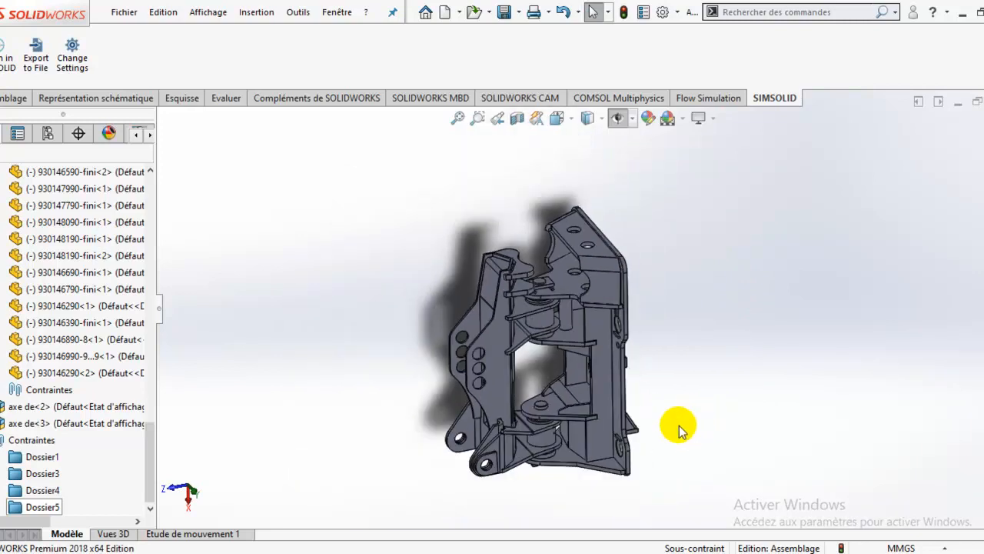
right_drag(680, 428, 681, 391)
middle_drag(681, 348, 806, 361)
middle_drag(470, 307, 410, 198)
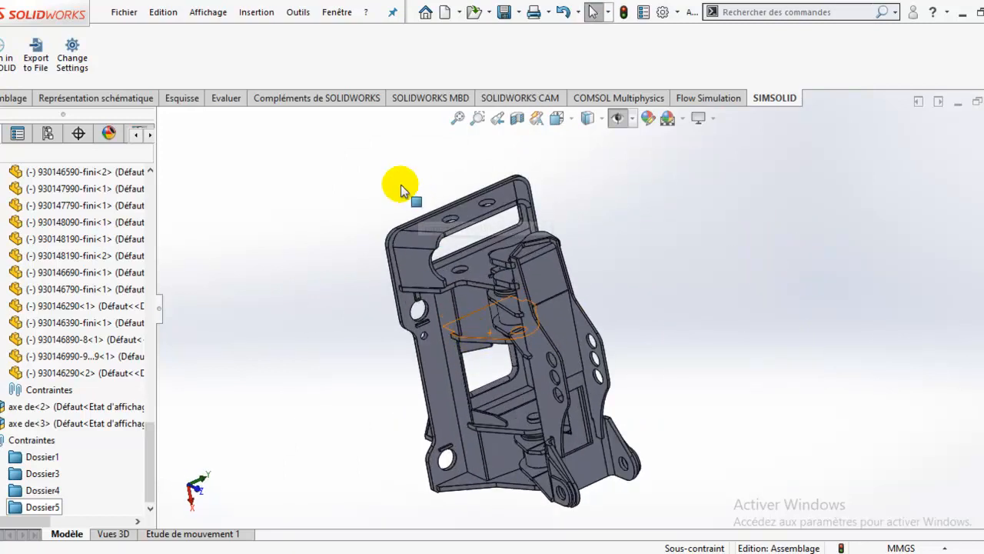
scroll(357, 243, down, 2)
scroll(400, 268, up, 3)
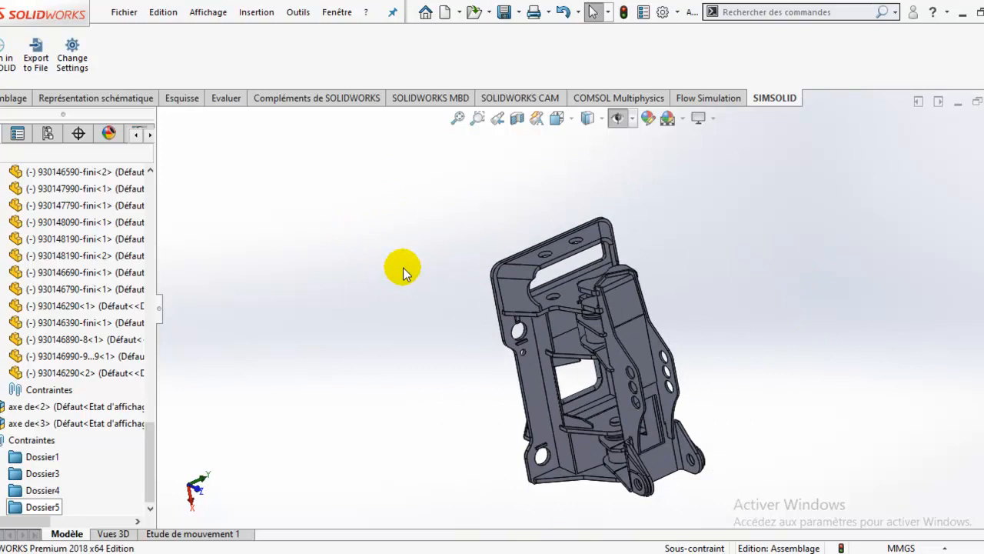
middle_drag(422, 291, 622, 346)
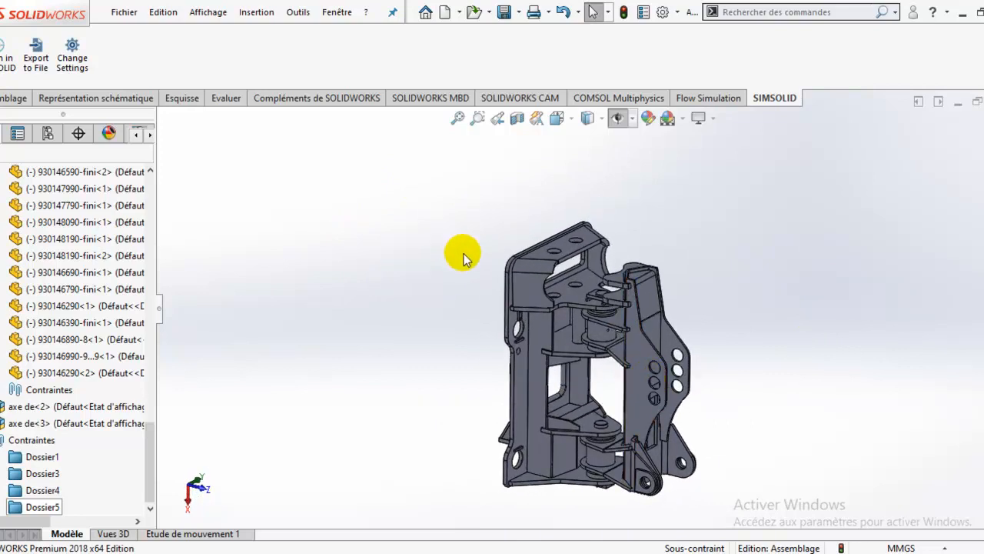
scroll(633, 381, down, 2)
scroll(638, 385, up, 3)
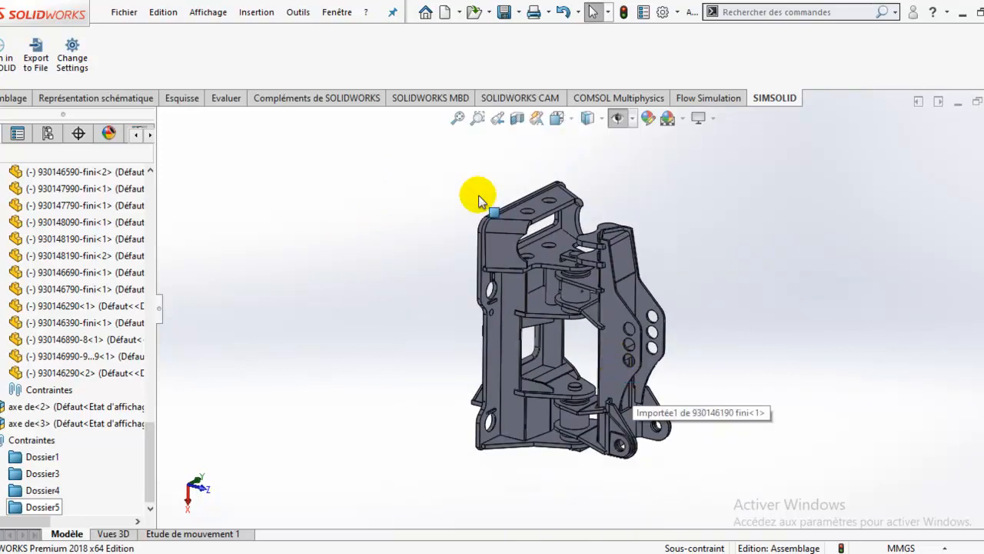
middle_drag(615, 312, 653, 246)
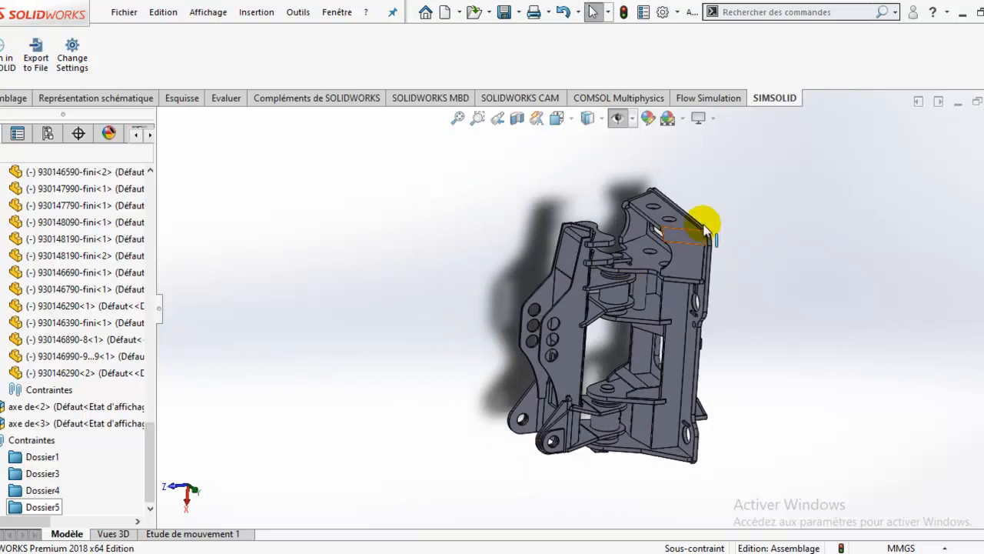
click(13, 100)
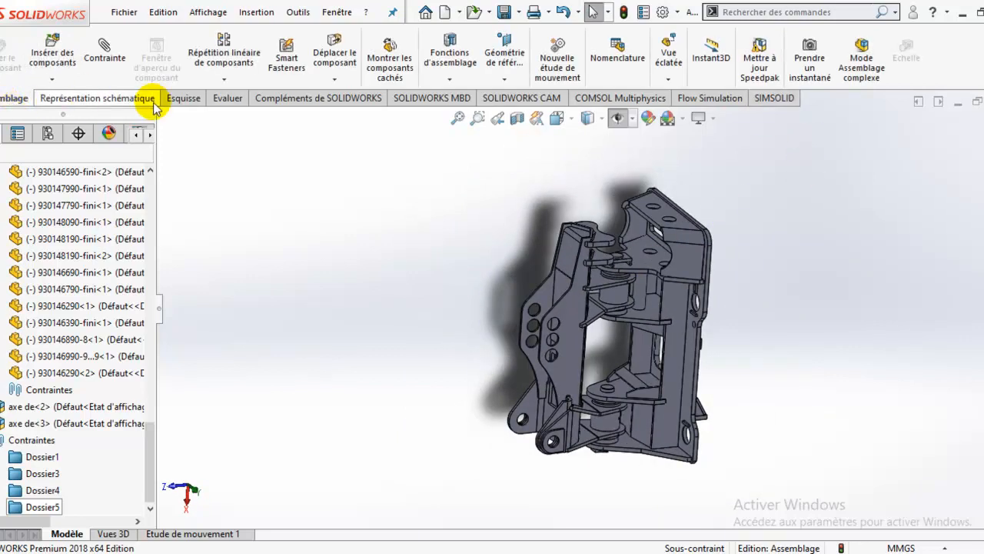
Run interference detection on the entire Assemblage1 assembly.
click(183, 99)
click(314, 102)
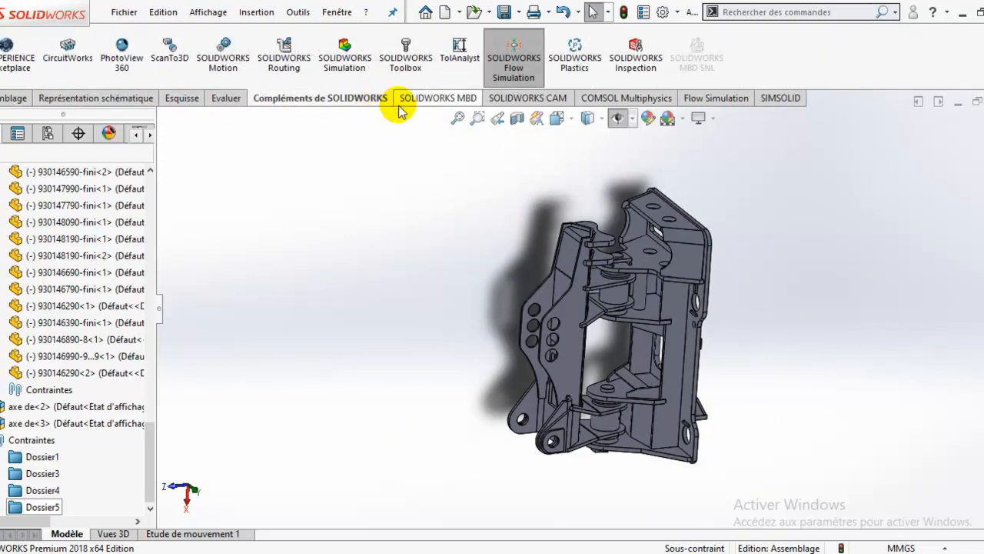
click(433, 99)
click(534, 102)
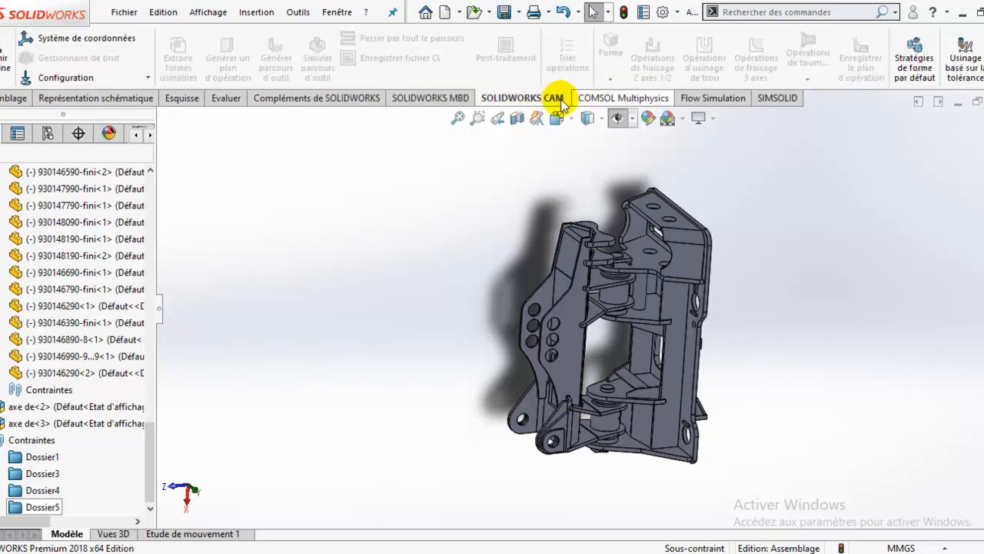
click(223, 98)
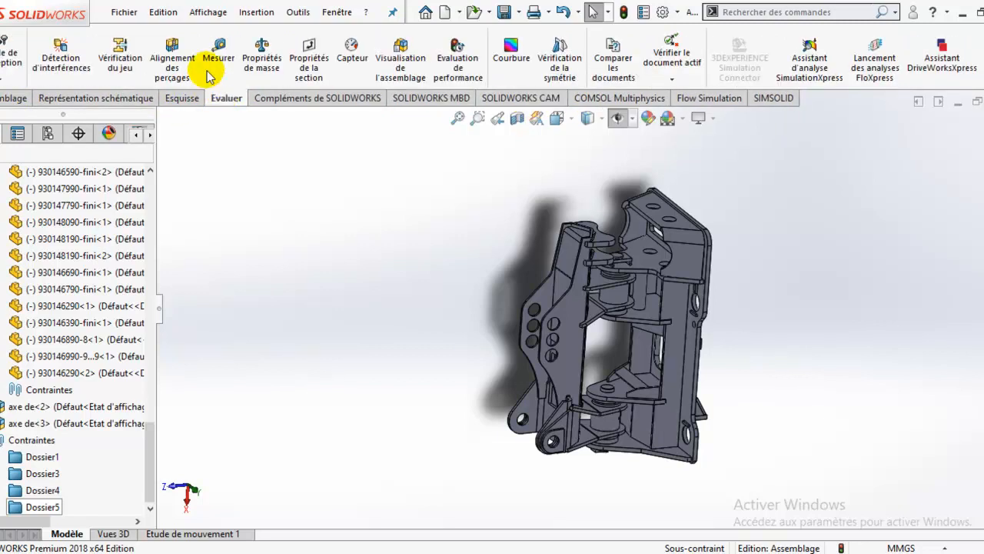
click(68, 60)
click(56, 255)
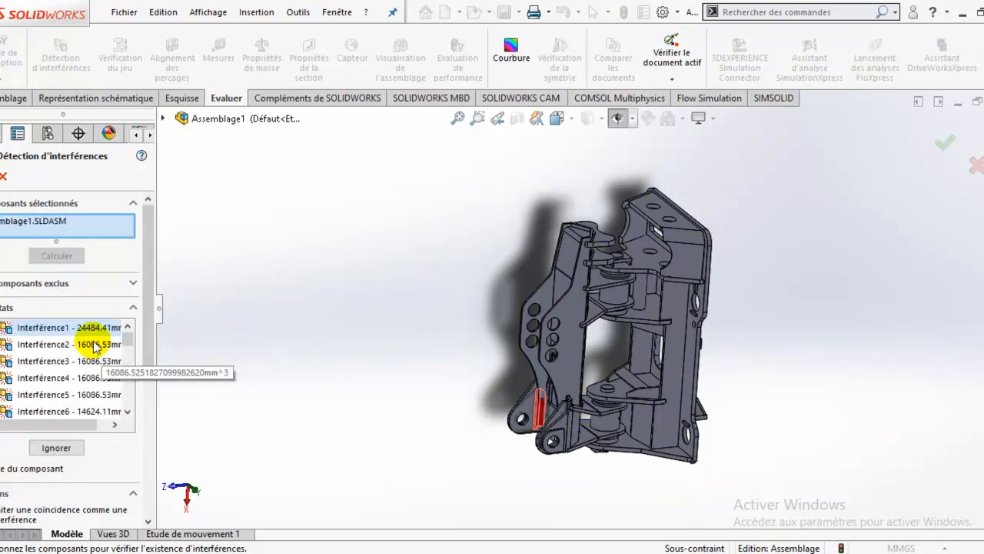
Inspect several detected interferences in the model, including Interférence2, Interférence3 and Interférence25.
double_click(94, 346)
click(95, 360)
click(101, 395)
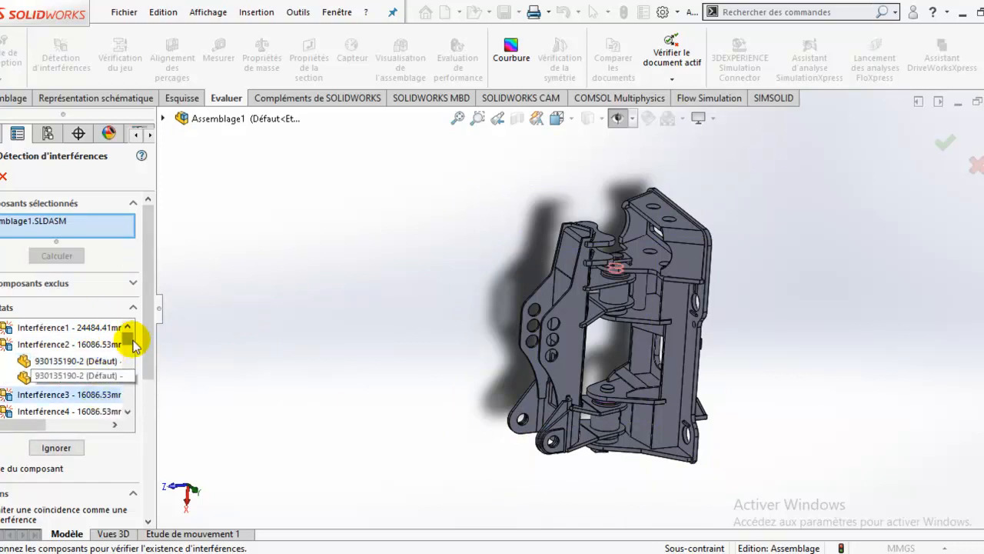
drag(134, 344, 132, 373)
click(120, 378)
click(92, 395)
scroll(88, 374, down, 3)
click(99, 396)
scroll(592, 425, down, 3)
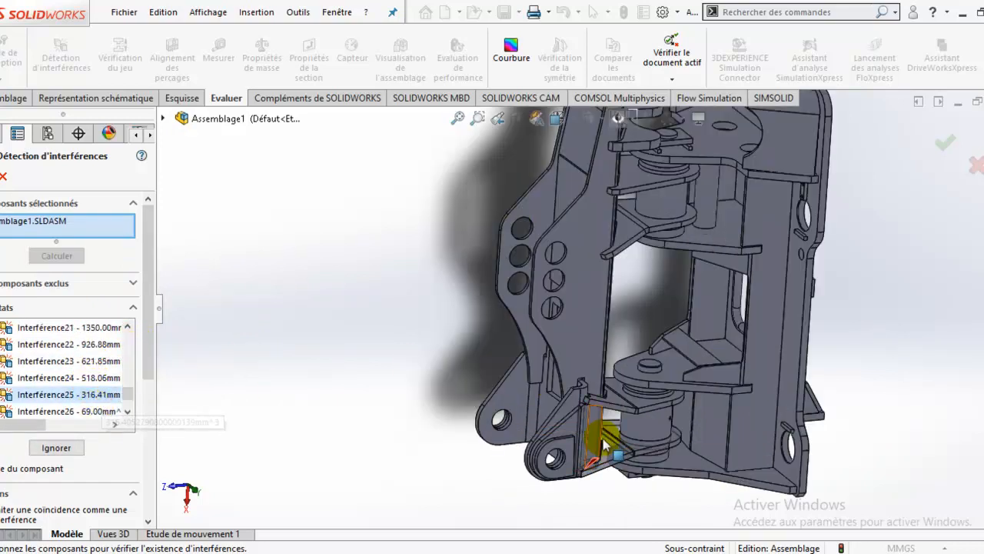
Examine the location of Interférence25 up close, check Interférence27, and close interference detection.
scroll(590, 454, down, 3)
scroll(582, 353, down, 3)
middle_drag(588, 355, 582, 378)
scroll(582, 377, up, 4)
scroll(637, 231, up, 4)
scroll(576, 238, down, 2)
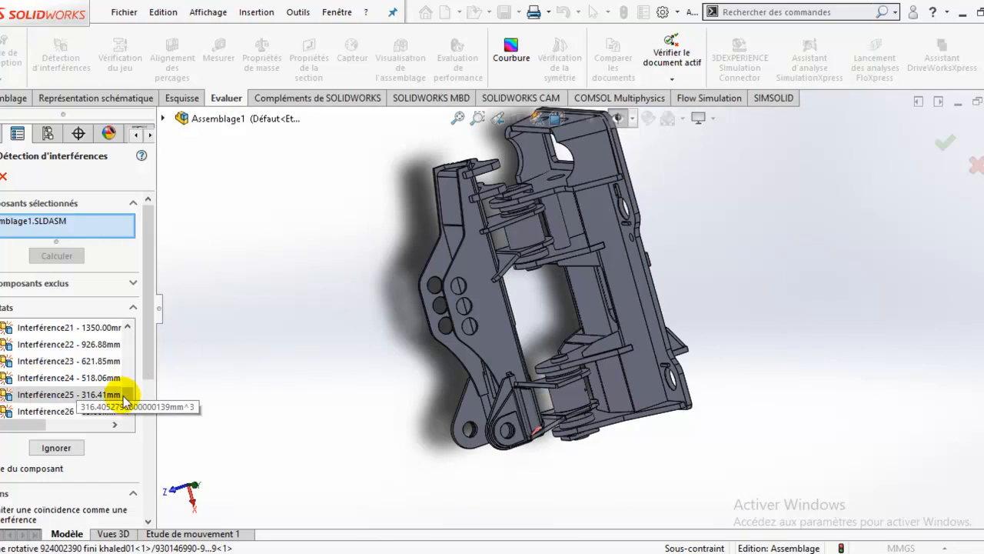
scroll(115, 396, down, 1)
click(88, 394)
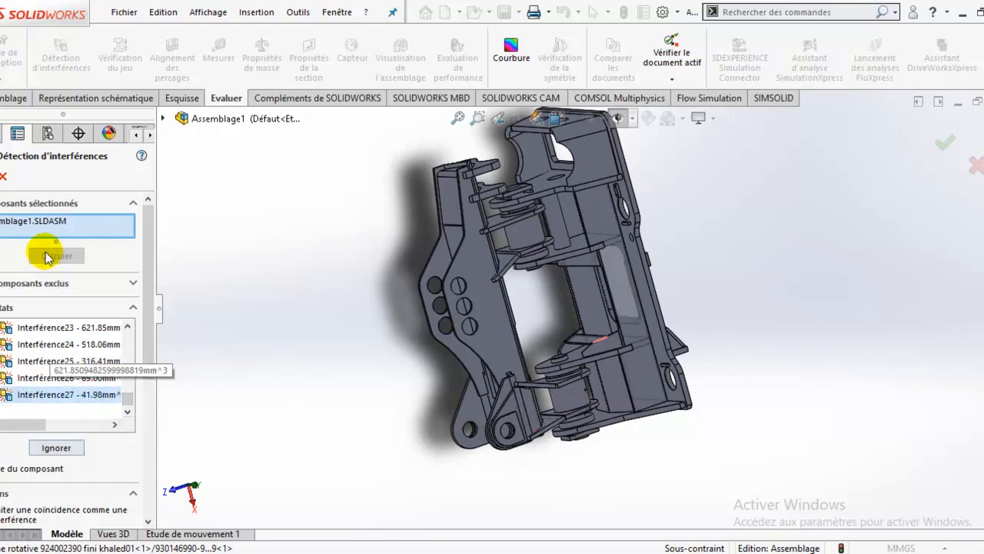
click(4, 178)
scroll(507, 185, up, 2)
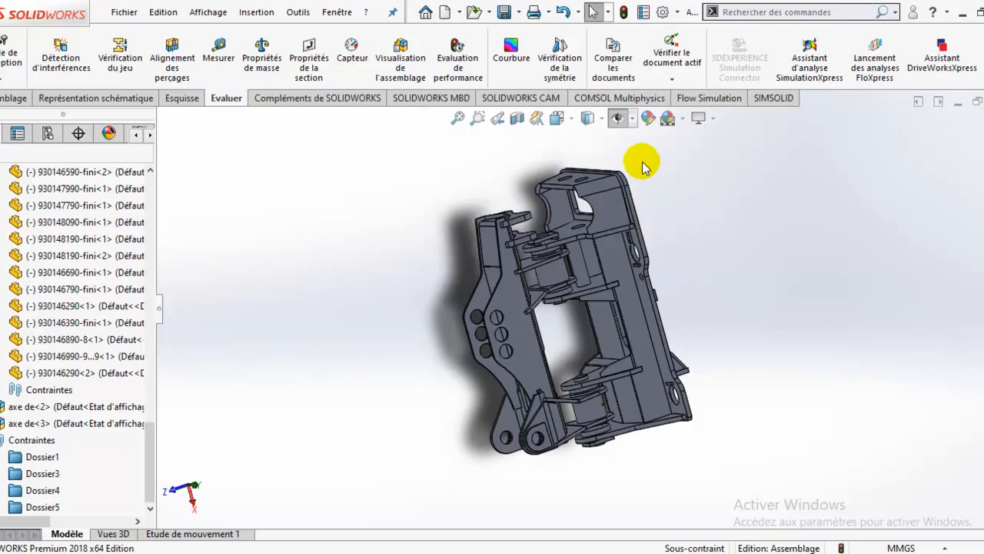
Swing the rotating column to one side about its pins on the sliding support.
middle_drag(661, 175, 565, 323)
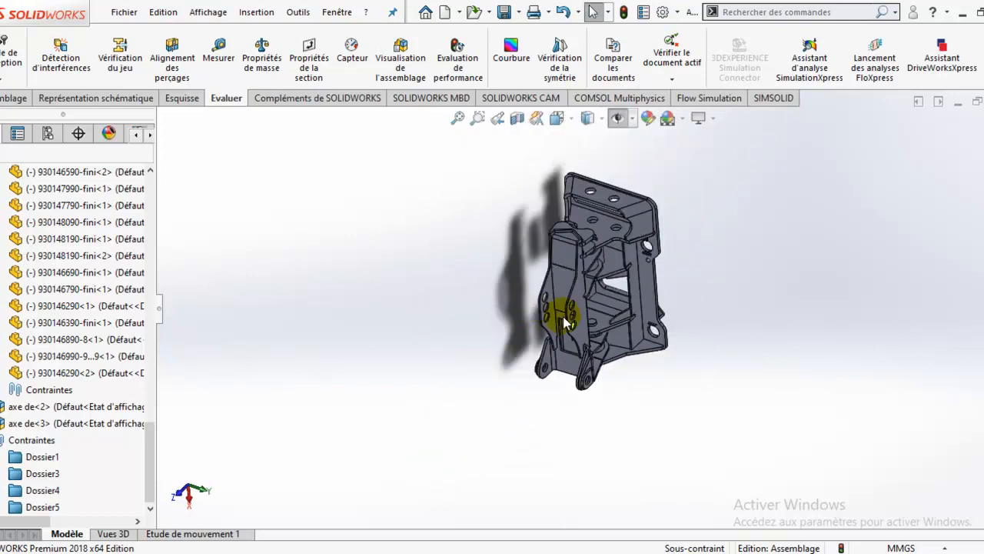
click(580, 118)
middle_drag(415, 260, 610, 400)
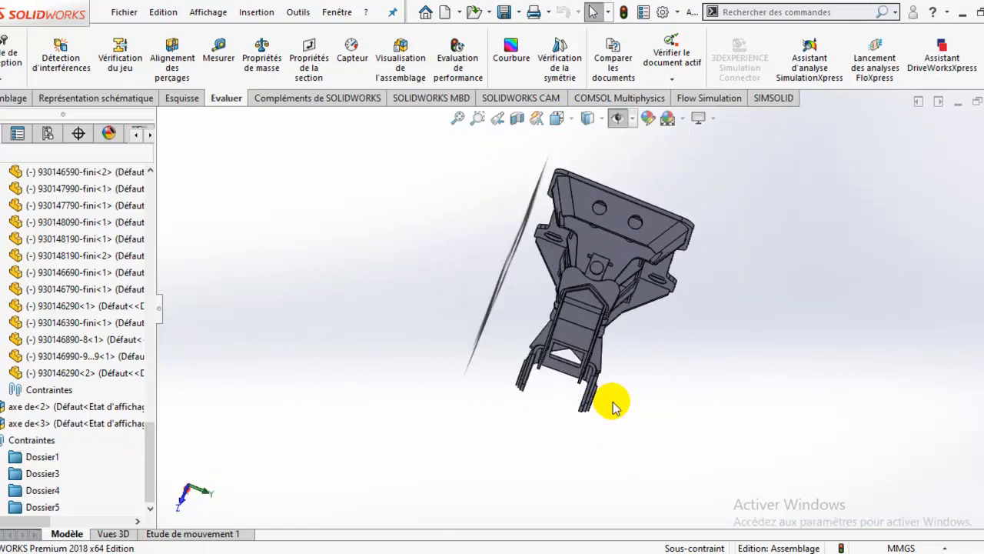
drag(616, 290, 586, 313)
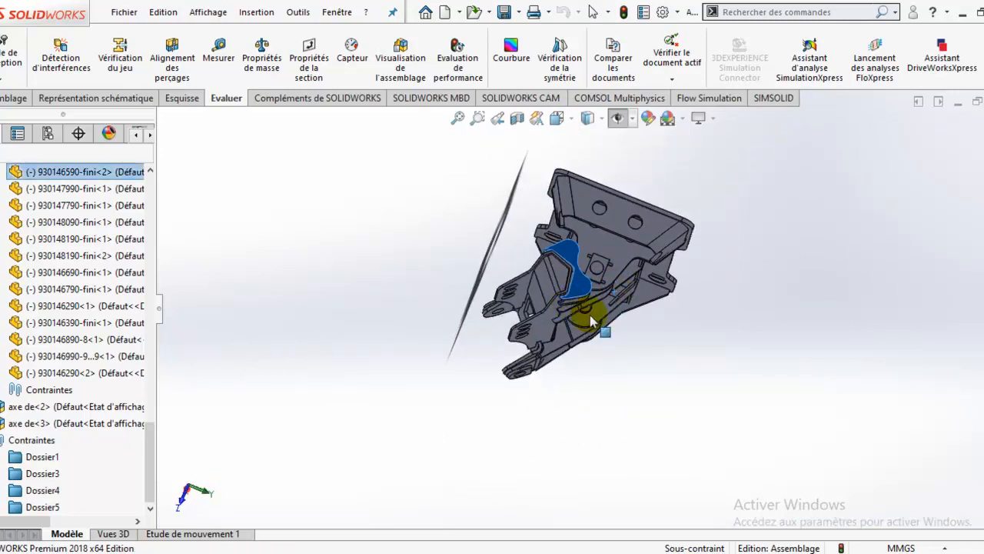
middle_drag(667, 419, 577, 158)
Transfer the assembly directly to SimSolid with the SIMSOLID add-in and inspect the imported geometry.
click(779, 105)
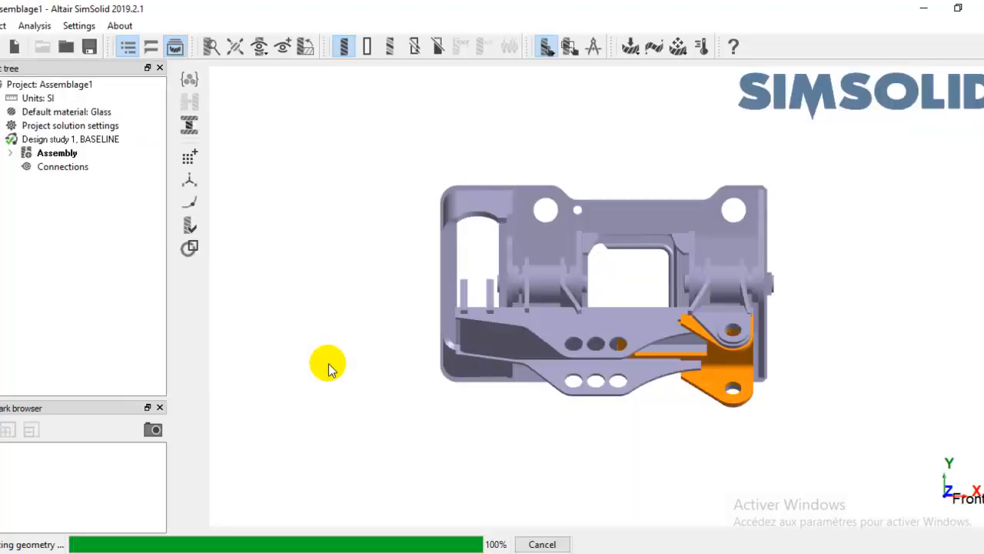
click(643, 311)
click(439, 385)
right_drag(558, 425, 637, 290)
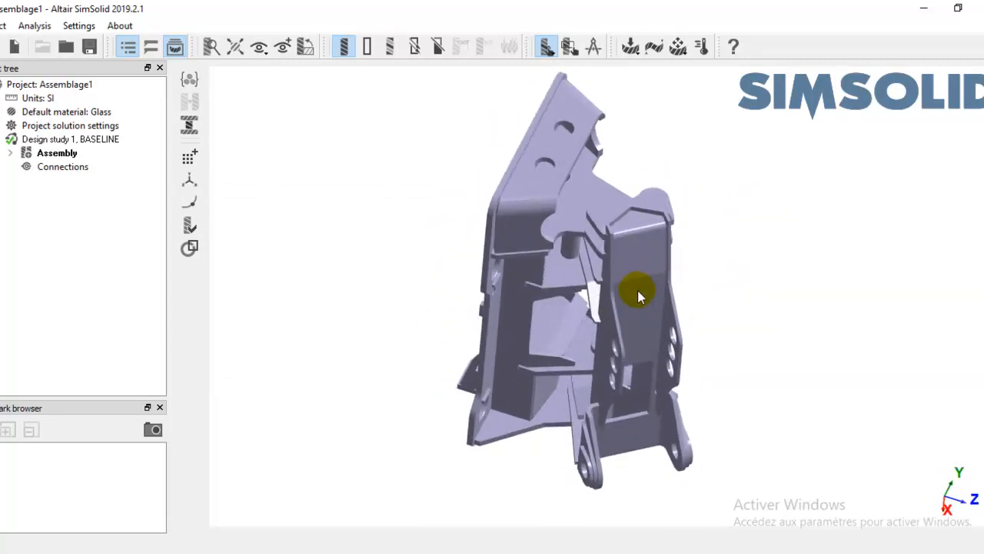
scroll(637, 289, down, 1)
Close the Assemblage1 project in SimSolid, discarding its changes, and return to the assembly in SOLIDWORKS.
click(2, 25)
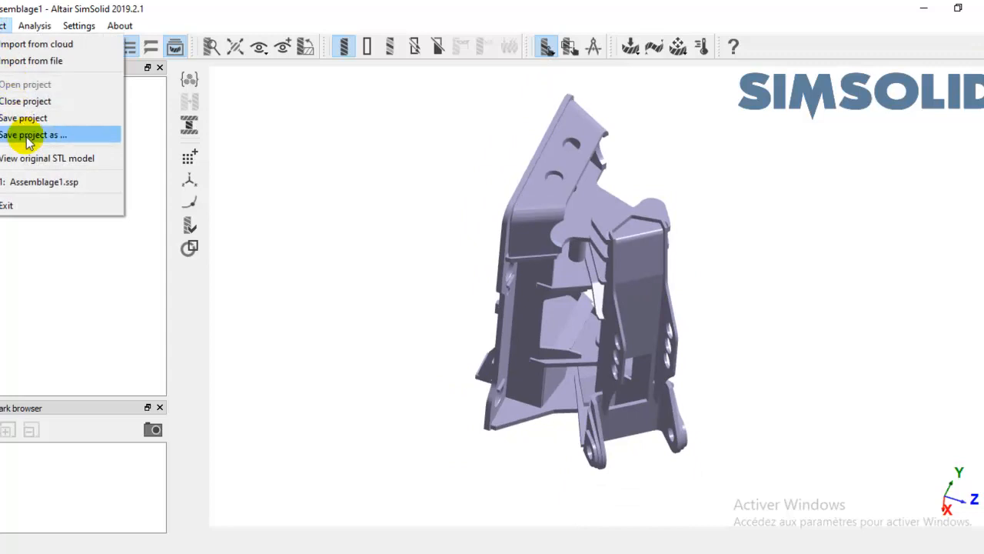
click(26, 101)
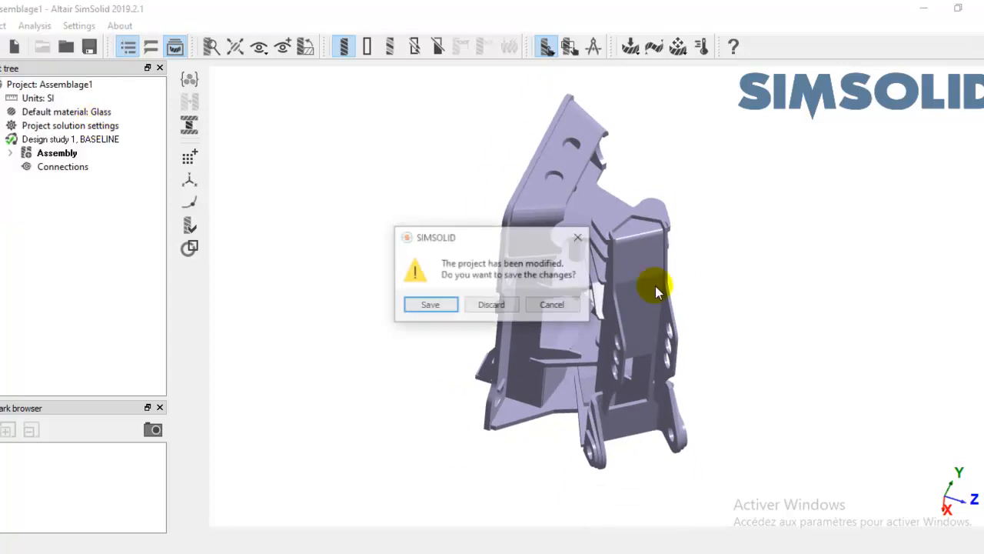
click(504, 305)
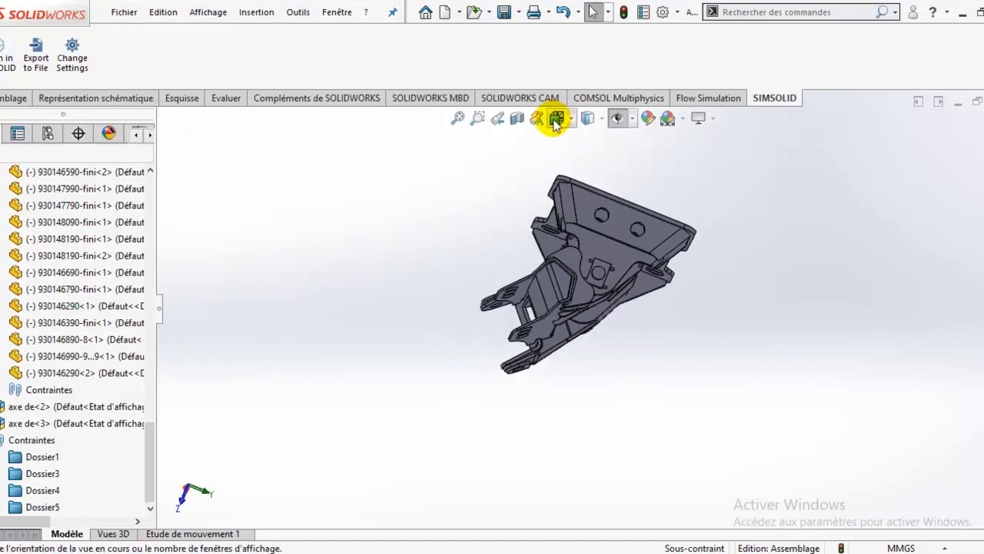
Add a parallel mate between the rotating column's side plate face and a flat face of the sliding support.
click(568, 117)
click(587, 373)
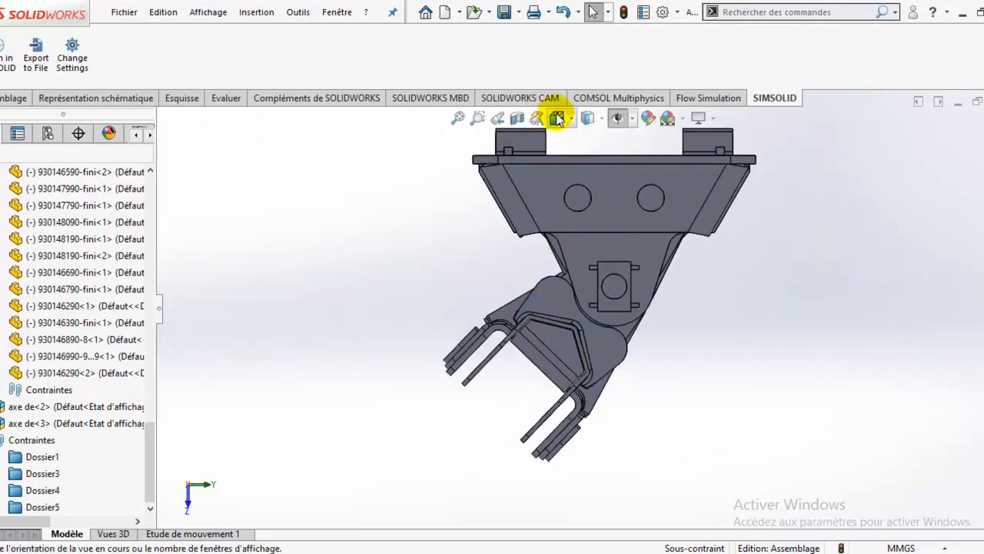
click(12, 98)
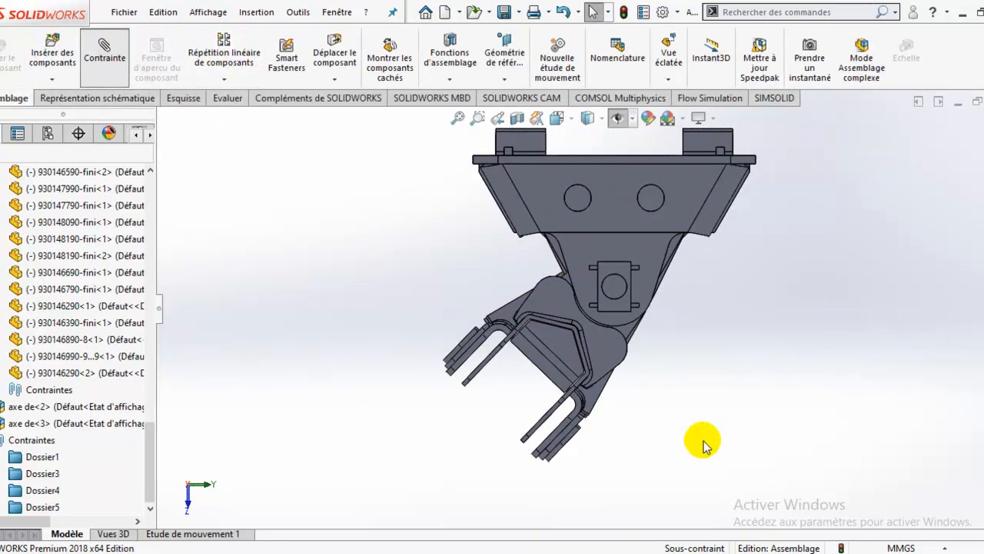
middle_drag(716, 406, 696, 374)
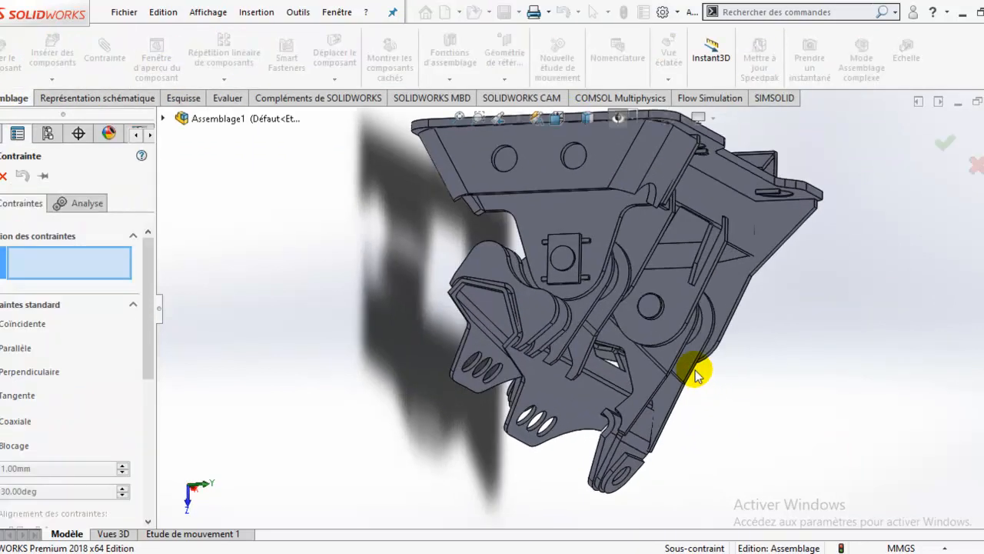
click(572, 400)
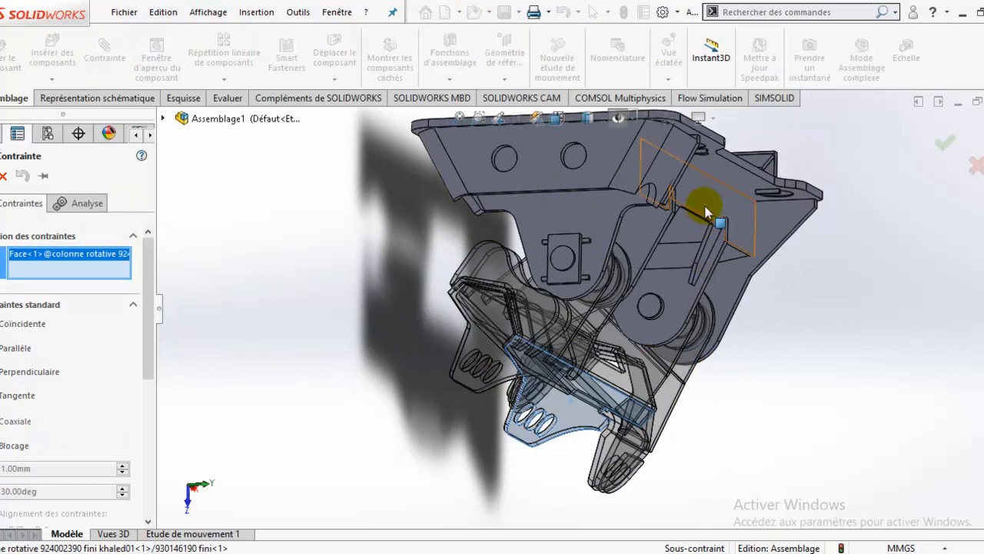
click(706, 206)
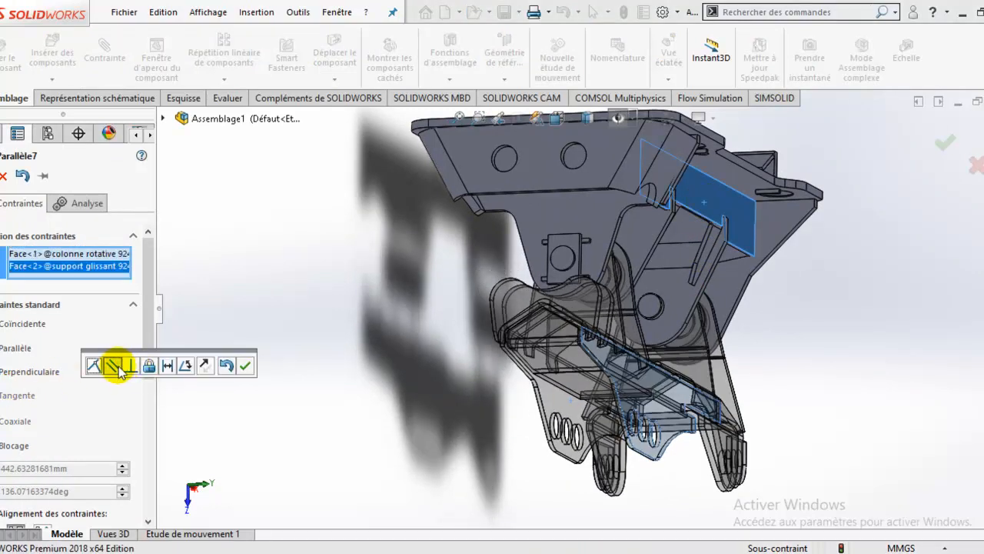
click(245, 366)
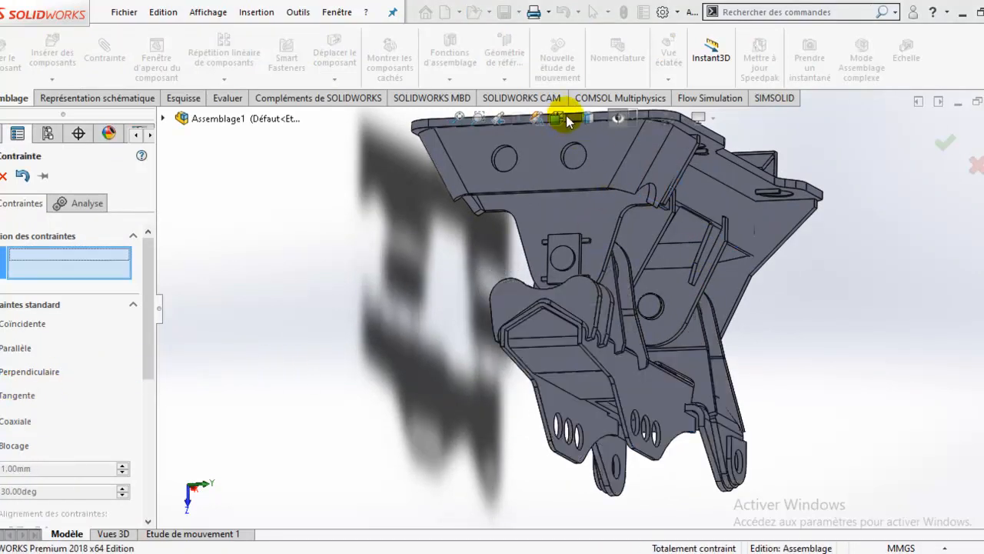
click(559, 117)
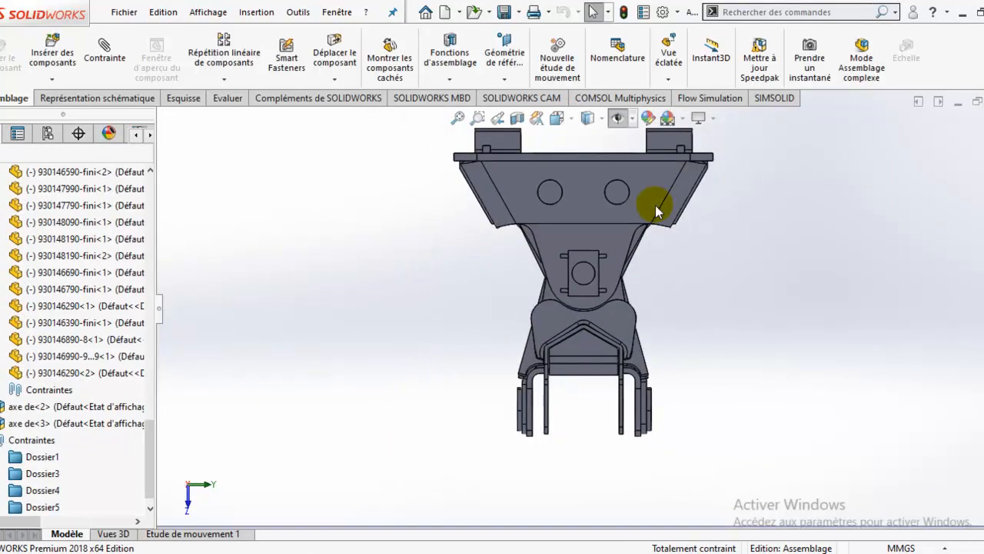
Delete the parallel mate just added between the rotating column and the sliding support.
middle_drag(450, 355, 426, 363)
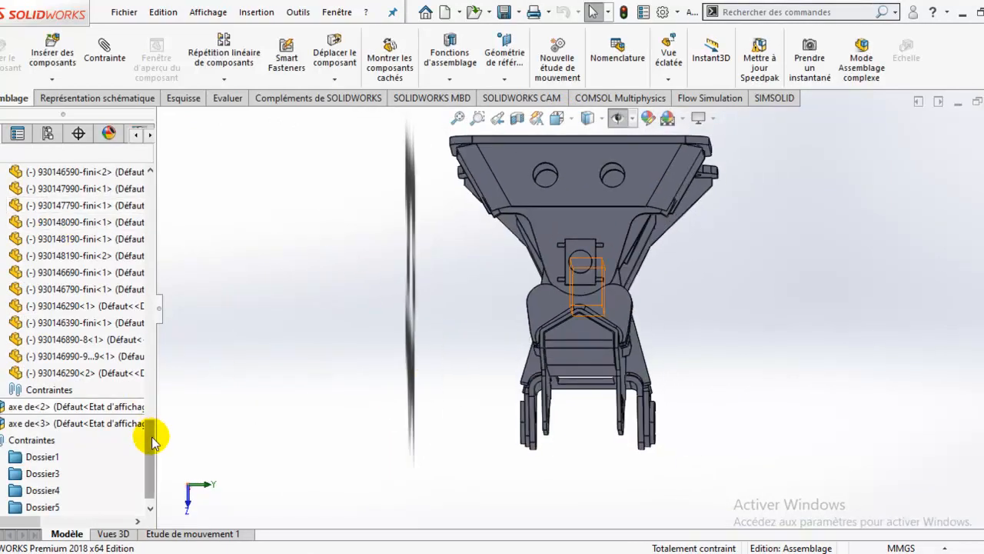
drag(151, 436, 149, 482)
click(60, 514)
right_click(35, 504)
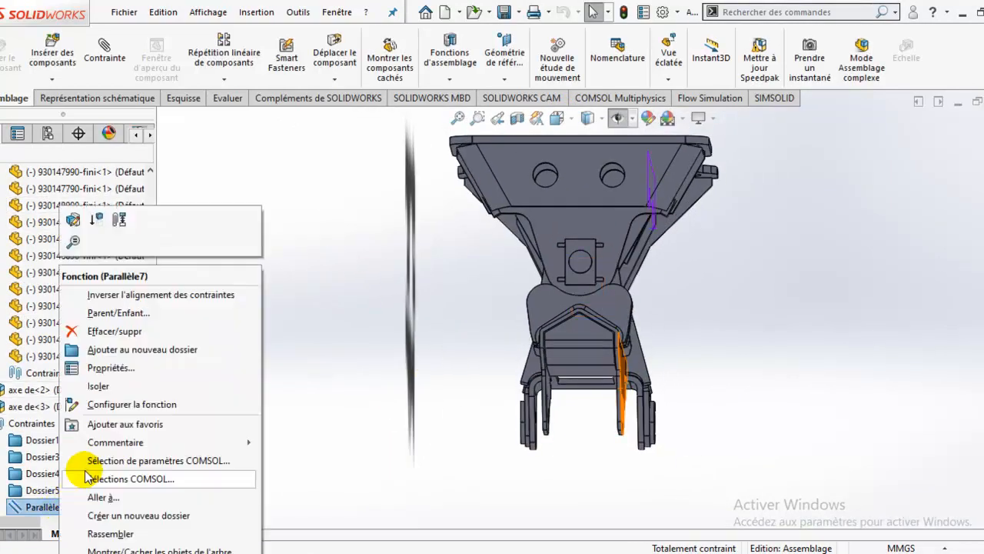
click(100, 332)
click(588, 209)
Swing the freed rotating column about its pins and check its position from several sides.
middle_drag(740, 433, 696, 370)
scroll(671, 353, up, 5)
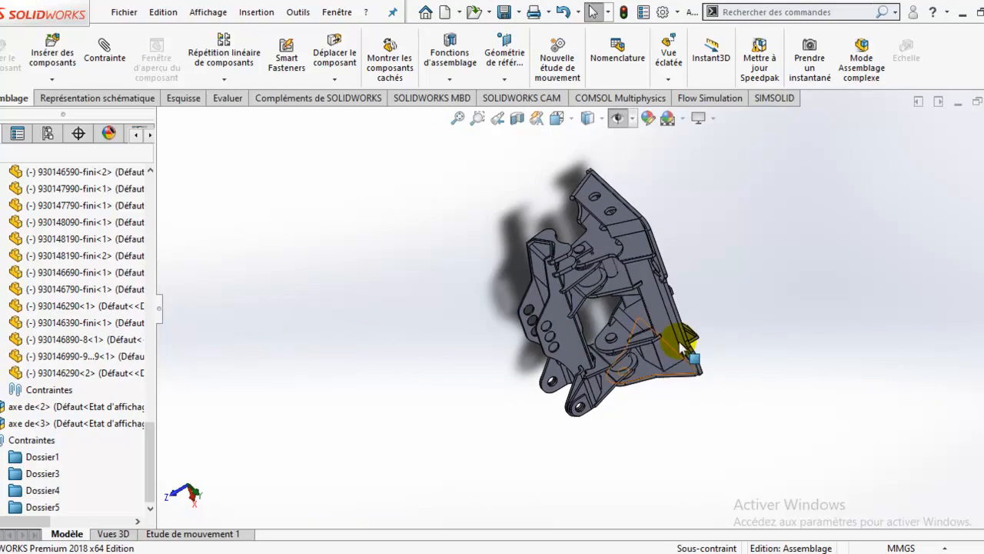
scroll(646, 267, down, 4)
scroll(646, 296, up, 3)
middle_drag(619, 188, 565, 412)
drag(563, 356, 630, 293)
middle_drag(658, 347, 635, 316)
scroll(635, 314, down, 2)
click(702, 287)
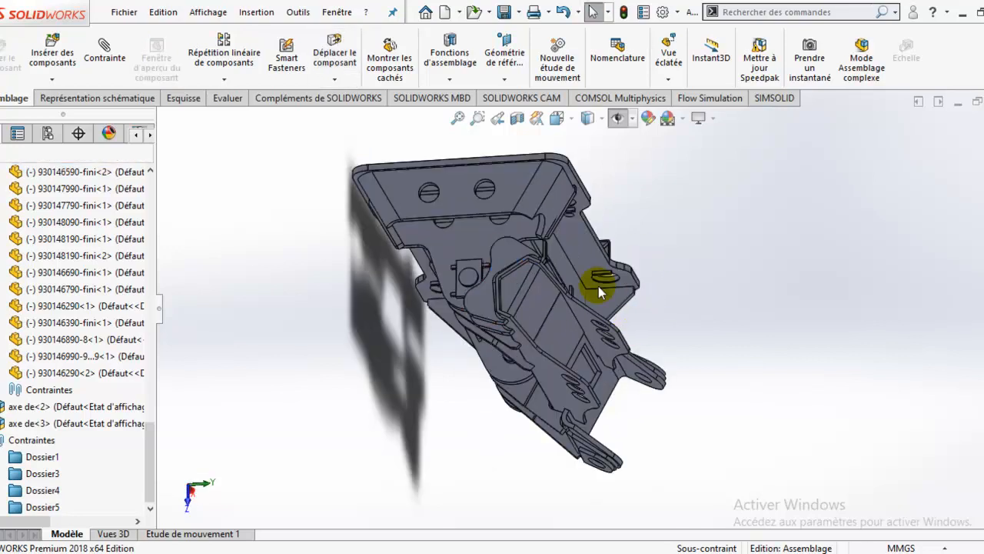
Swing the rotating column back and forth through several angles to test its motion relative to the sliding support.
drag(521, 252, 662, 323)
middle_drag(661, 323, 671, 380)
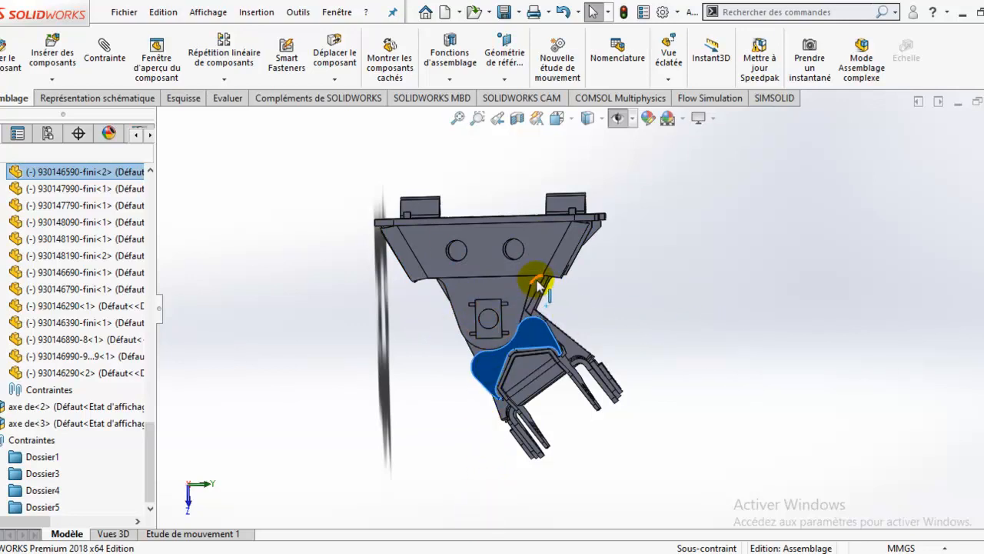
drag(533, 311, 571, 307)
middle_drag(547, 349, 564, 301)
scroll(564, 302, down, 5)
scroll(686, 330, up, 6)
middle_drag(702, 301, 686, 378)
scroll(544, 344, down, 3)
drag(543, 323, 554, 413)
middle_drag(592, 368, 528, 321)
scroll(597, 328, up, 4)
drag(561, 289, 598, 326)
middle_drag(598, 326, 609, 232)
scroll(603, 253, down, 3)
scroll(600, 280, up, 2)
middle_drag(599, 282, 131, 305)
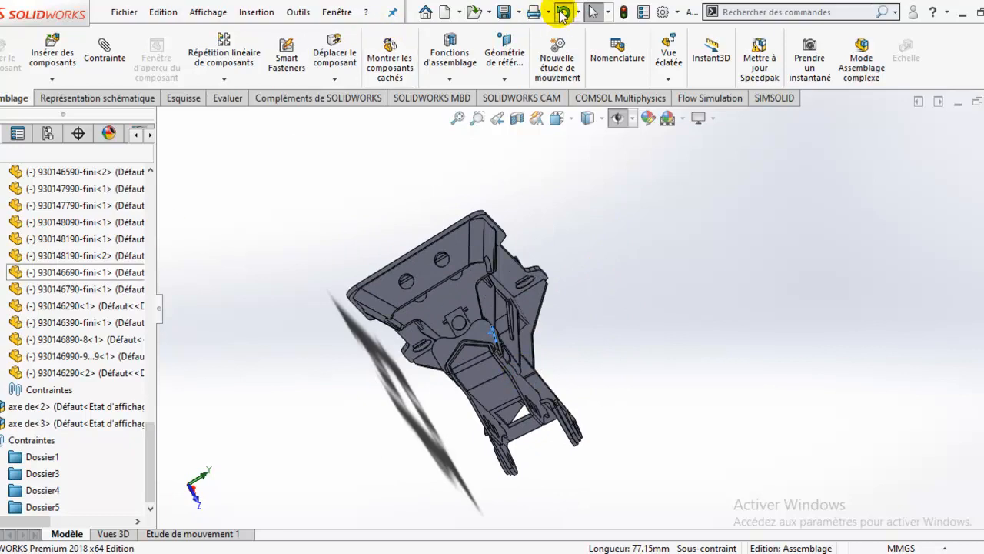
Undo the successive swings of the rotating column and view the assembly upright at an angle.
click(562, 12)
click(568, 17)
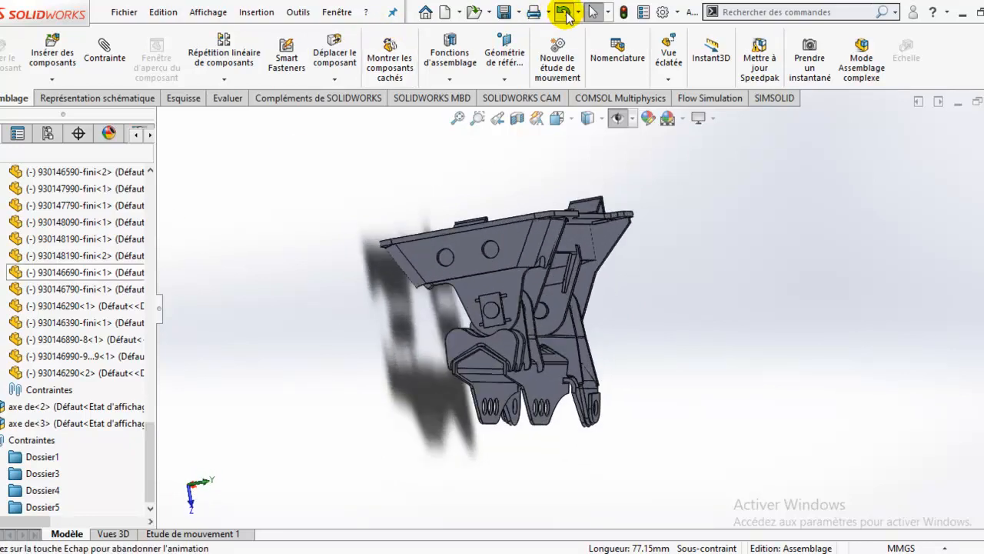
click(568, 16)
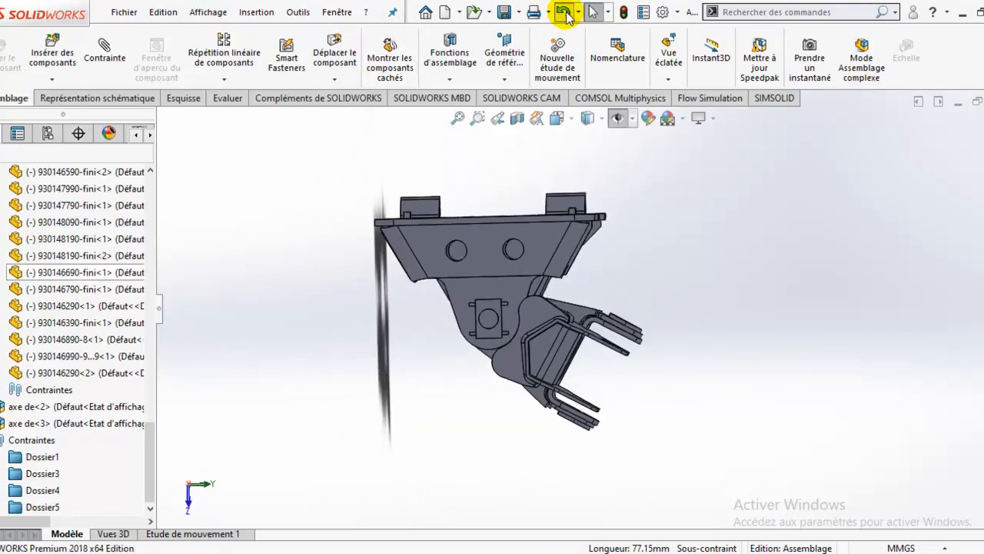
click(568, 15)
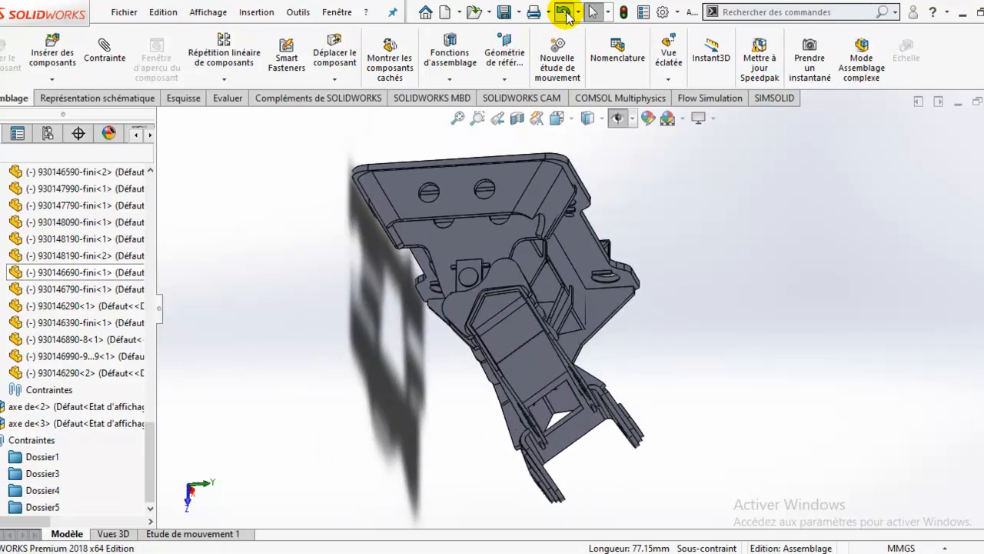
click(568, 17)
click(567, 17)
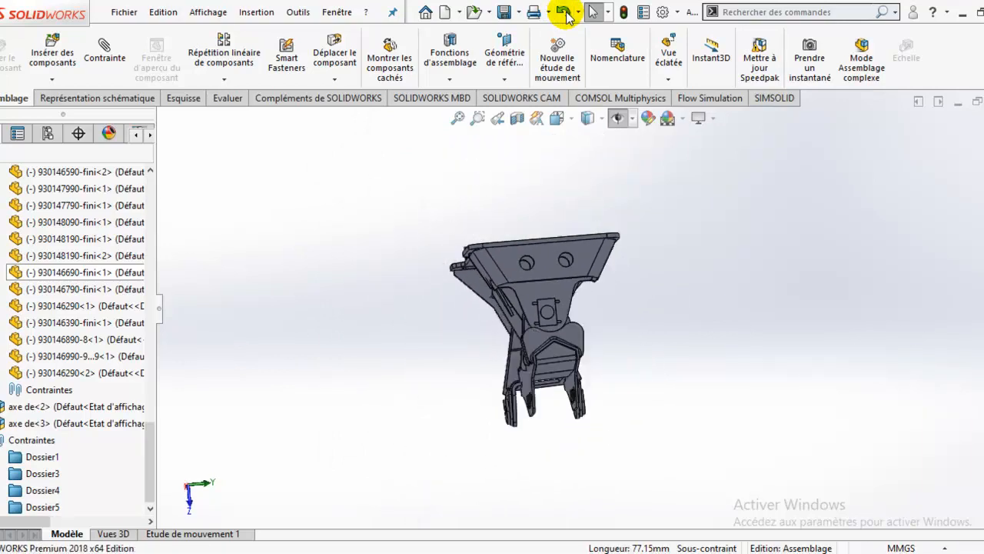
middle_drag(527, 220, 542, 165)
click(556, 119)
click(506, 392)
middle_drag(569, 321, 573, 350)
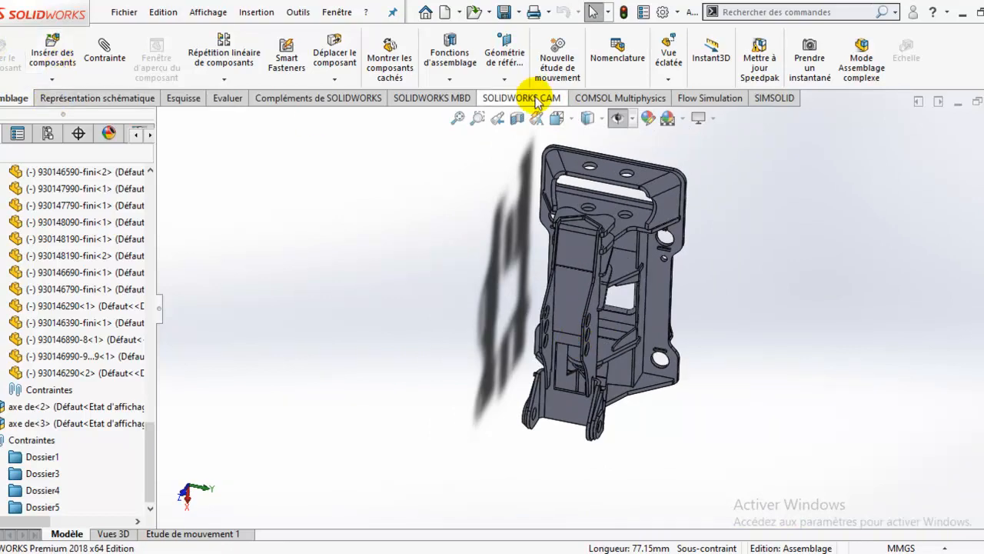
Open the assembly in SimSolid as an empty project and close the overlapping-parts review without suppressing or deleting any part.
click(775, 97)
click(5, 52)
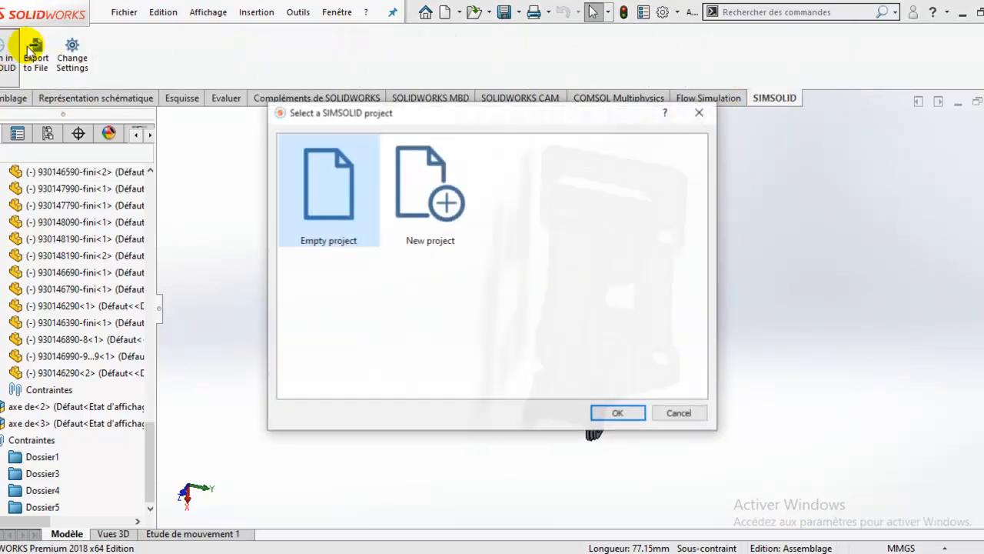
click(620, 413)
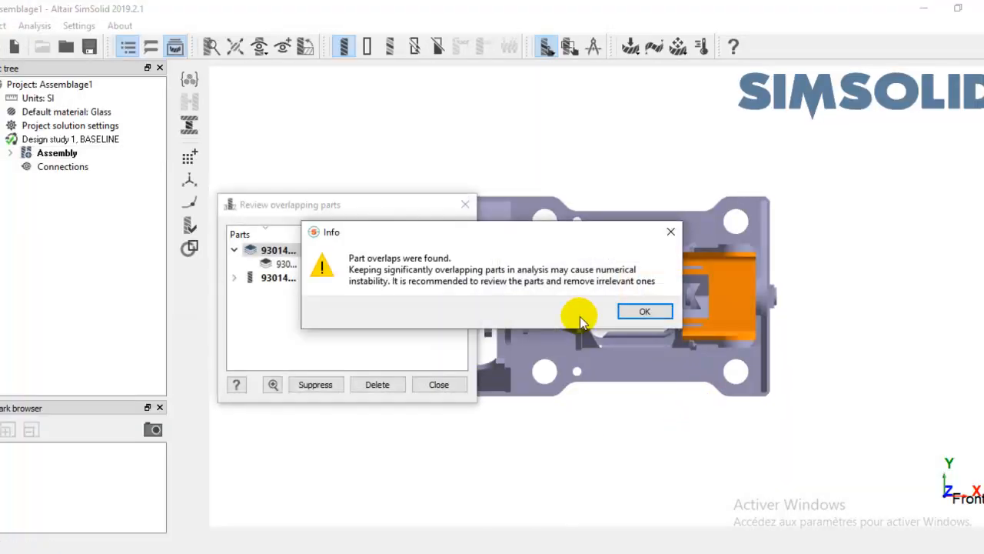
click(643, 311)
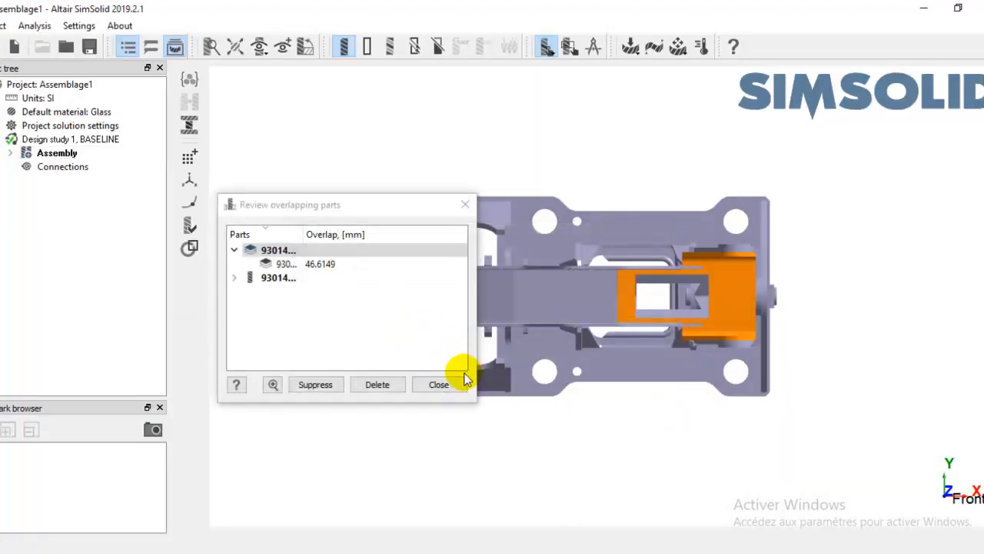
click(439, 384)
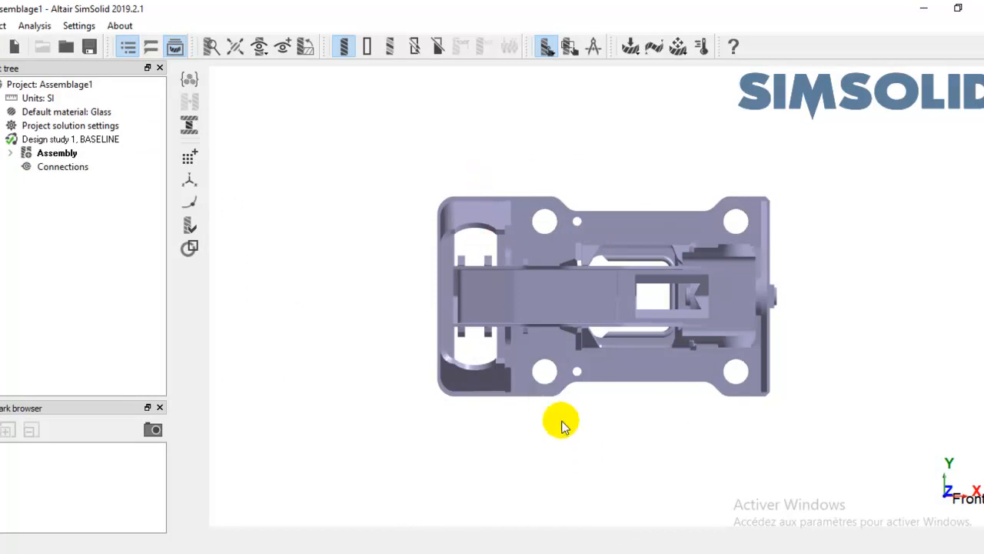
right_drag(639, 452, 620, 430)
middle_drag(608, 416, 727, 54)
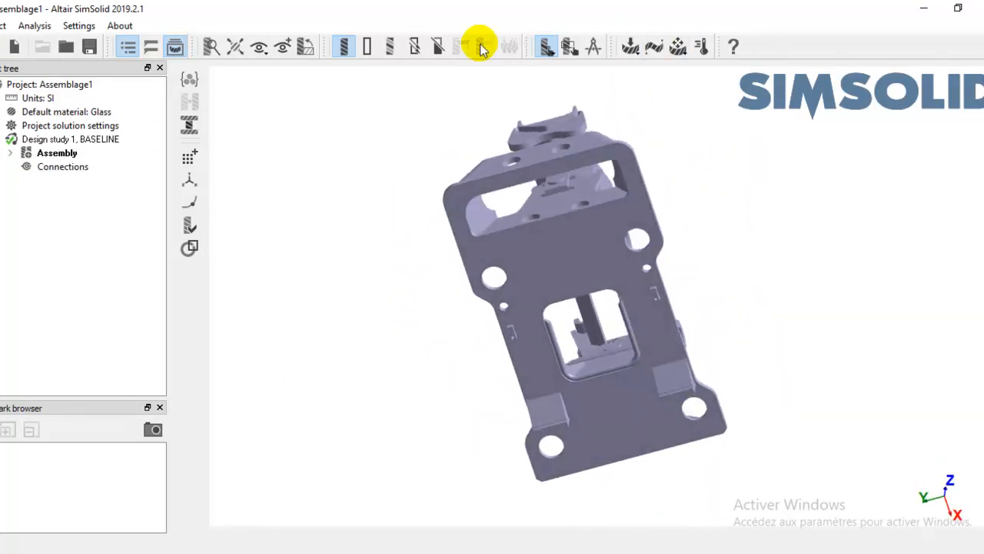
middle_drag(459, 322, 497, 108)
scroll(497, 108, down, 2)
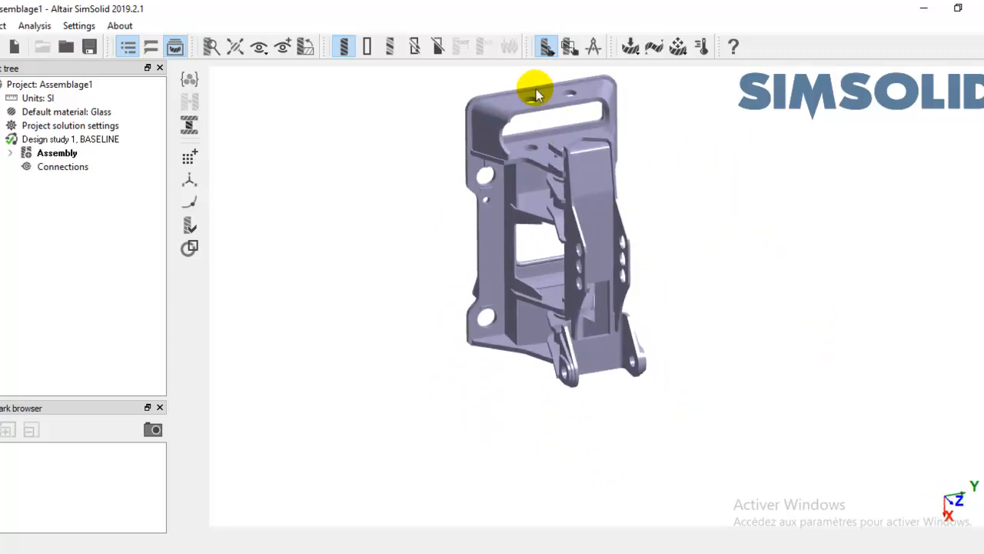
right_drag(536, 93, 520, 147)
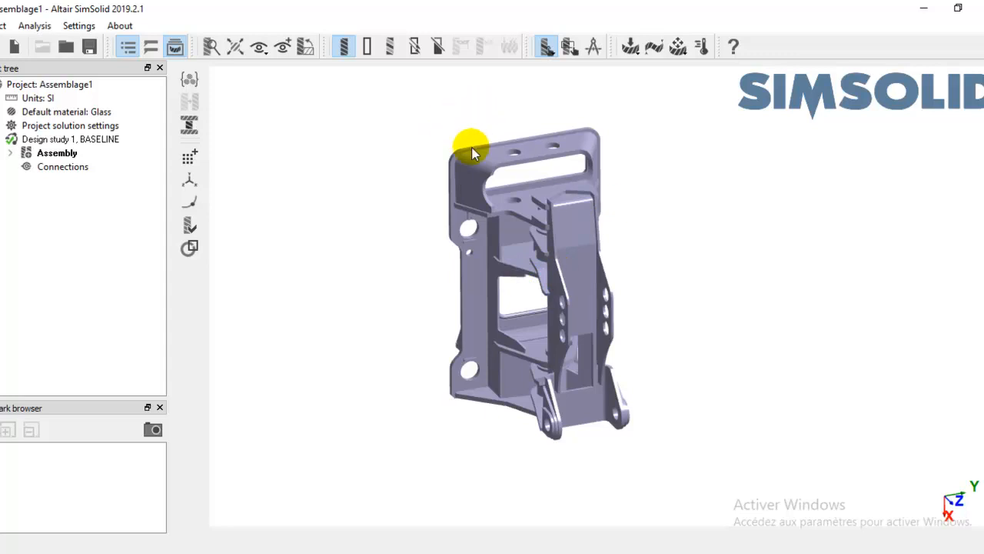
Review the project's input/output units and the available SI and IPS systems, and close the settings without changing them.
click(63, 87)
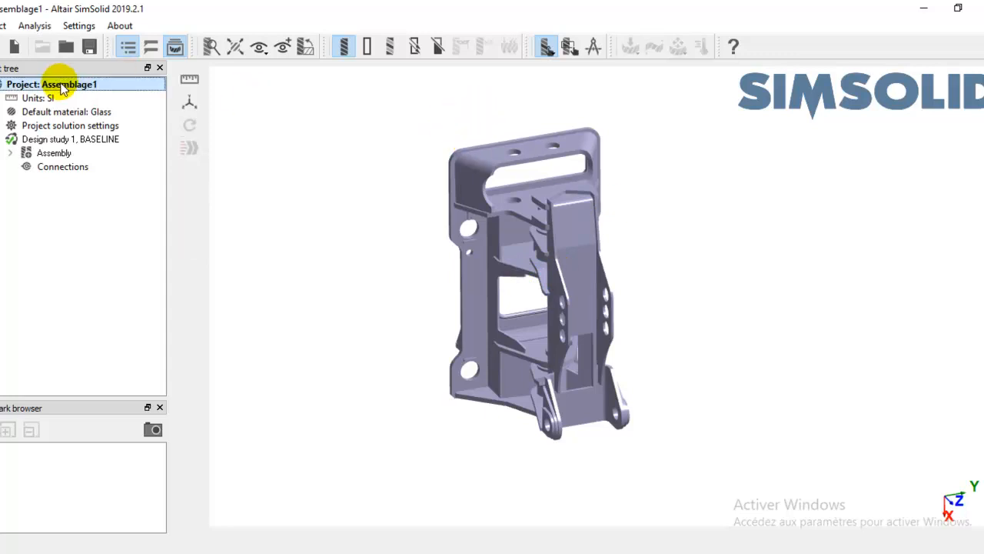
double_click(68, 85)
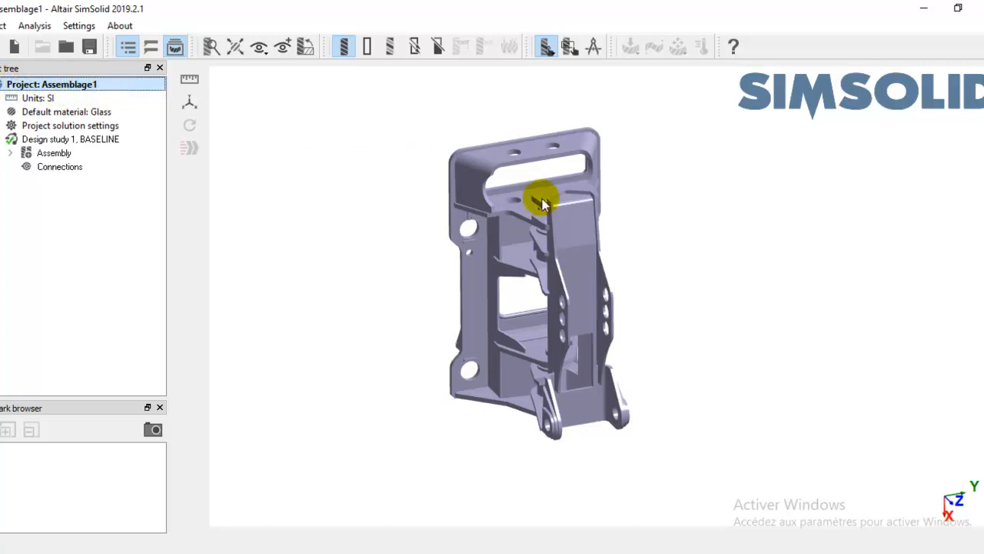
double_click(34, 98)
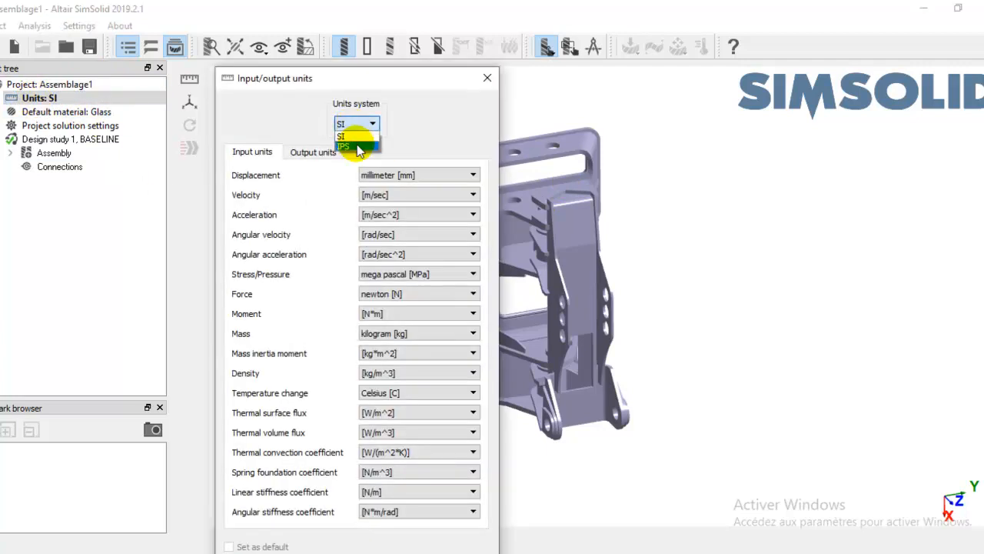
click(487, 78)
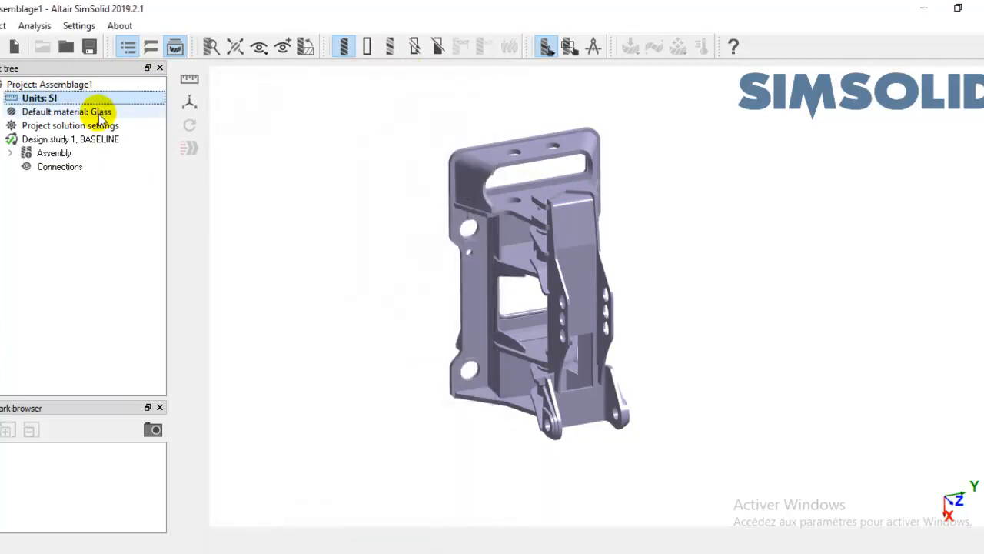
Browse the material database and set the project's default material to the generic Steel.
double_click(94, 113)
drag(419, 73, 276, 66)
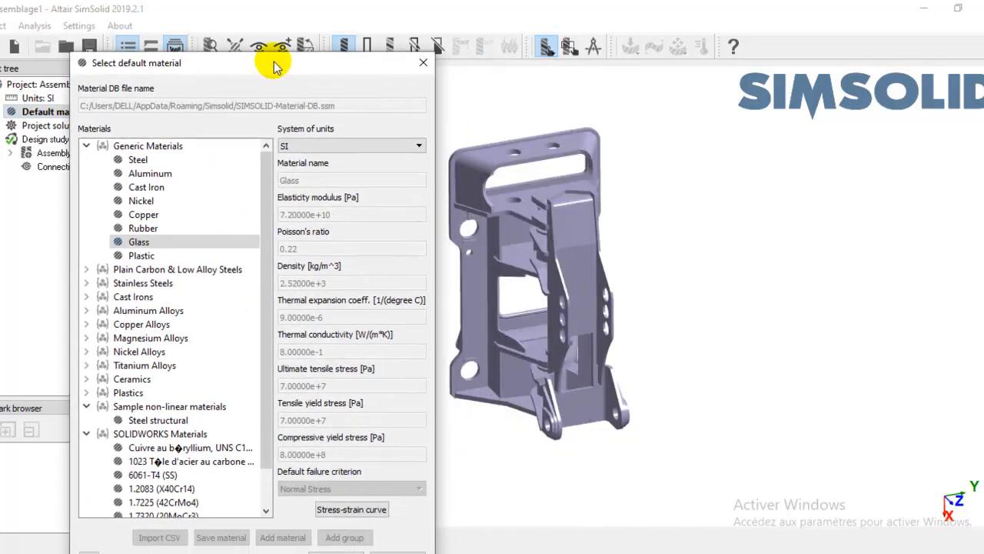
click(138, 162)
drag(314, 73, 313, 36)
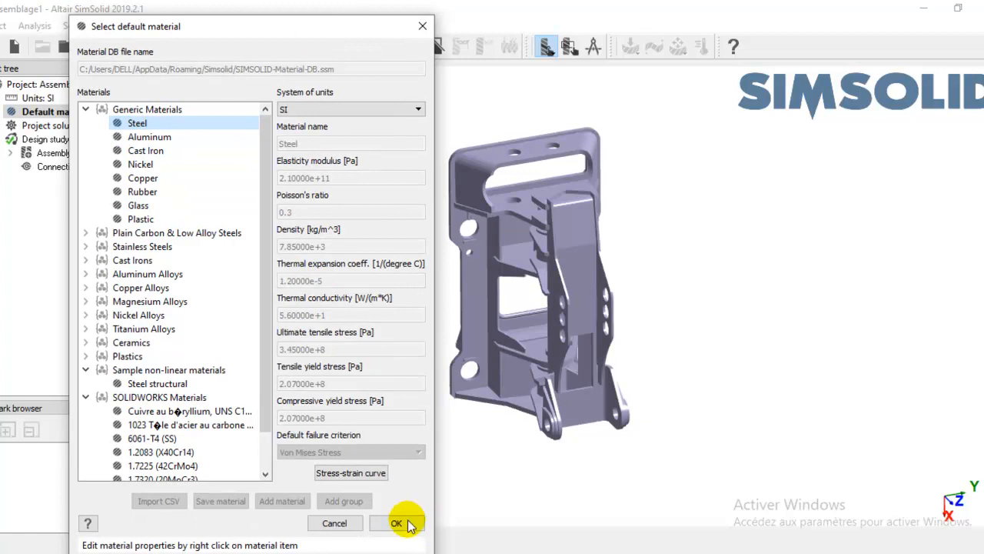
click(143, 139)
click(140, 162)
click(136, 123)
click(146, 137)
click(143, 178)
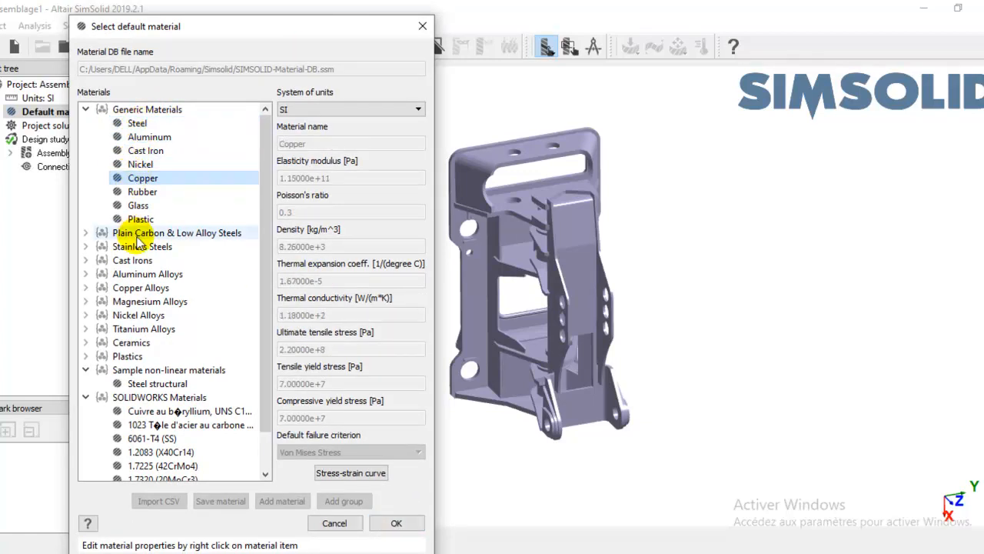
click(154, 232)
click(141, 287)
click(140, 124)
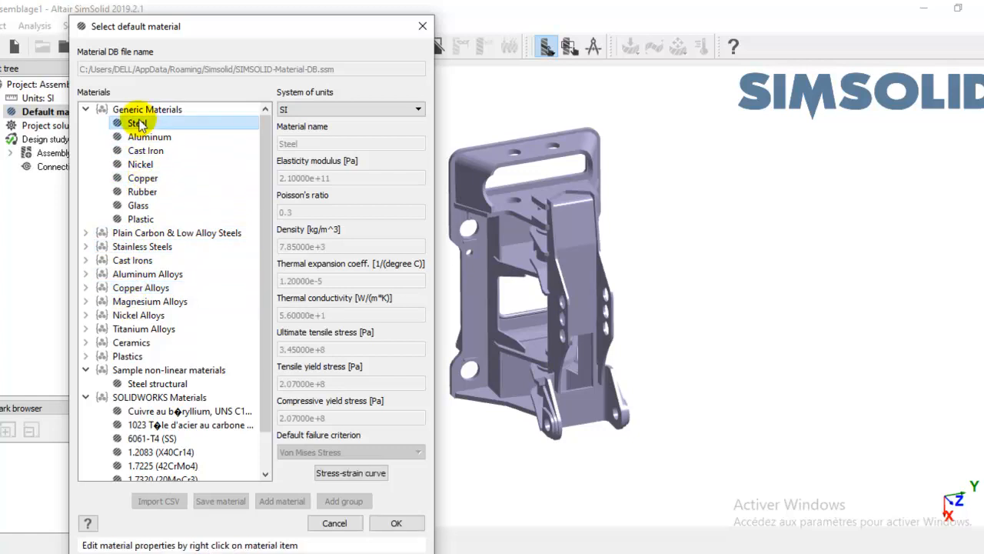
click(398, 525)
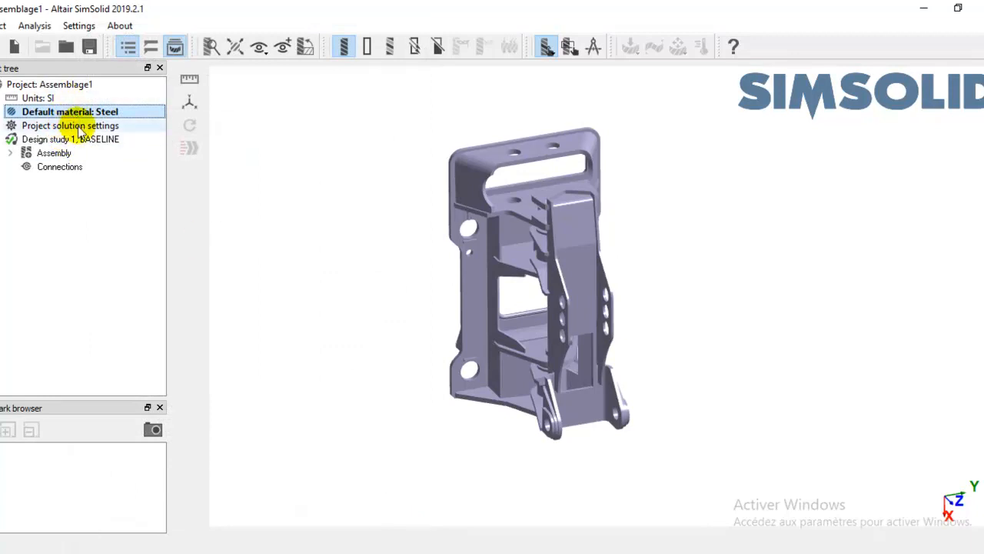
Reopen the default material selection, highlight a part of the assembly and reconfirm Steel.
click(80, 126)
click(85, 112)
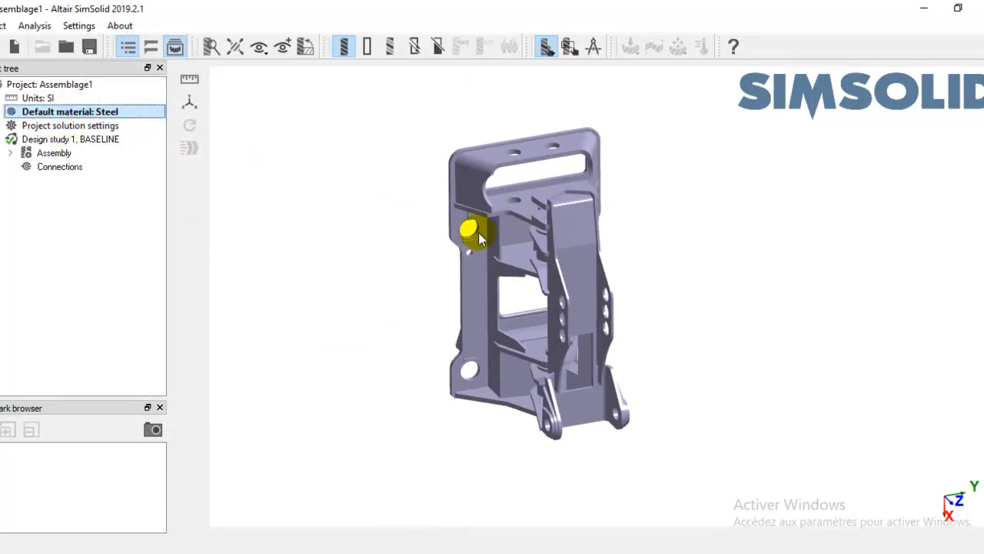
drag(501, 224, 480, 261)
double_click(84, 112)
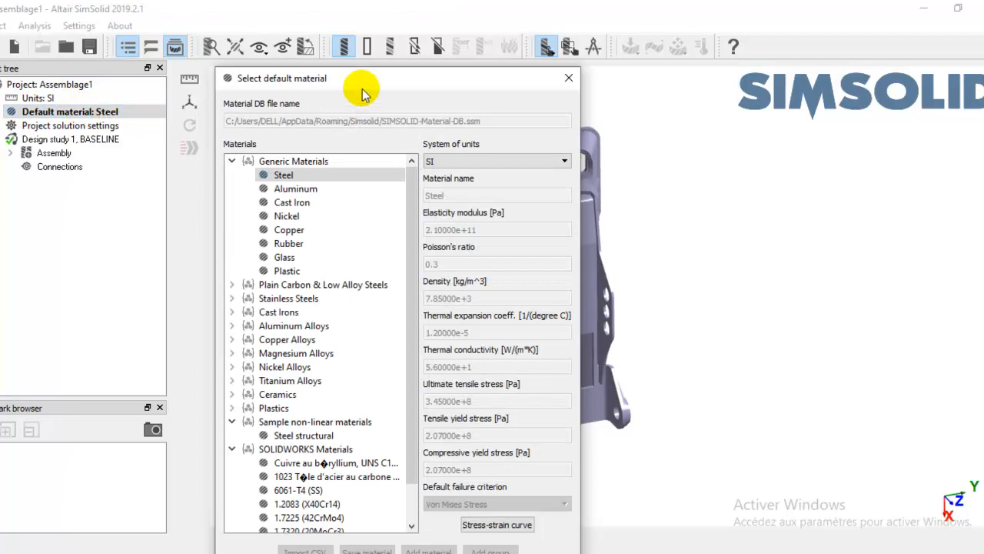
drag(343, 77, 85, 53)
click(475, 275)
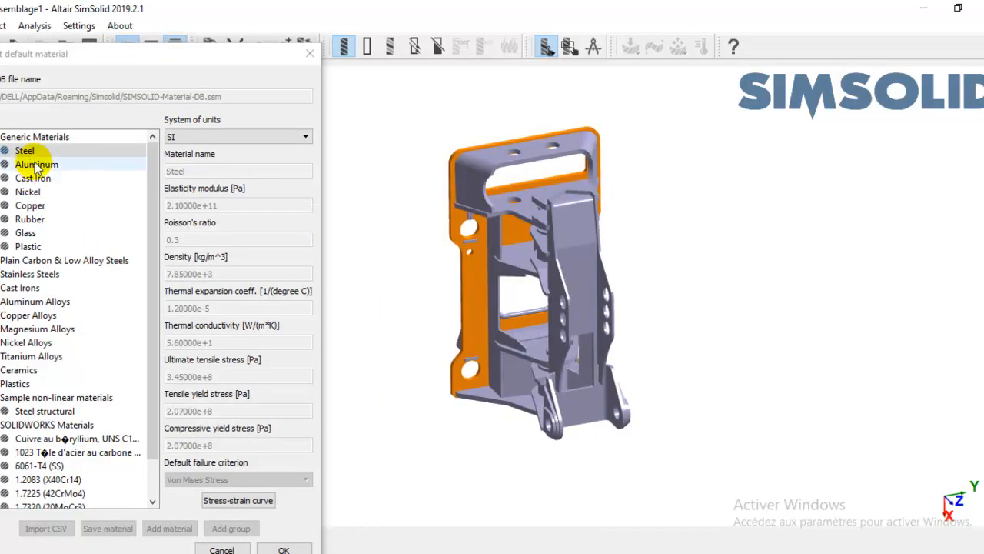
click(100, 151)
click(282, 549)
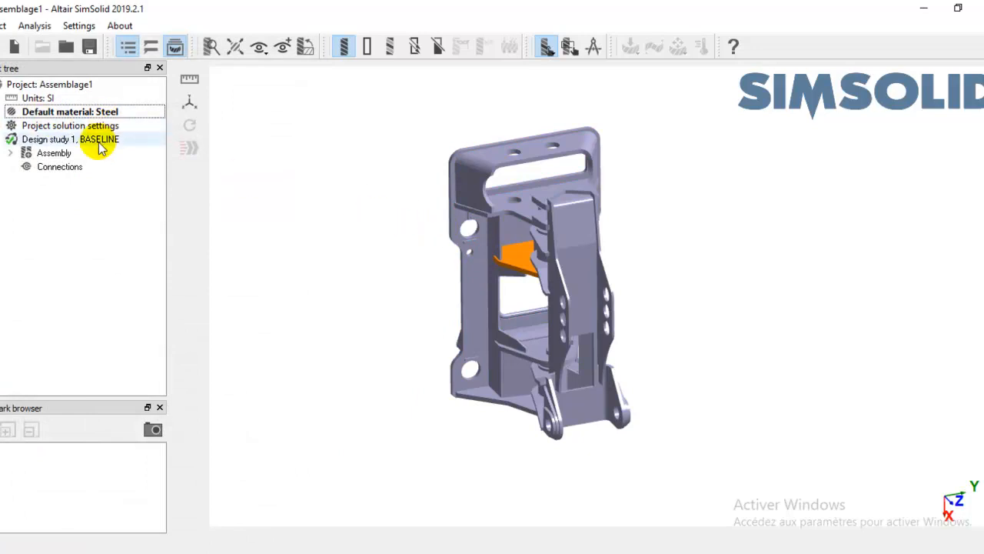
Review the project solution settings, including the maximum number of adaptive solutions, and close them unchanged.
double_click(52, 126)
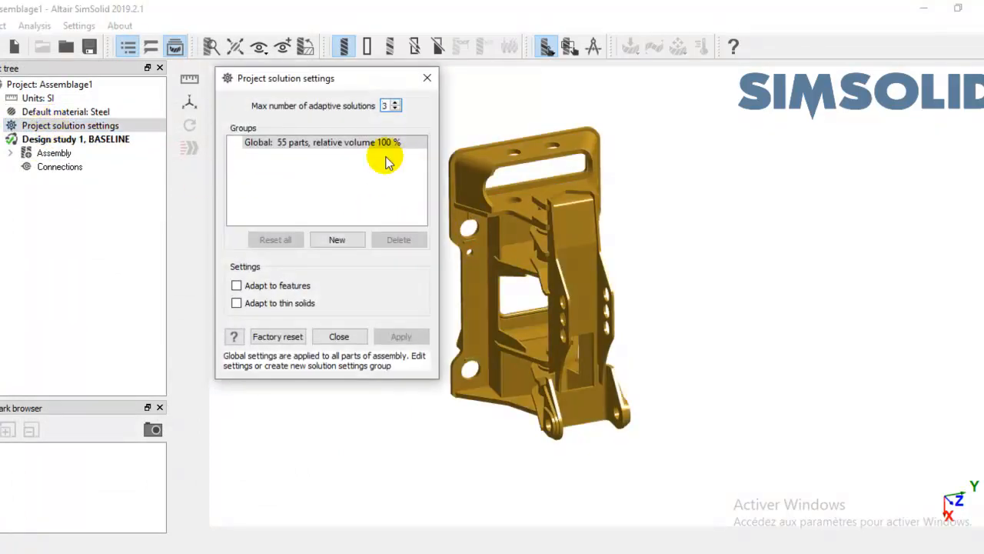
drag(377, 77, 291, 156)
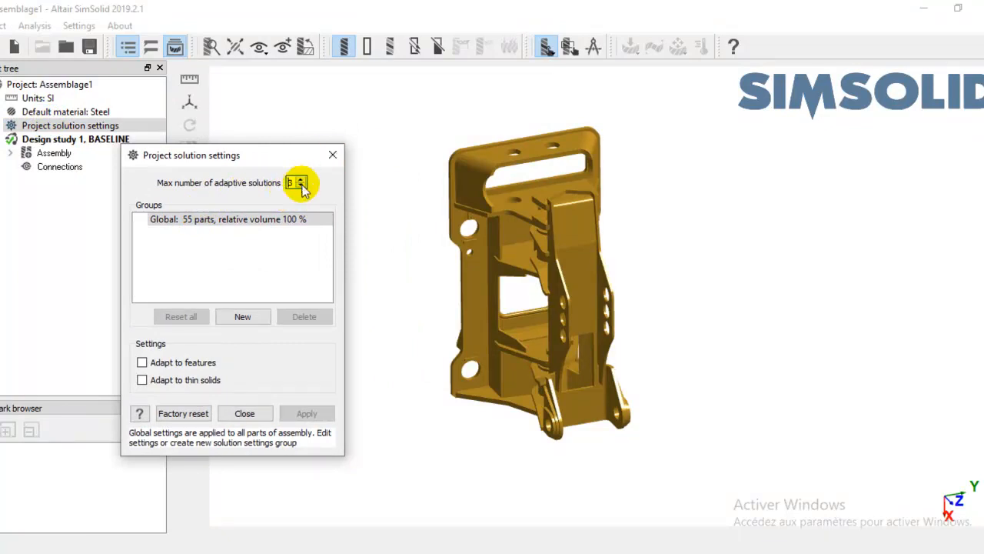
click(332, 155)
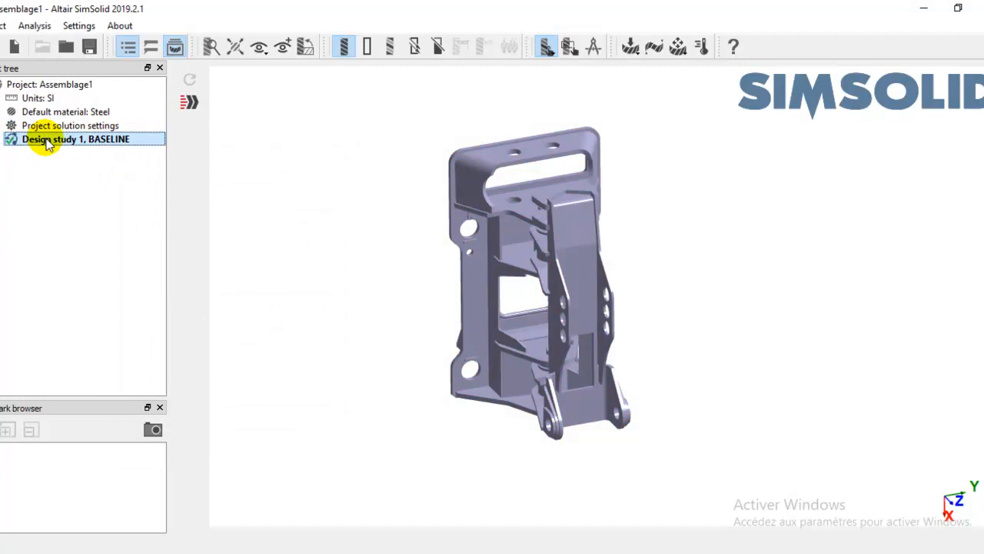
Expand the assembly structure and highlight the support glissant subassembly and several of its individual parts in the model.
click(55, 155)
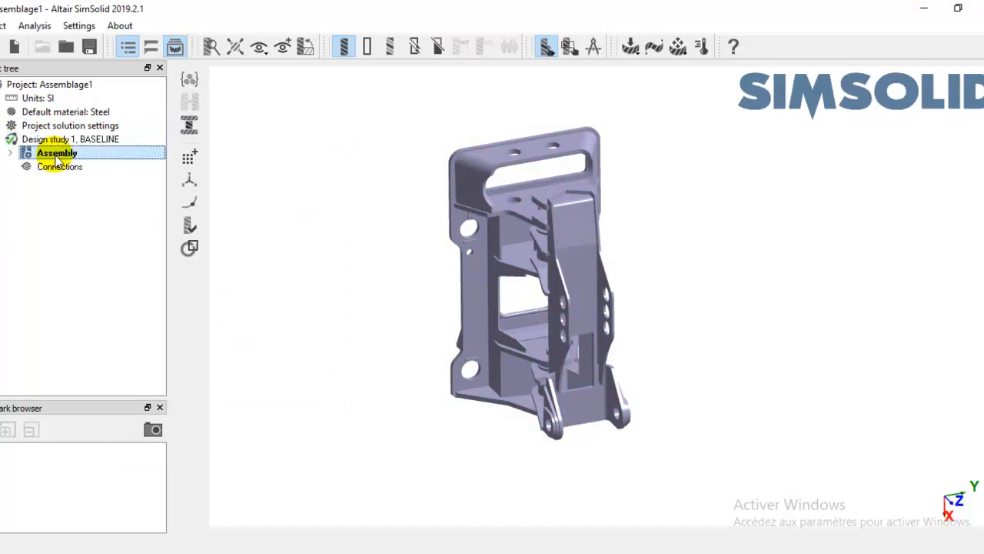
scroll(561, 251, up, 2)
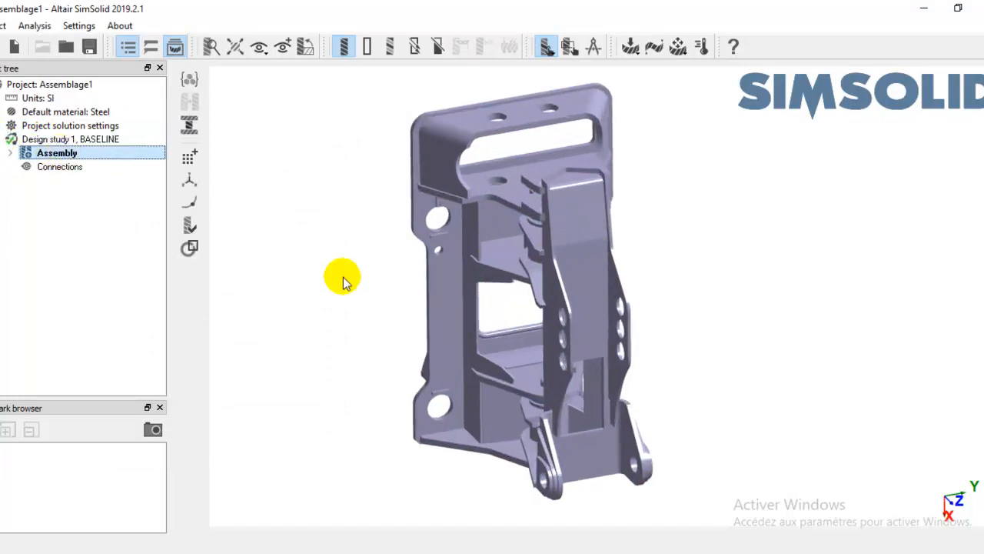
right_drag(368, 296, 388, 278)
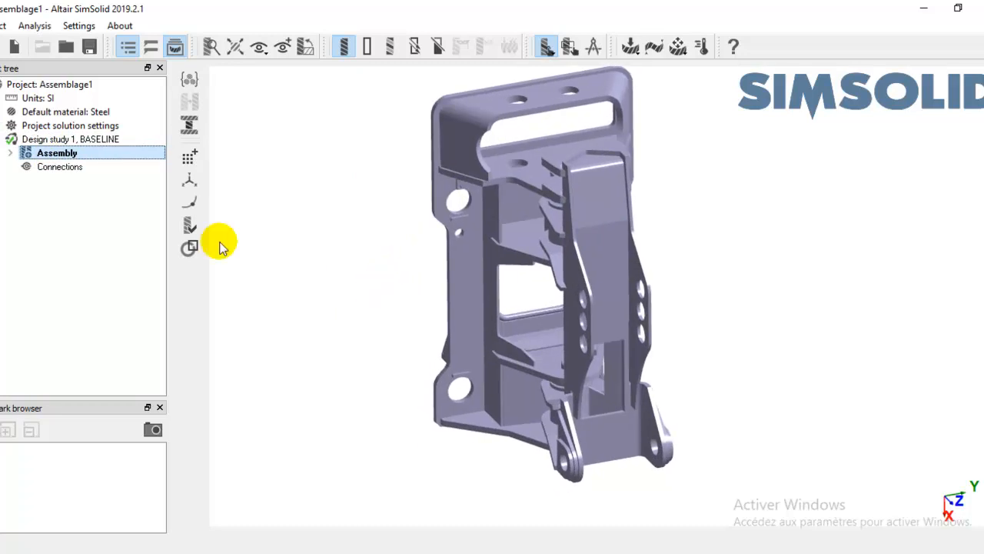
click(9, 153)
click(74, 169)
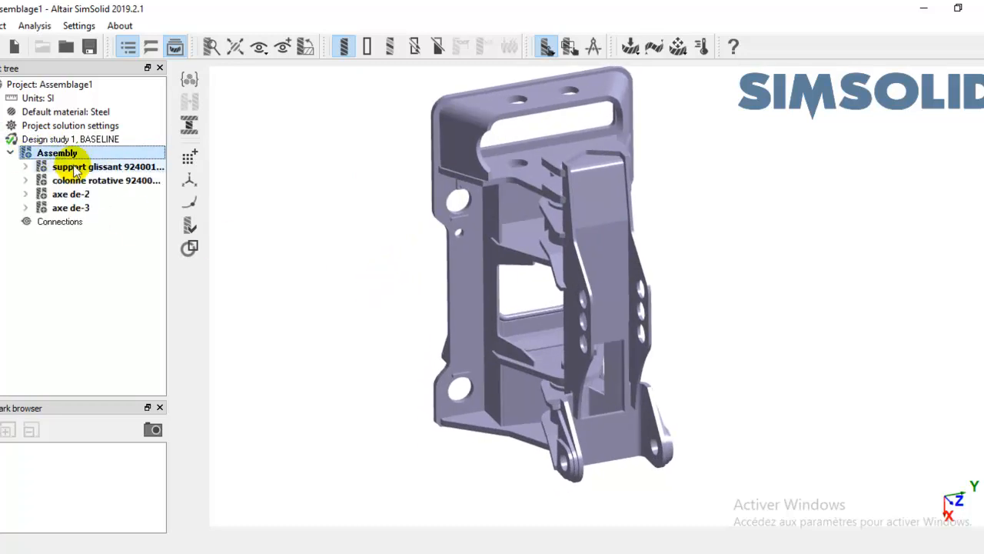
click(25, 167)
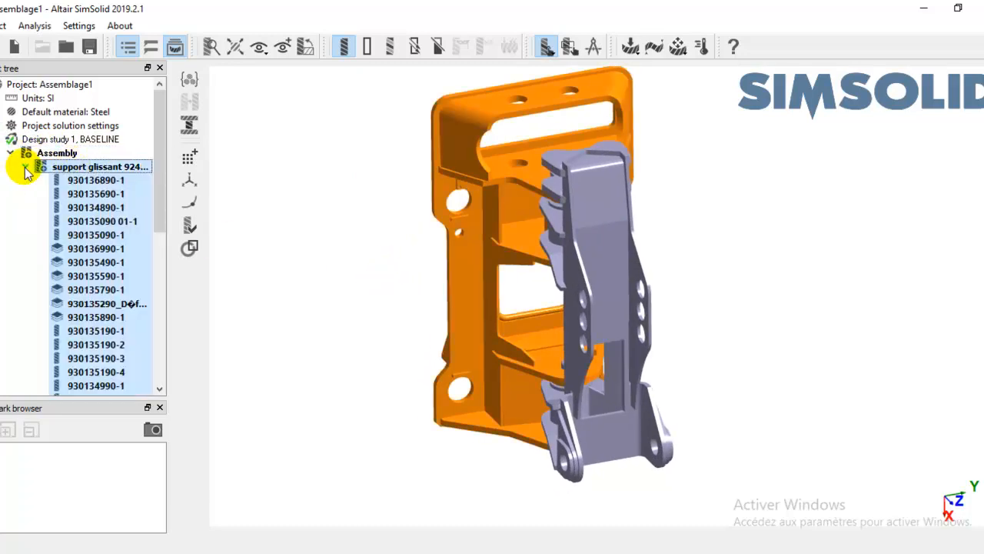
click(83, 181)
click(86, 194)
key(Down)
key(Down)
key(Down)
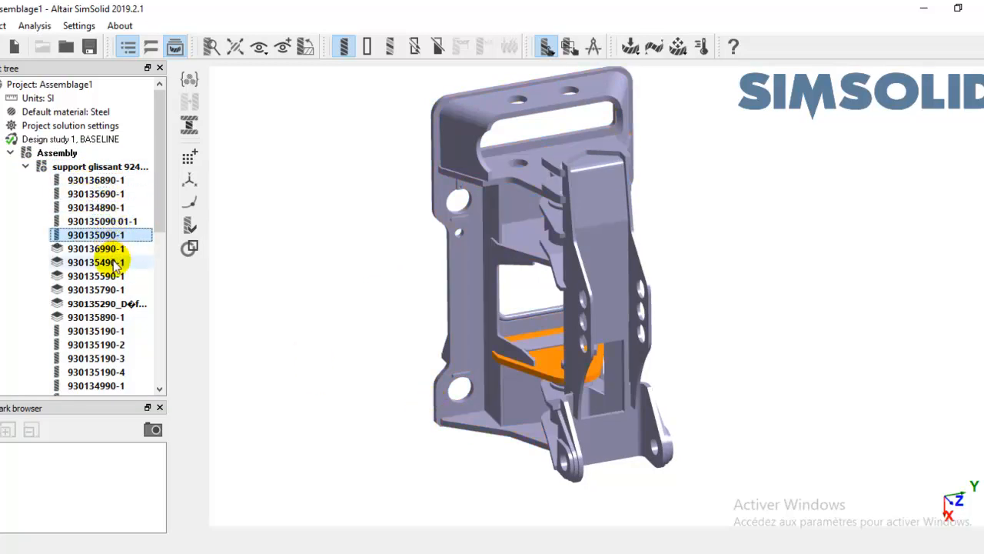
click(26, 167)
Highlight the colonne rotative subassembly and several of its parts in the model, and collapse its part list.
click(84, 181)
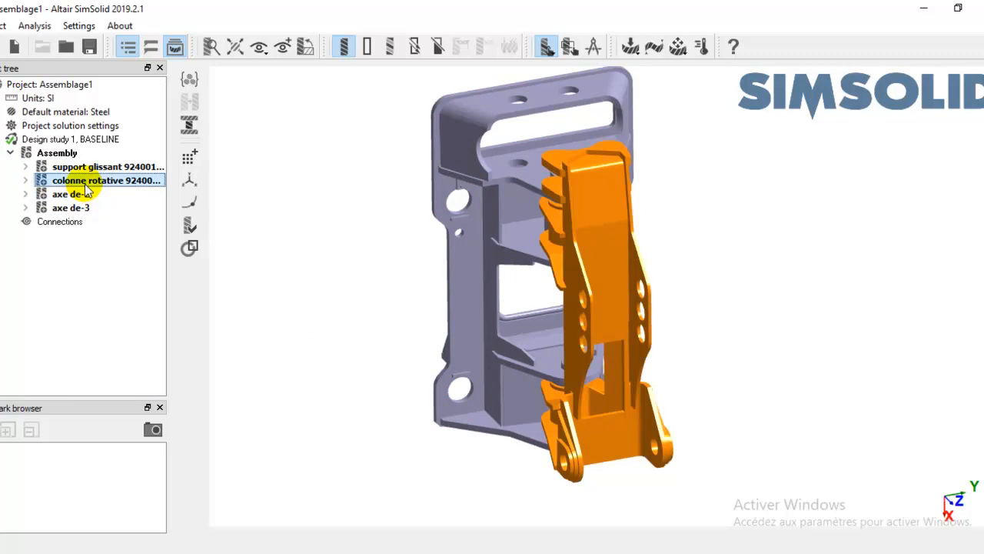
click(26, 181)
click(99, 197)
click(102, 221)
click(106, 249)
click(107, 278)
click(26, 181)
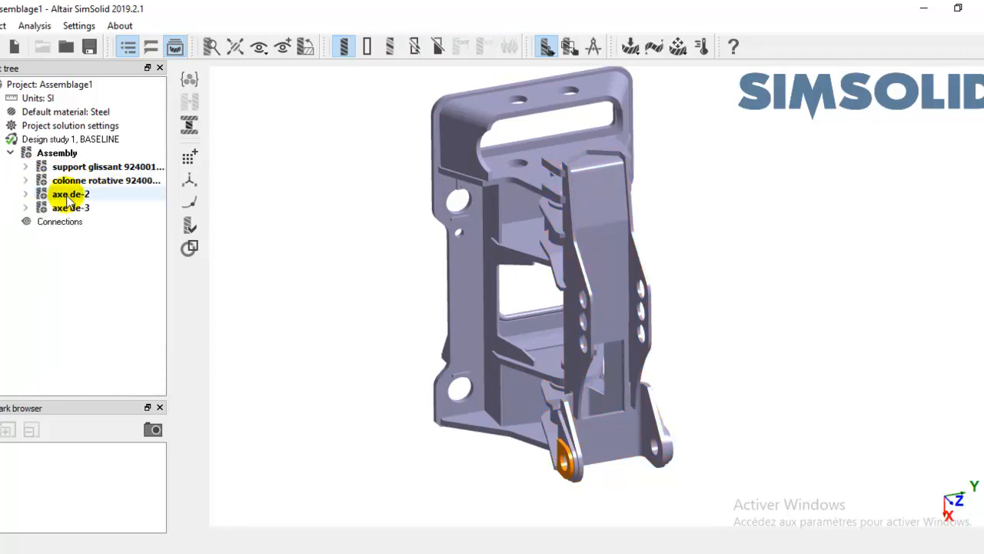
Inspect the axe de-2 pin by highlighting its parts aa-1 and aaa-1 from the side of the assembly.
click(32, 196)
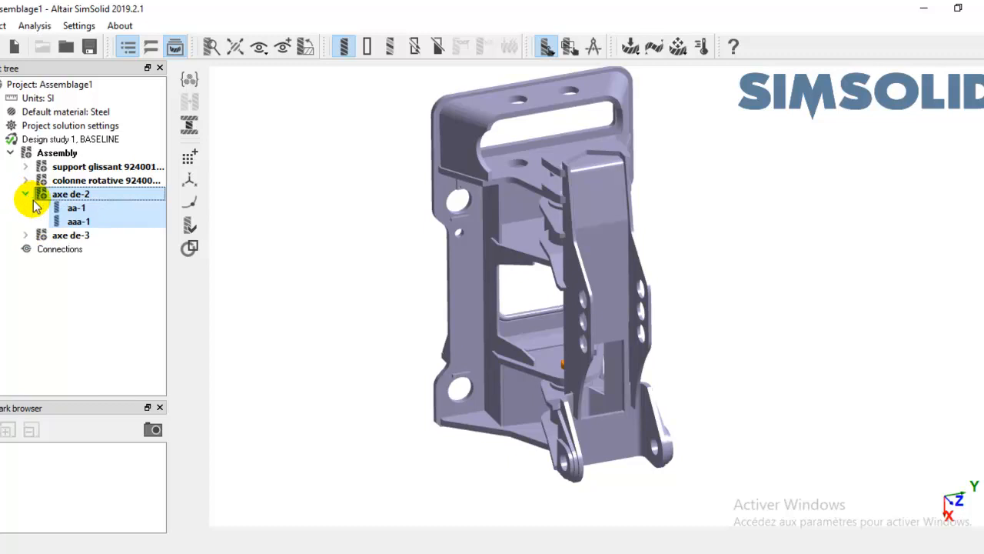
click(74, 209)
drag(380, 307, 446, 265)
click(82, 222)
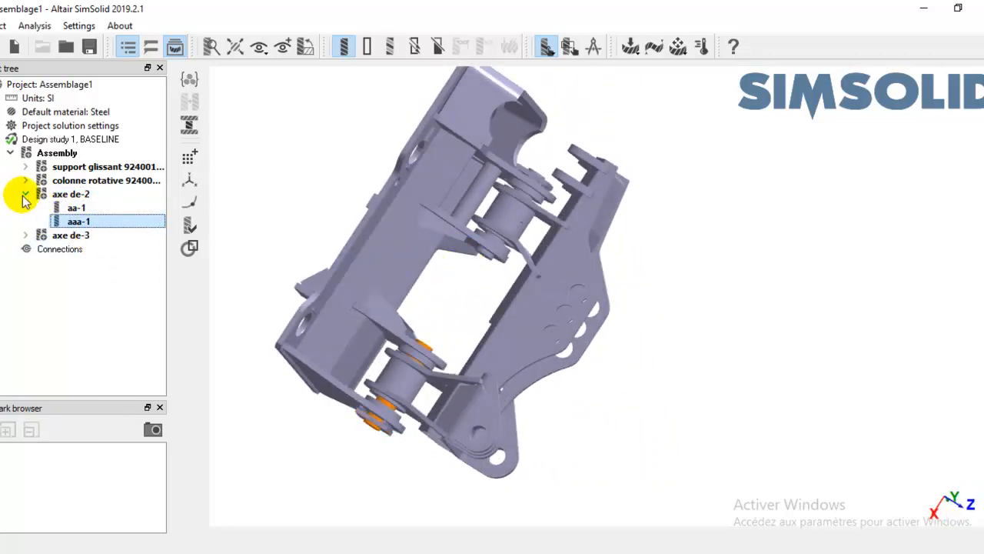
click(26, 193)
Inspect the axe de-3 pin and its two parts, collapse it and return the assembly to an upright angled view.
click(49, 210)
click(26, 207)
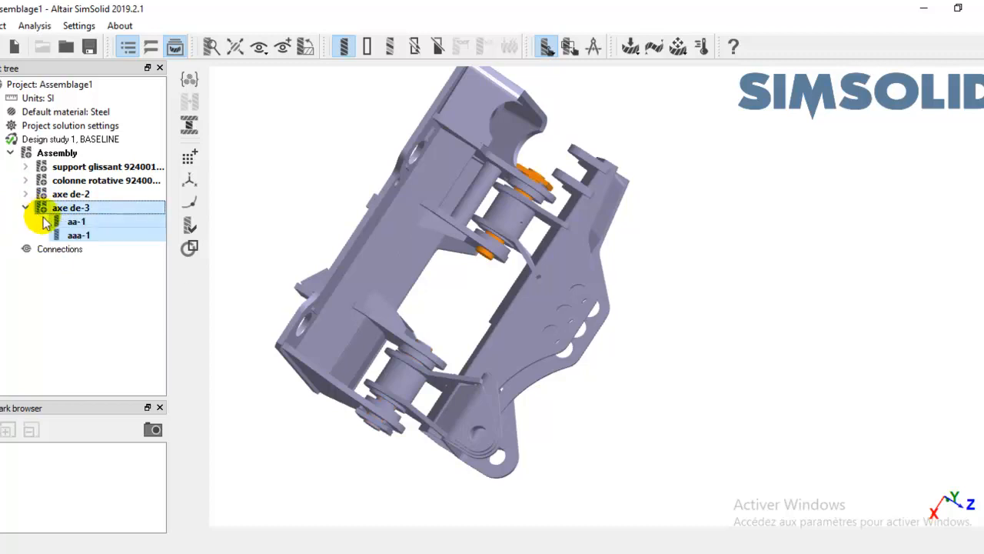
click(76, 222)
click(78, 235)
click(28, 209)
drag(297, 199, 240, 270)
drag(685, 246, 444, 217)
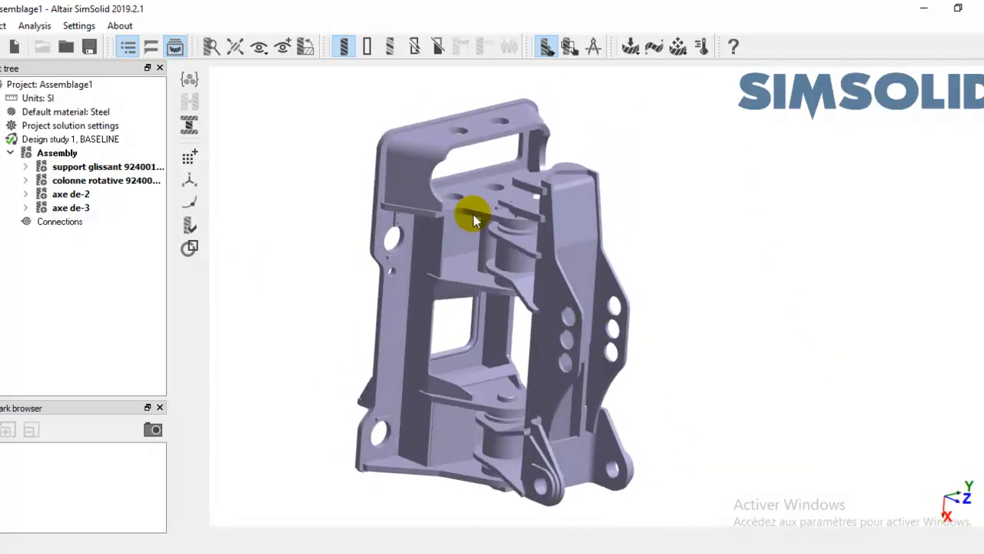
Review the actions available for the first part of the support glissant subassembly, and collapse its part list.
click(65, 223)
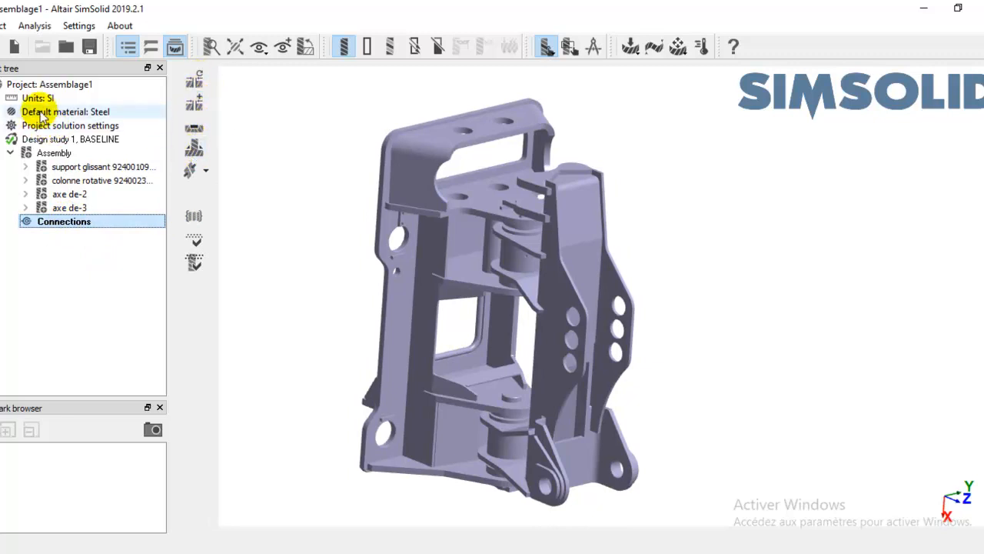
click(25, 166)
click(73, 180)
right_click(74, 183)
mouse_move(127, 247)
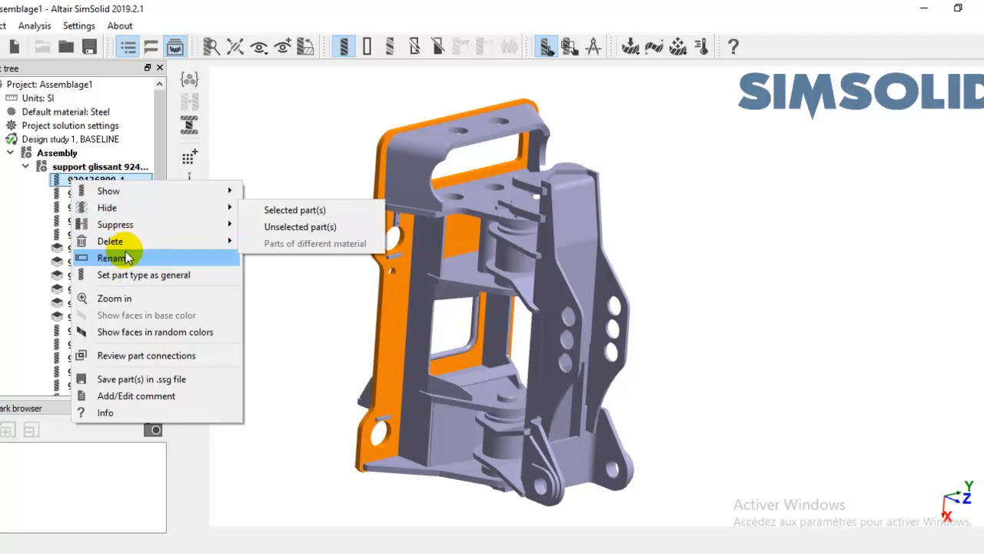
mouse_move(129, 206)
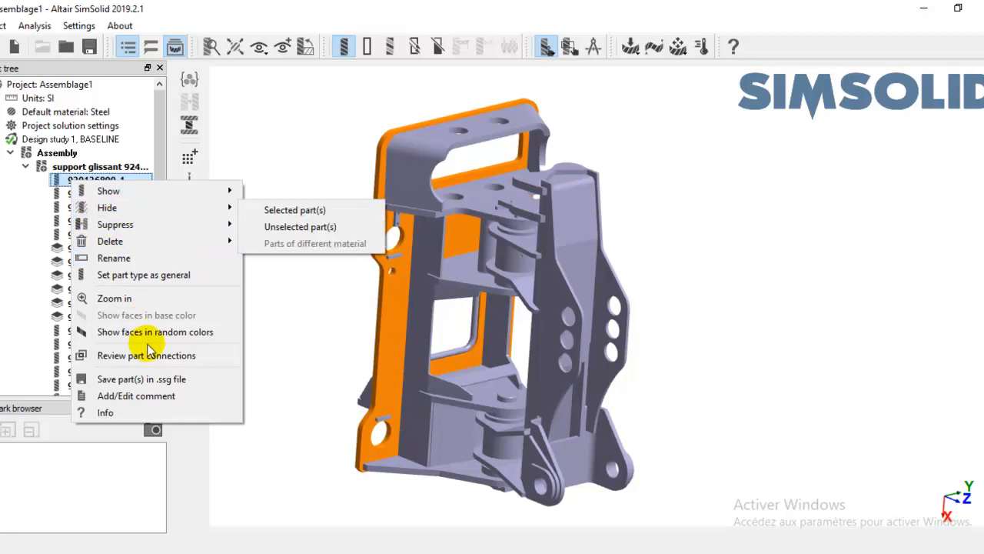
click(28, 168)
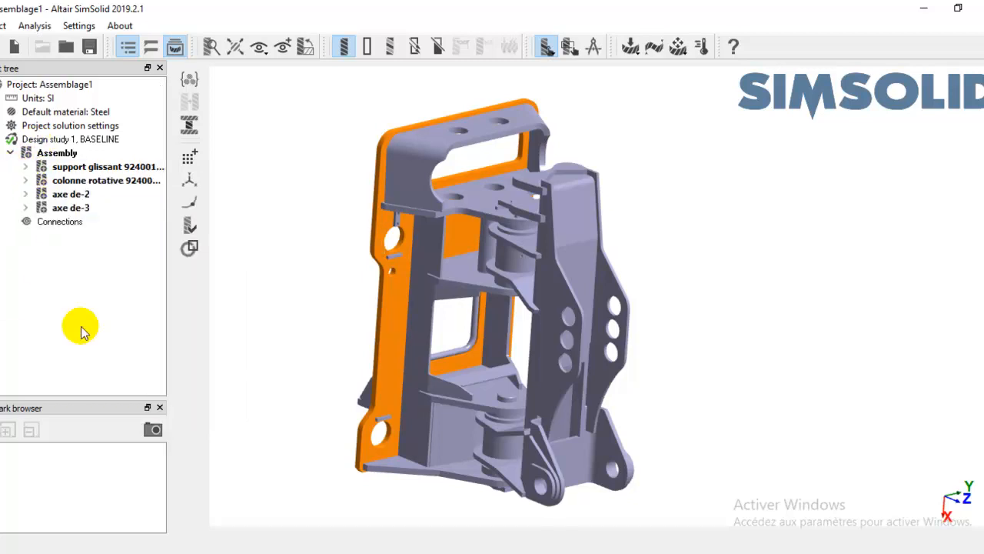
Generate automatic connections for the assembly with a 3 mm gap, 1.56347 mm penetration and Normal resolution level.
click(68, 223)
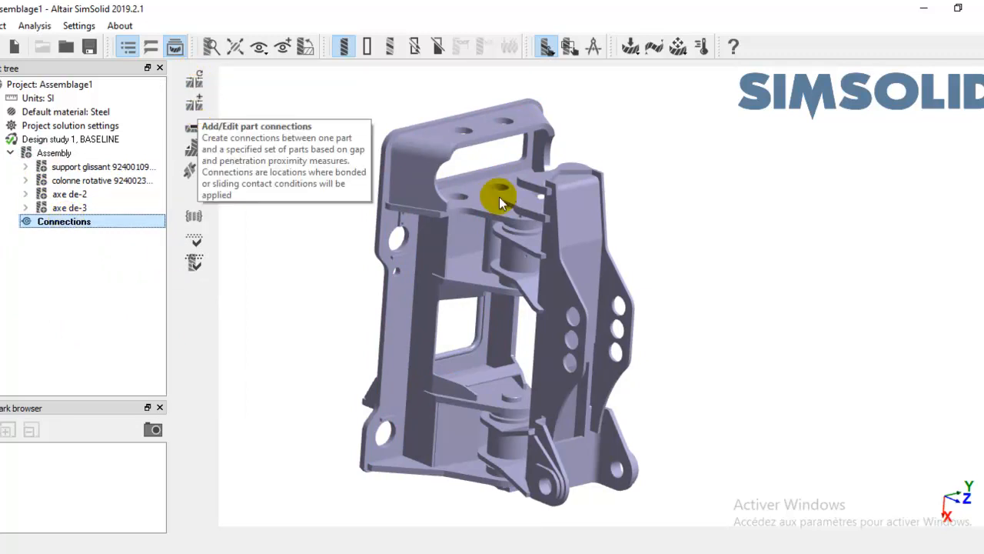
scroll(533, 256, up, 2)
drag(533, 257, 598, 245)
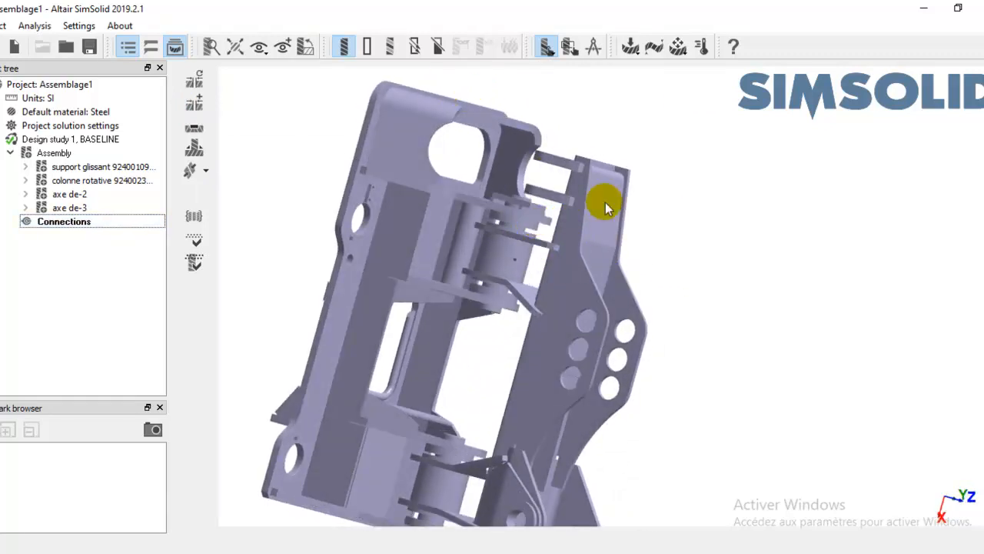
drag(695, 287, 668, 324)
right_drag(637, 387, 687, 373)
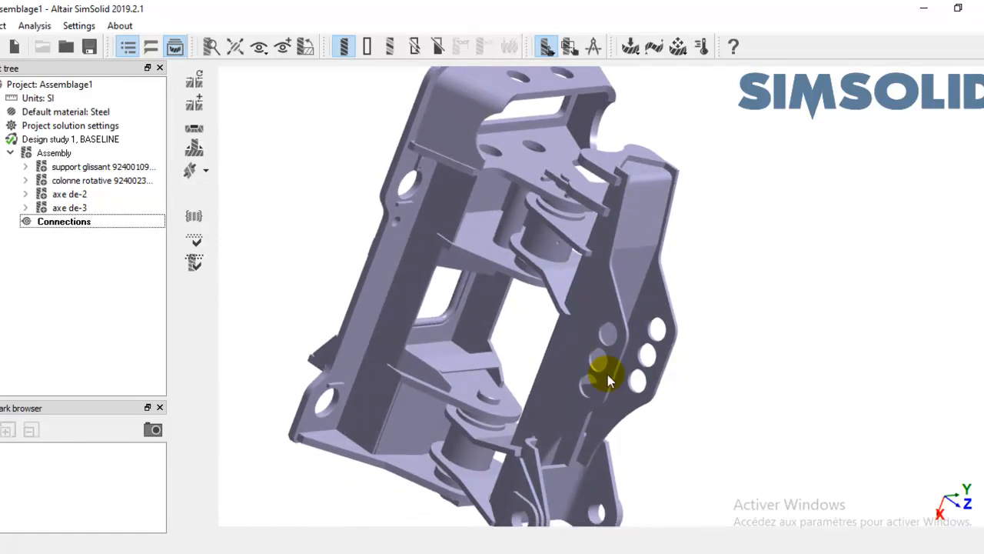
drag(377, 106, 366, 121)
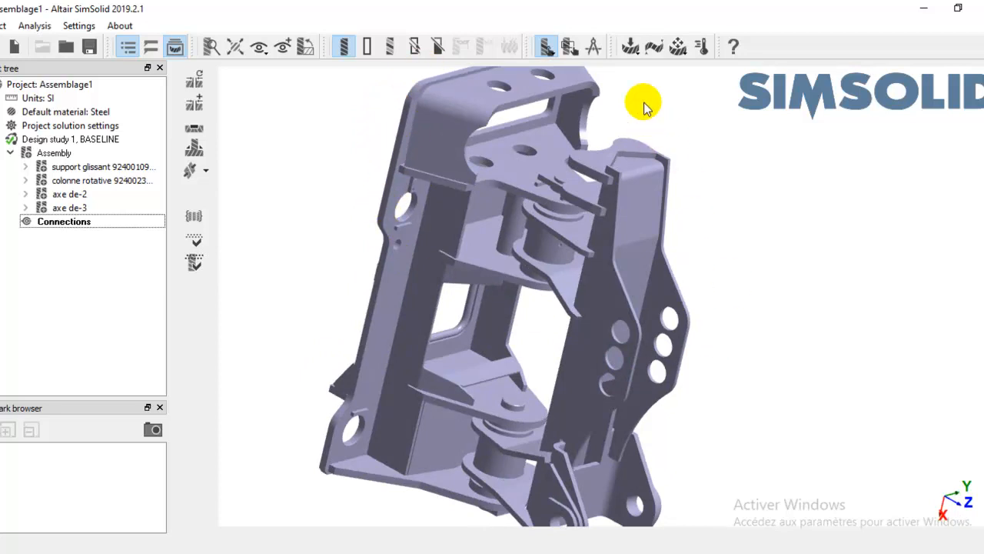
drag(643, 101, 639, 112)
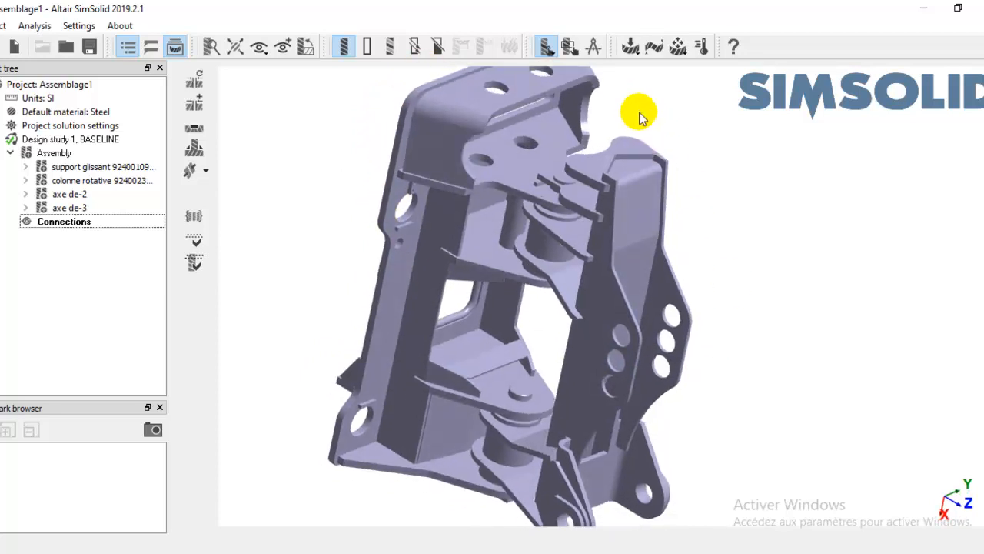
click(189, 83)
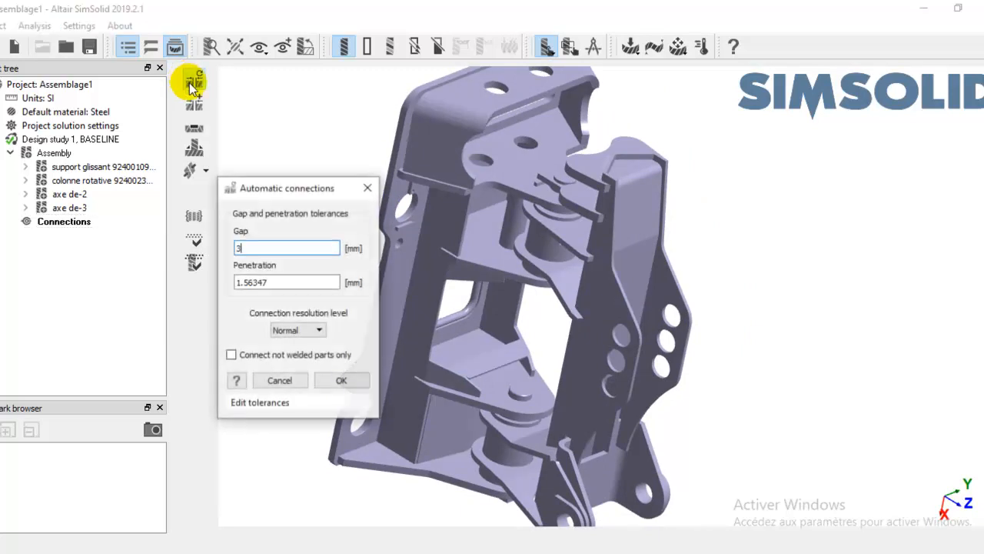
drag(299, 191, 250, 125)
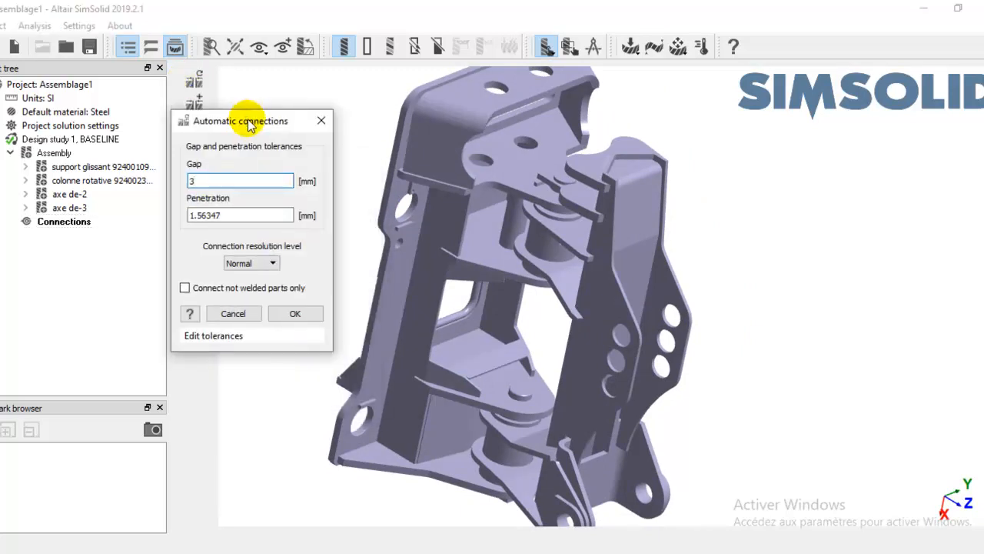
click(308, 318)
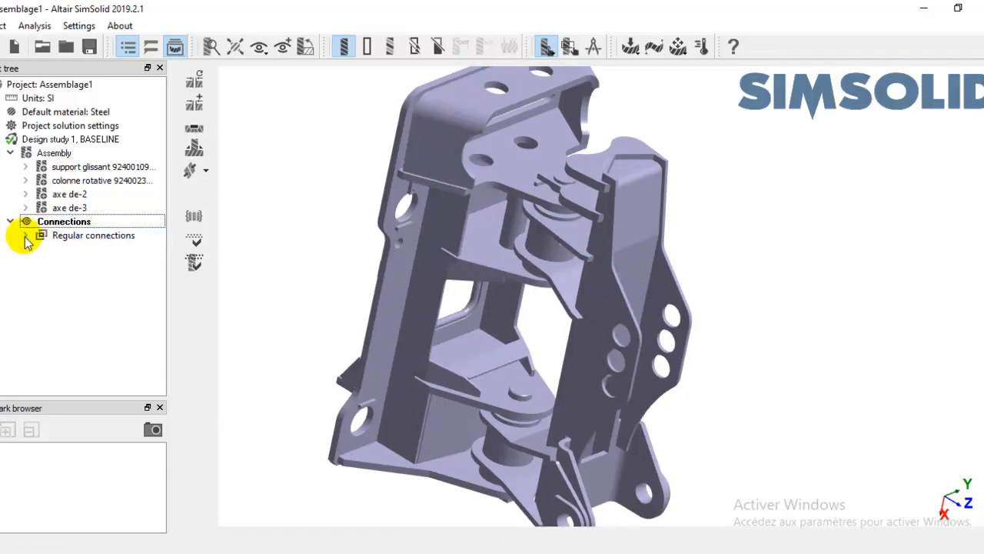
Expand the regular connections and highlight Connections 0 to 4 and Connection 6 in the model.
click(26, 235)
click(95, 249)
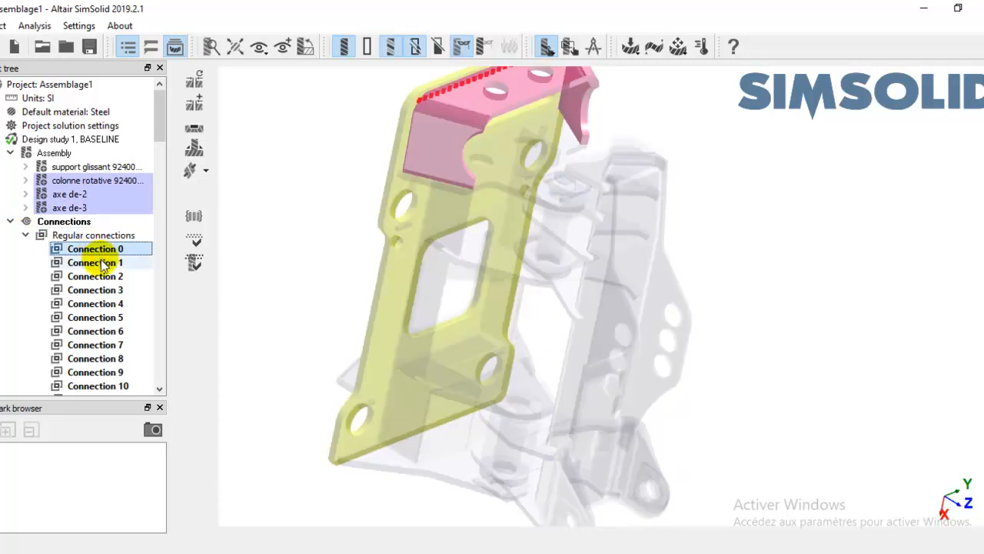
click(101, 263)
click(103, 275)
click(103, 290)
click(103, 305)
click(105, 331)
Highlight Connections 13, 16 and 18 in the model, and collapse the connection and assembly lists.
scroll(82, 331, down, 3)
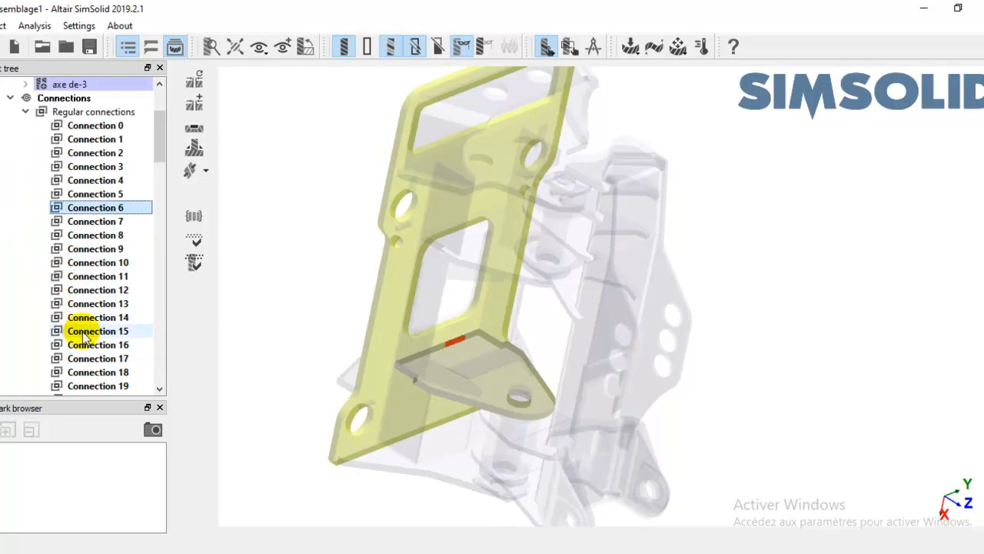
scroll(80, 331, down, 1)
click(98, 260)
click(100, 303)
click(100, 330)
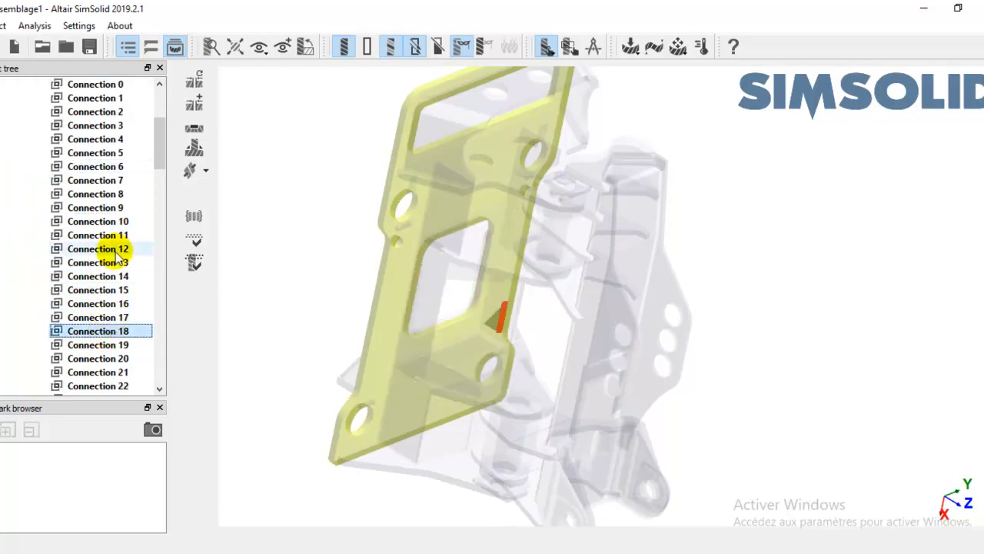
scroll(87, 221, up, 4)
click(24, 236)
click(11, 221)
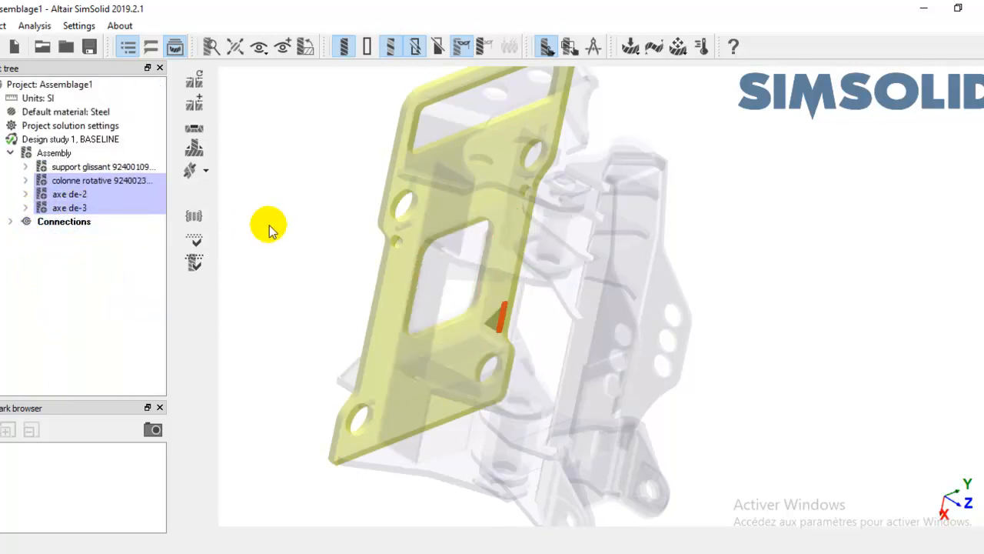
click(10, 152)
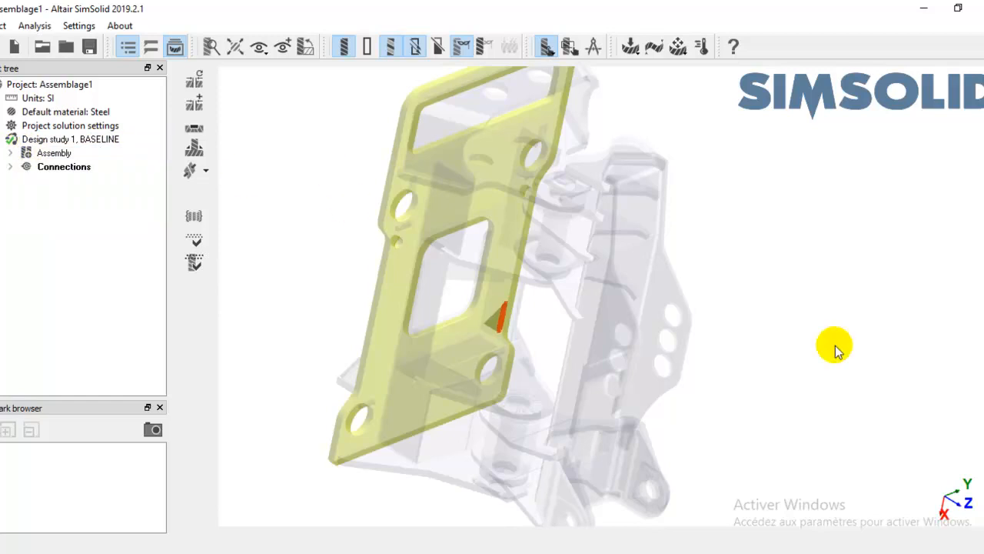
Select Design study 1, magnify the area around the frame's upper side hole and fit the whole model again.
click(62, 139)
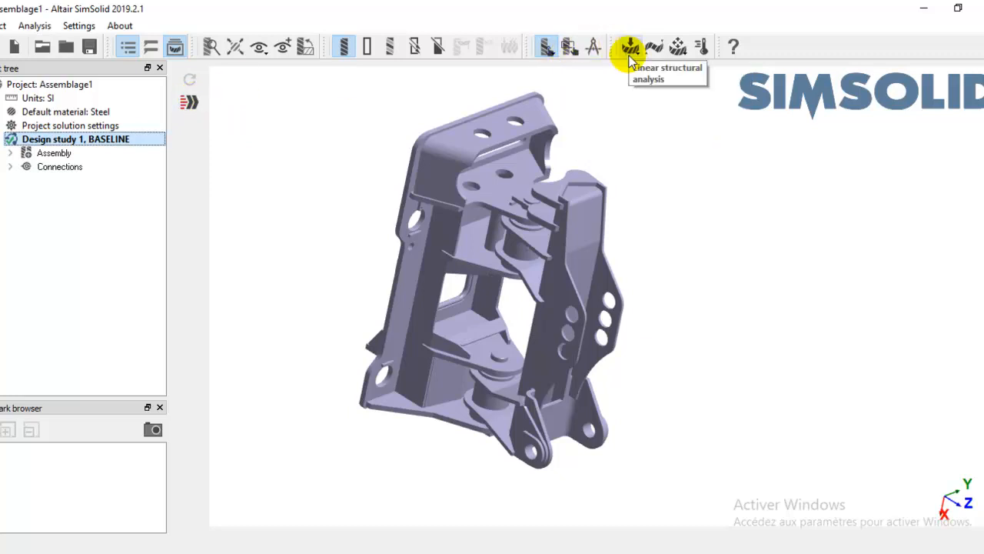
click(235, 50)
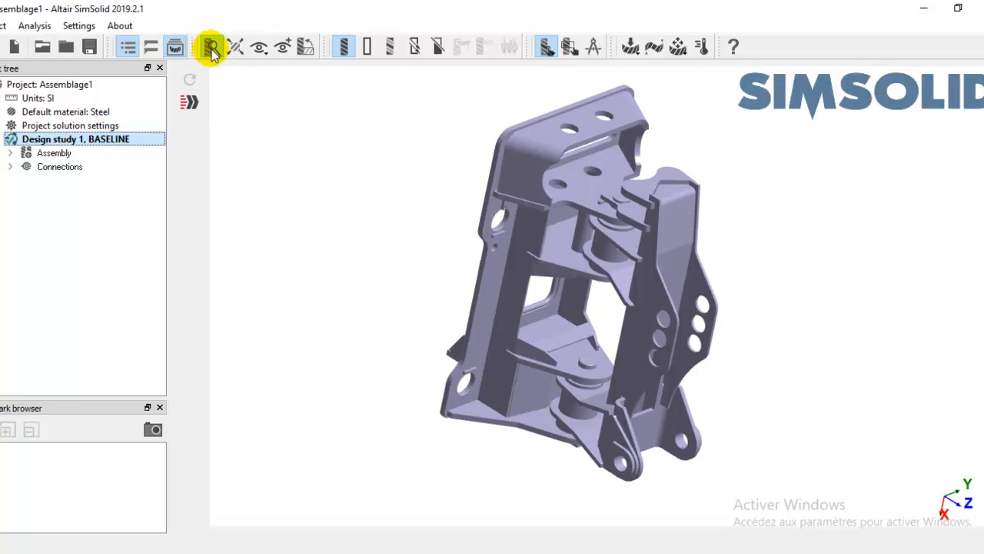
drag(486, 168, 560, 253)
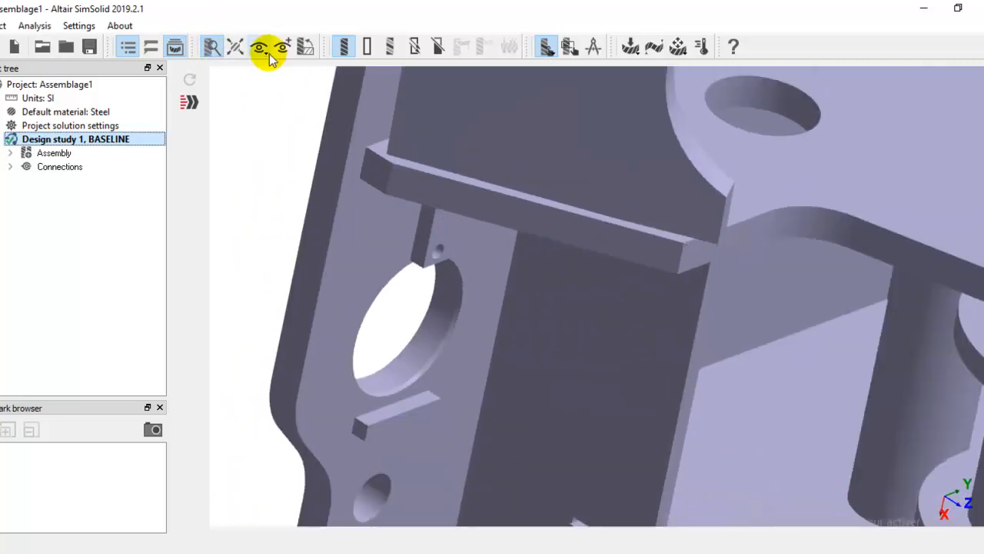
click(236, 49)
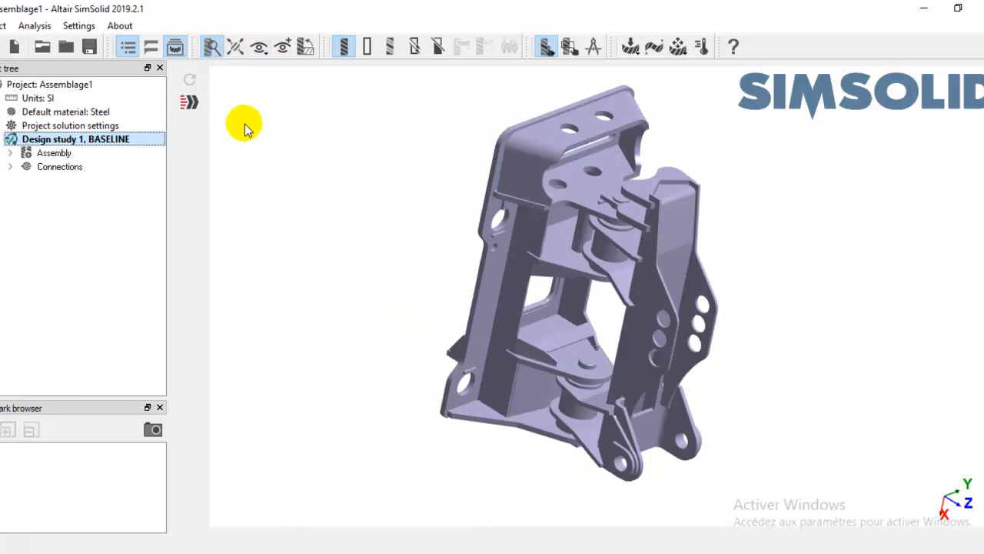
View the model from the front, back, left and right, and check the list of user-defined views.
click(261, 48)
click(271, 68)
click(262, 48)
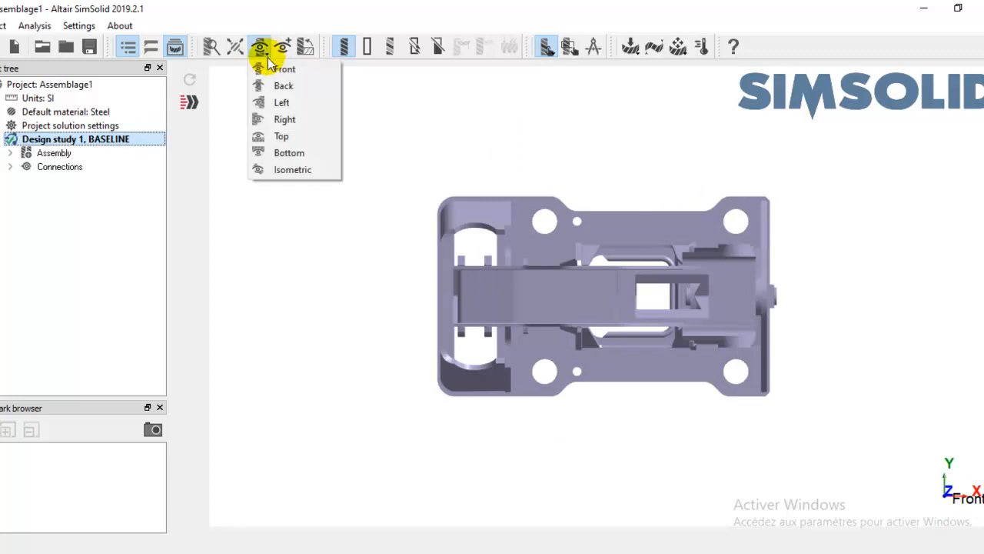
click(283, 88)
click(261, 48)
click(281, 102)
click(262, 48)
click(283, 119)
drag(457, 272, 510, 224)
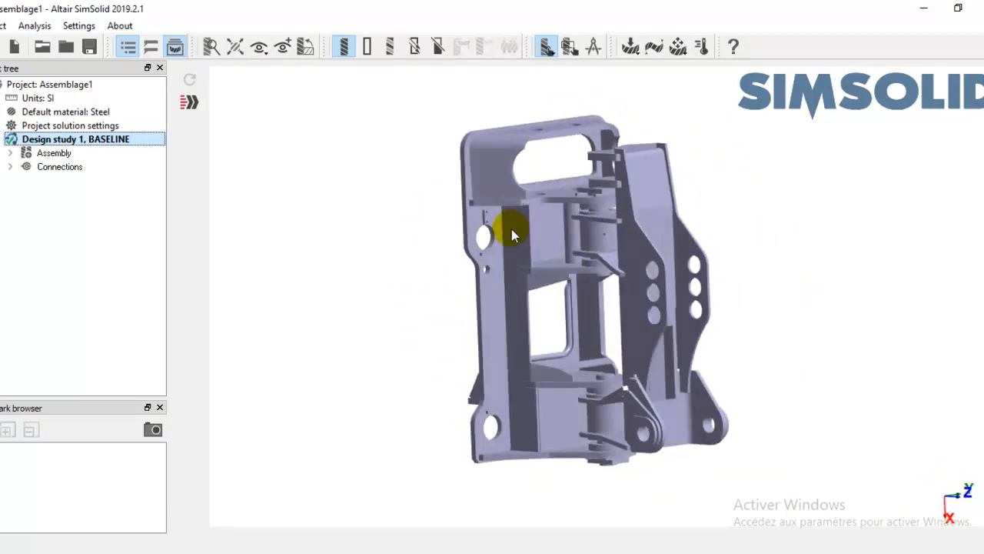
click(283, 48)
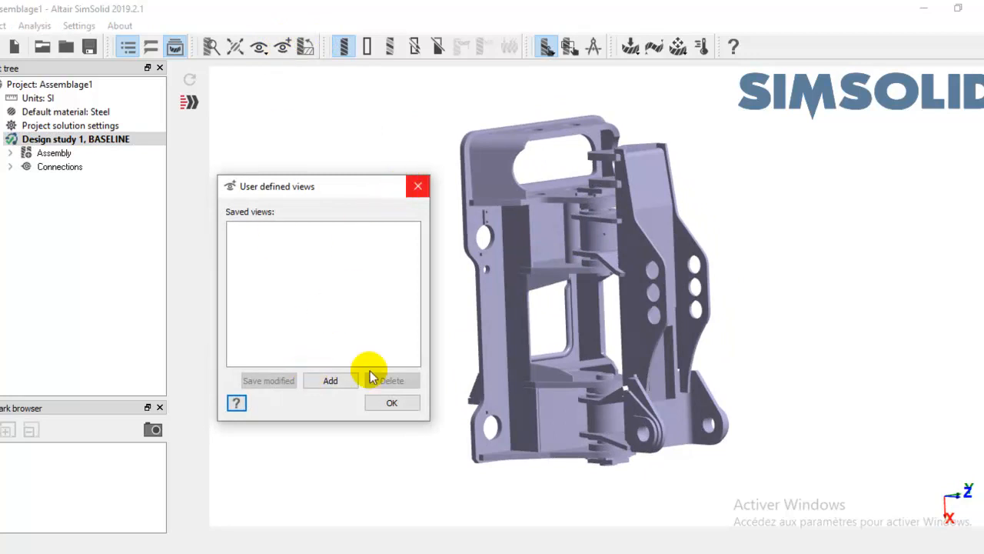
click(392, 405)
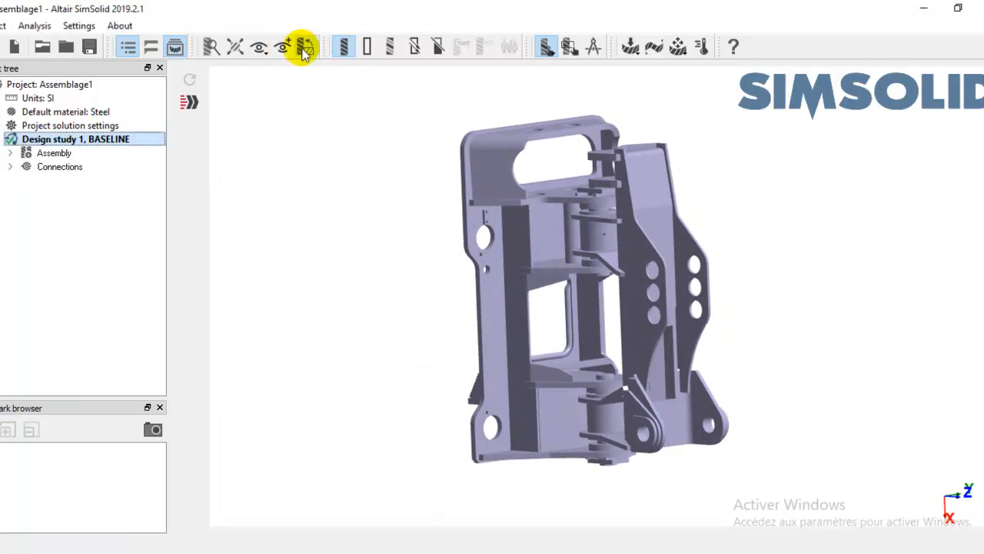
Switch the mouse navigation style to SOLIDWORKS and try it out by rotating the model.
click(79, 26)
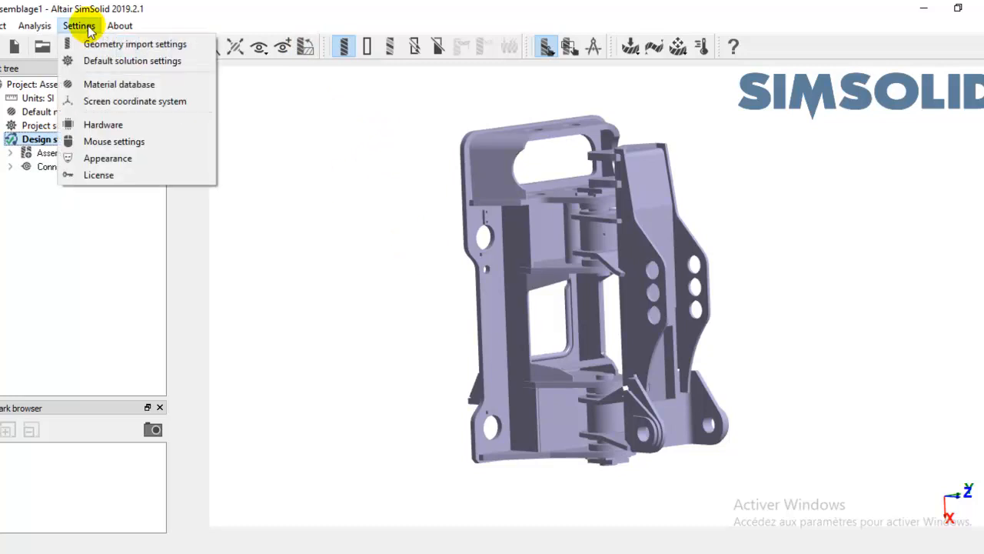
click(113, 143)
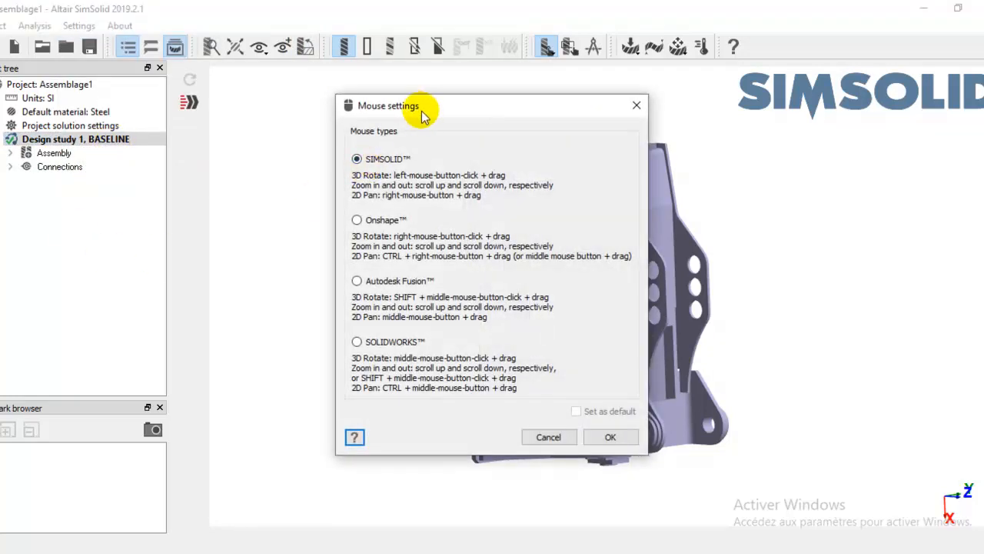
drag(424, 115, 327, 139)
drag(466, 135, 371, 159)
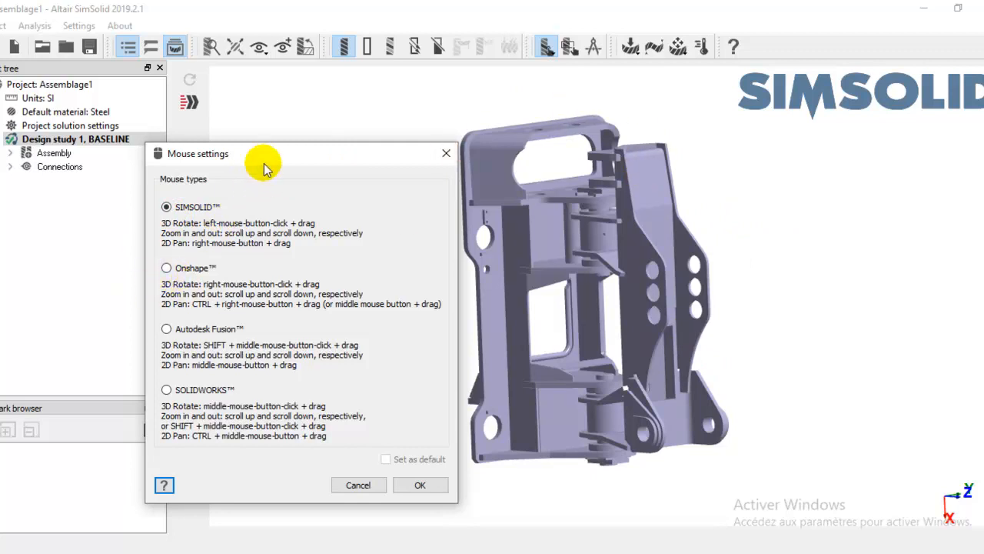
drag(277, 153, 277, 111)
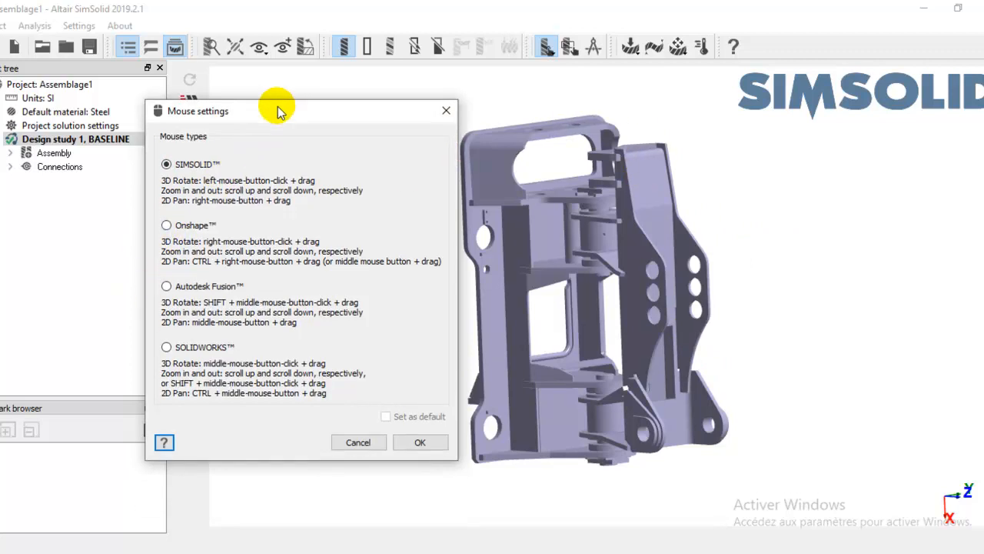
click(167, 287)
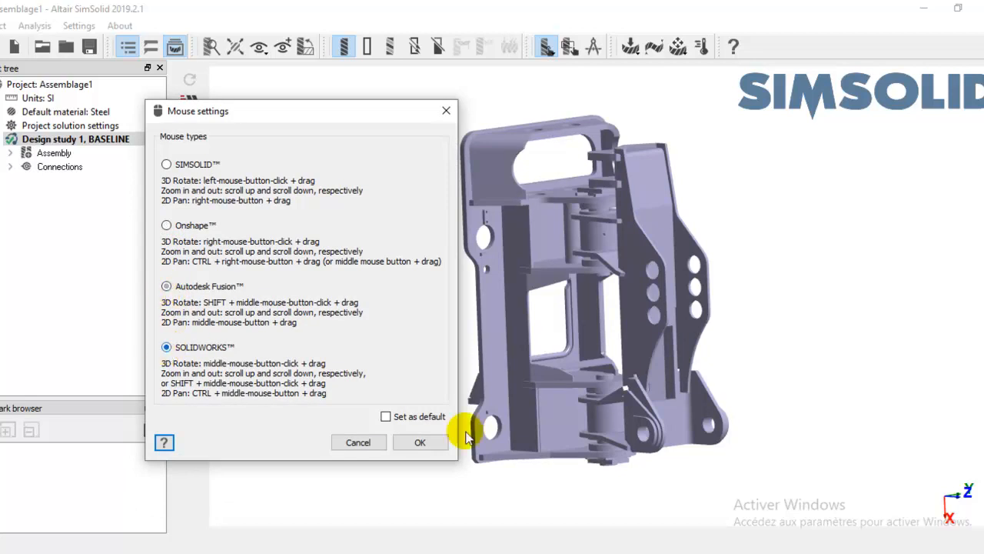
click(400, 442)
middle_drag(448, 260, 629, 353)
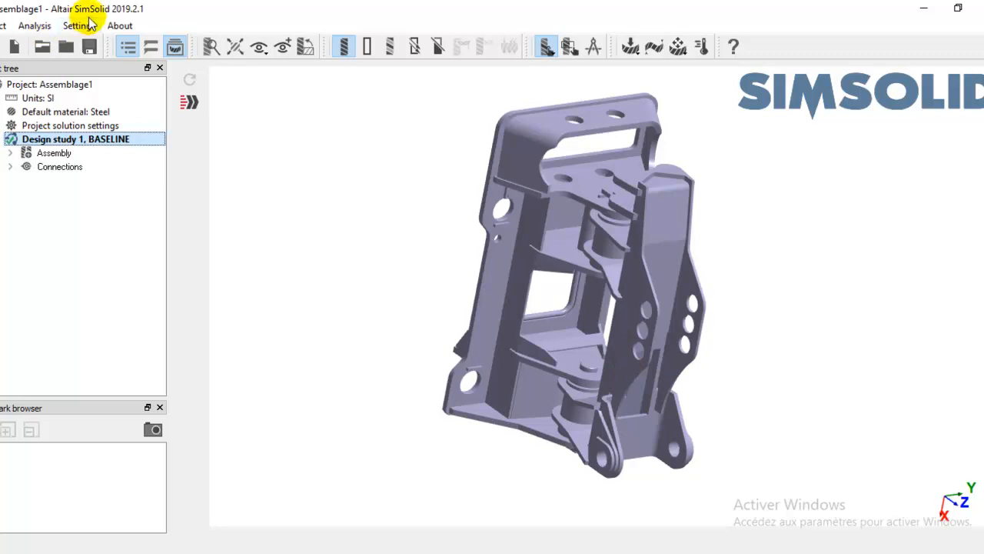
Set the mouse navigation style back to SIMSOLID.
click(90, 25)
click(143, 145)
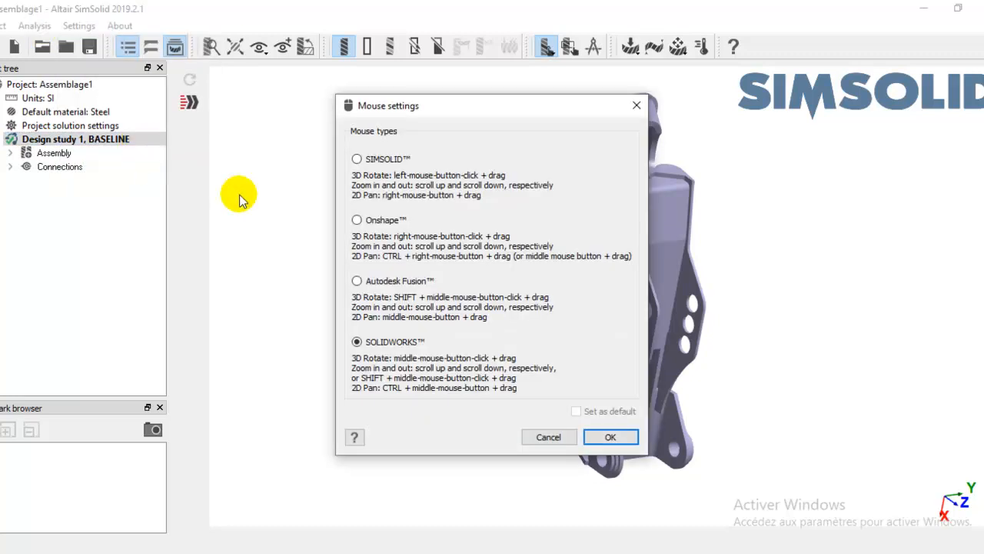
click(357, 160)
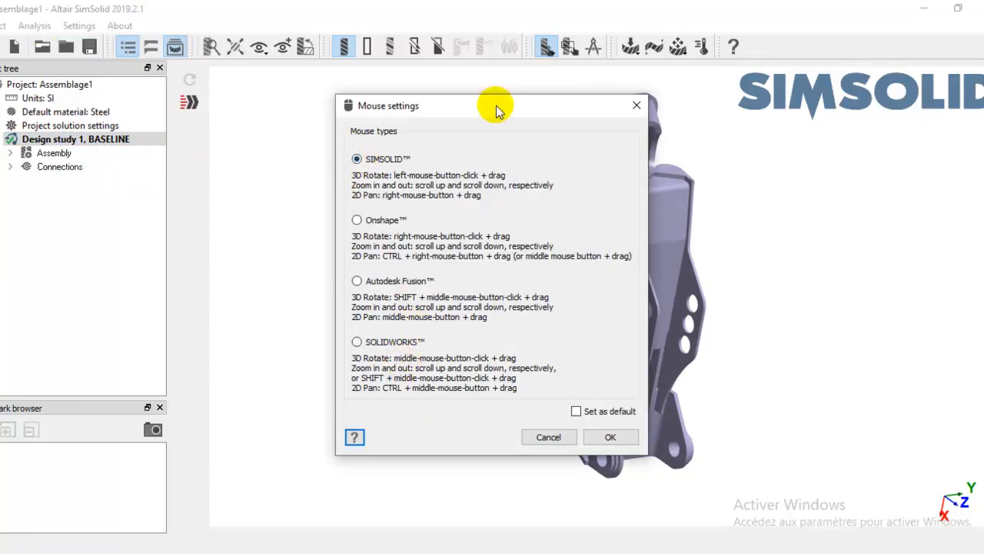
drag(496, 115, 348, 97)
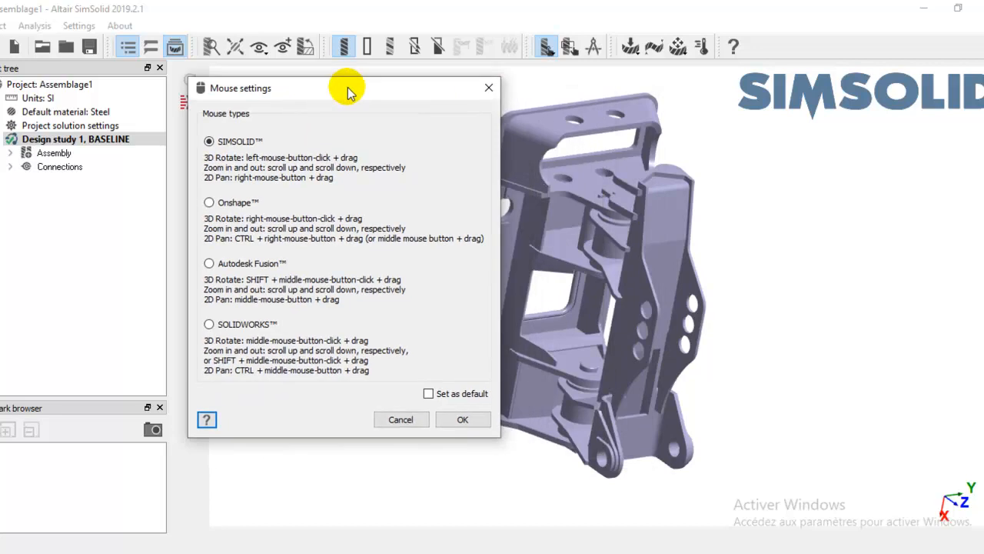
click(463, 420)
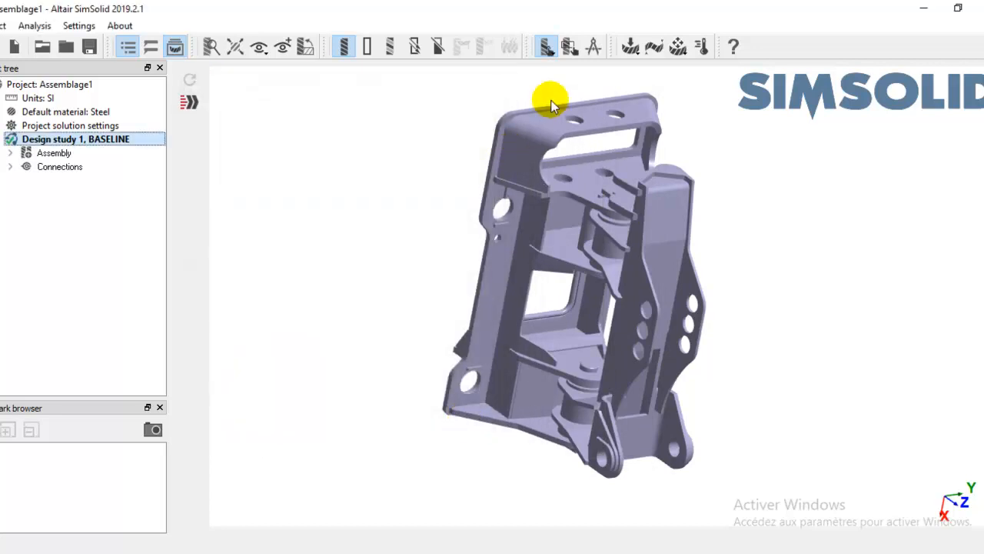
drag(551, 105, 562, 193)
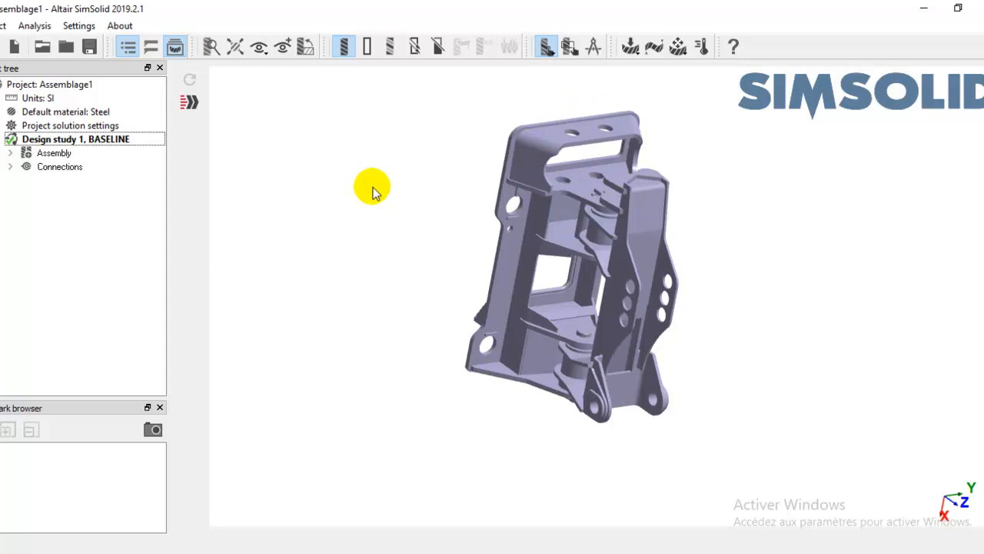
click(631, 48)
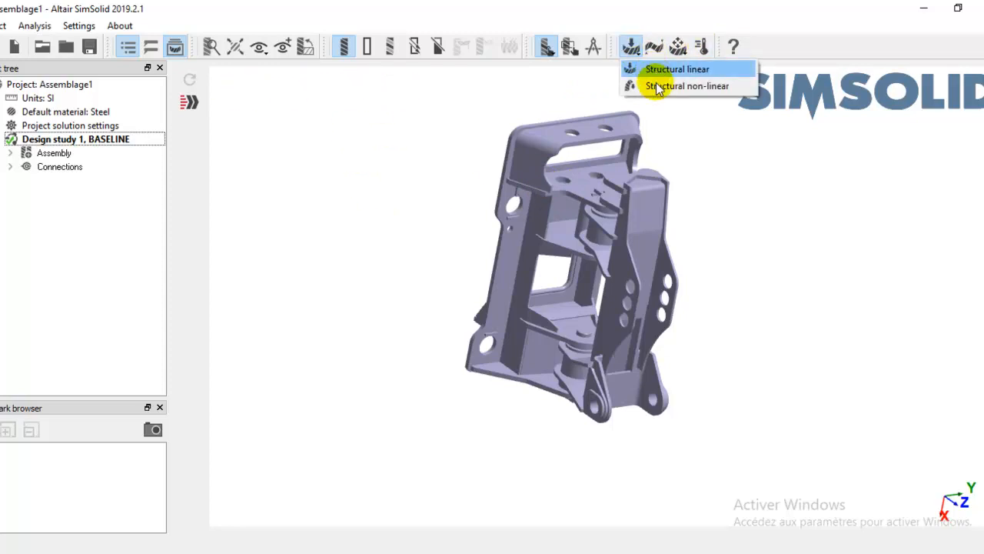
click(655, 48)
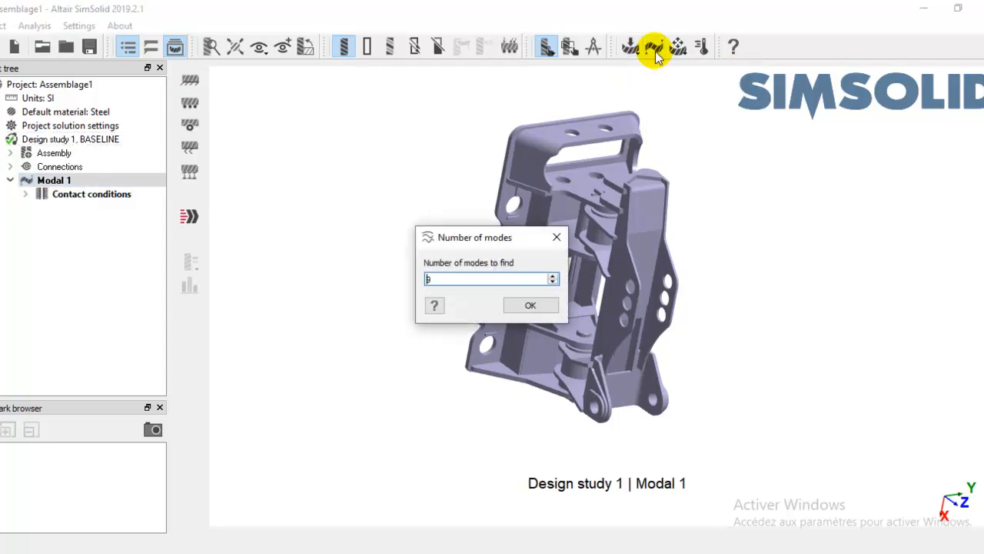
click(557, 237)
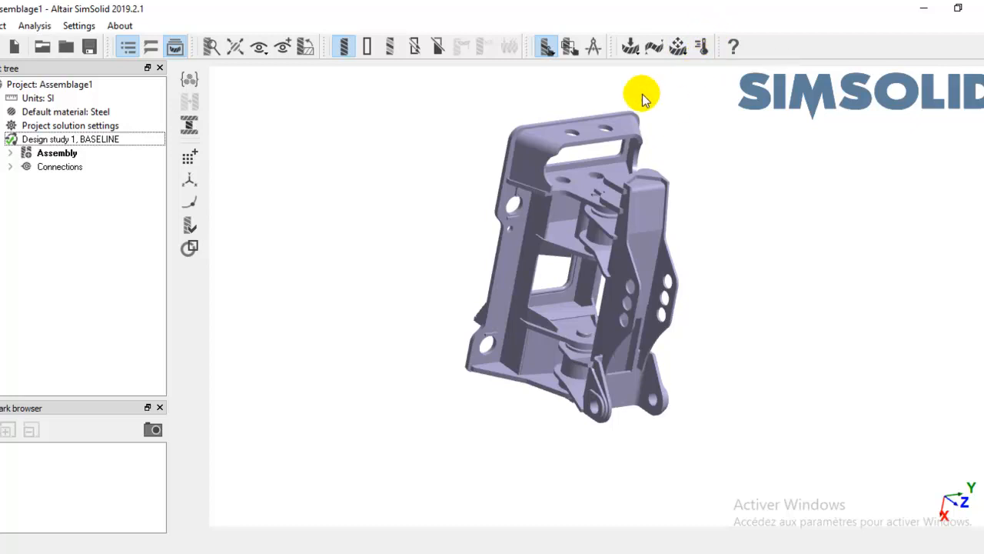
Create a structural linear analysis in Design study 1.
click(631, 48)
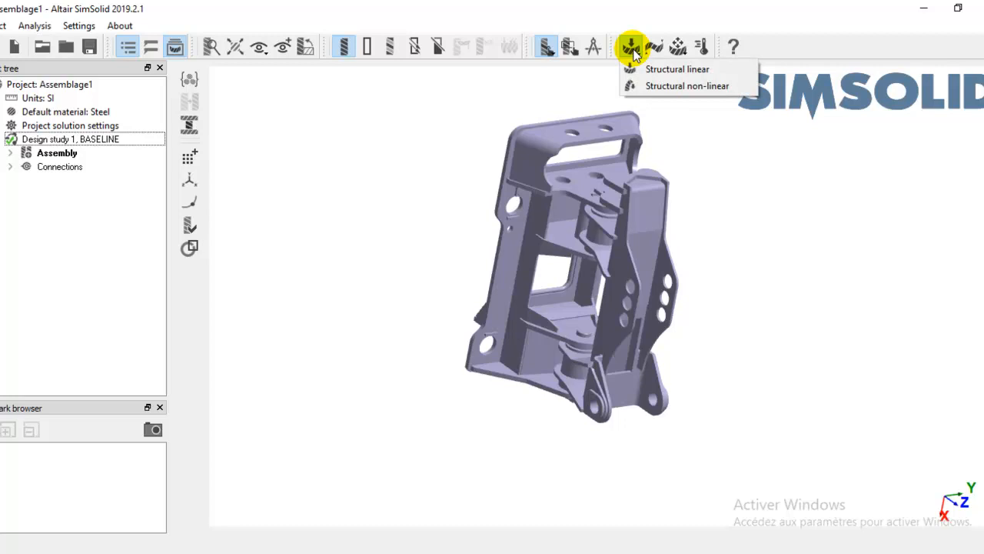
click(679, 68)
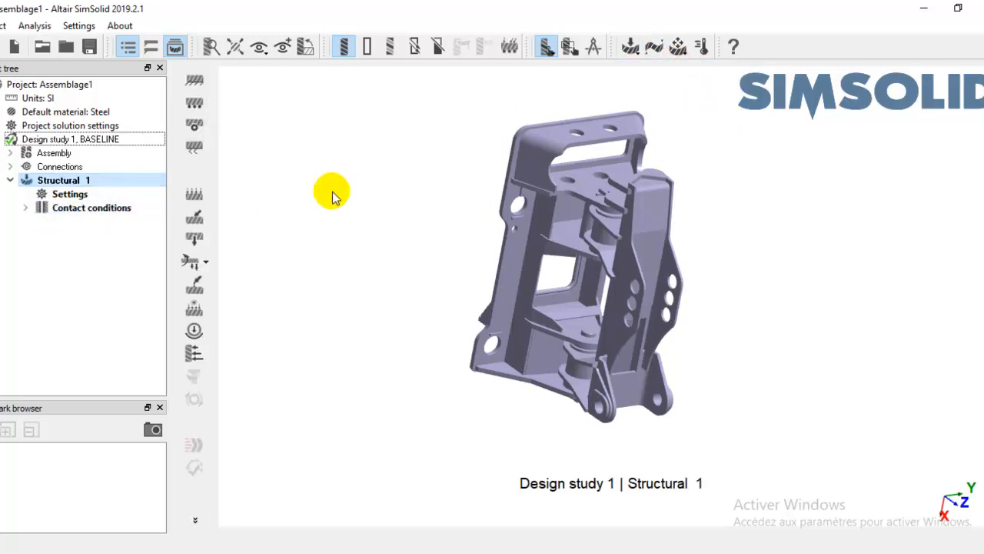
click(563, 95)
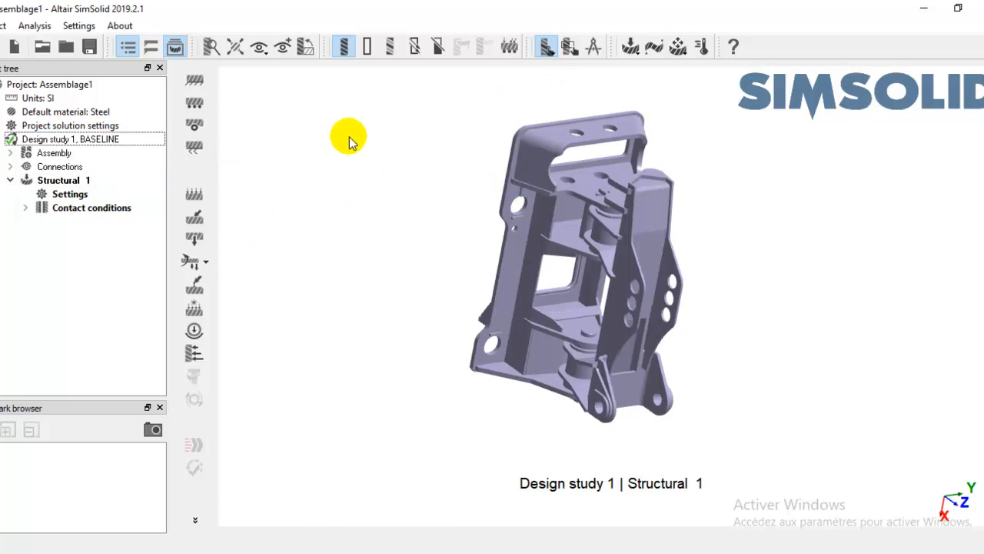
right_drag(483, 183, 540, 247)
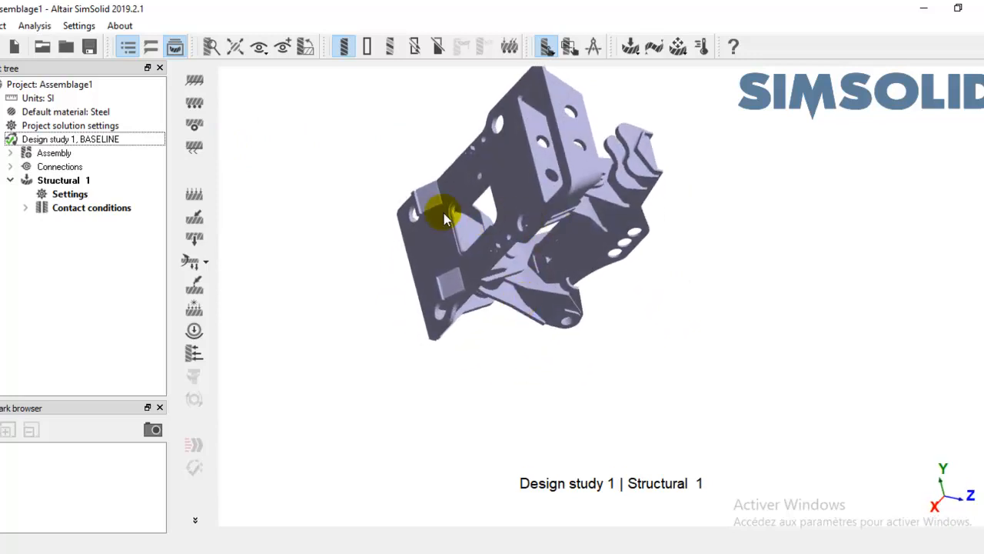
right_drag(556, 168, 629, 255)
mouse_move(570, 297)
right_down()
mouse_move(589, 374)
mouse_move(576, 285)
mouse_move(582, 297)
right_up()
right_drag(565, 194, 448, 222)
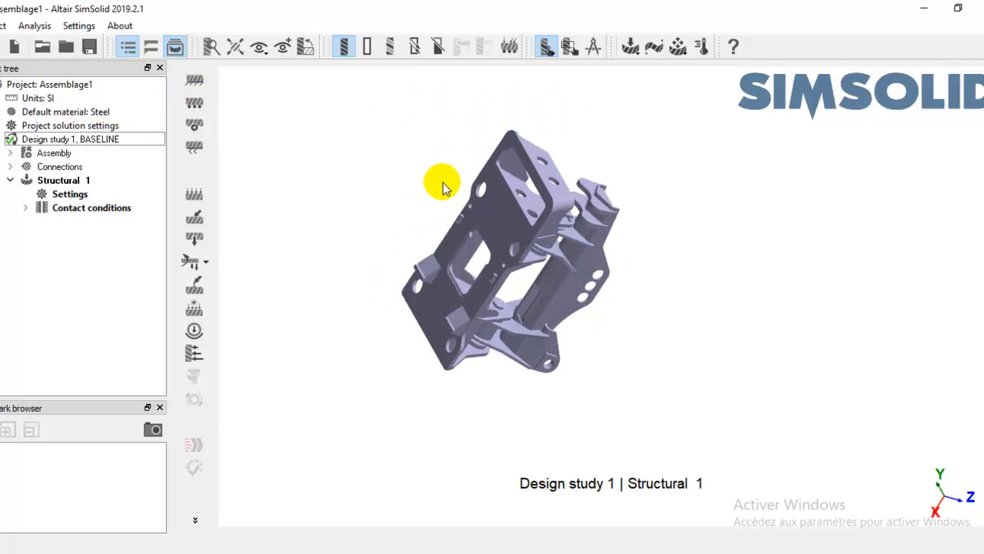
click(194, 80)
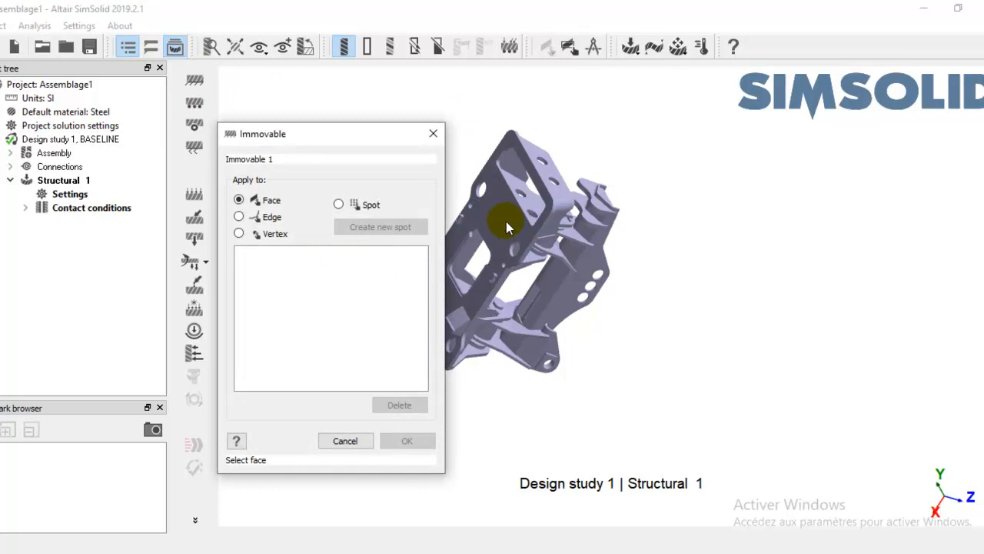
click(509, 224)
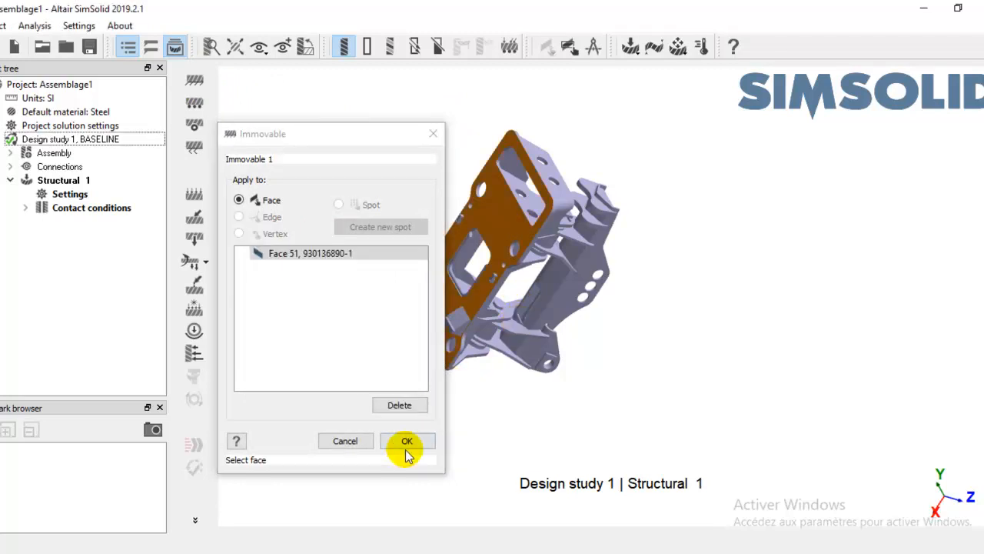
click(409, 406)
click(347, 443)
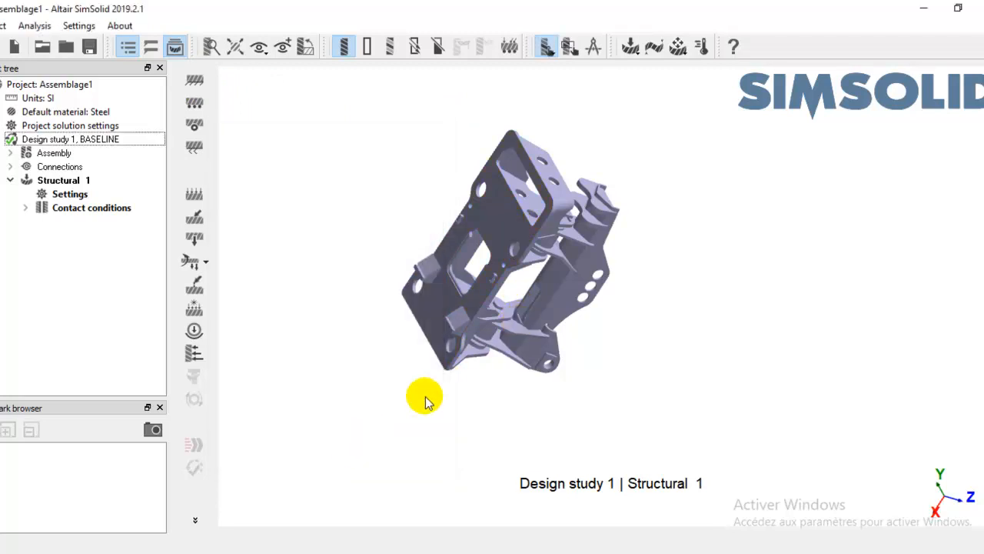
Add a separate hinge support to the cylindrical face of each of the two large upper holes in the frame's mounting plate.
scroll(459, 189, up, 5)
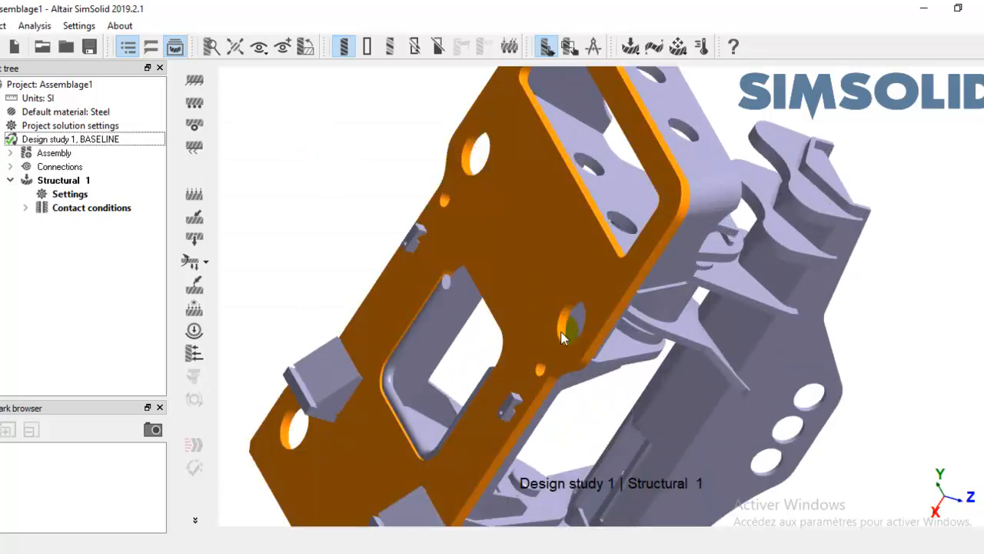
scroll(340, 198, up, 3)
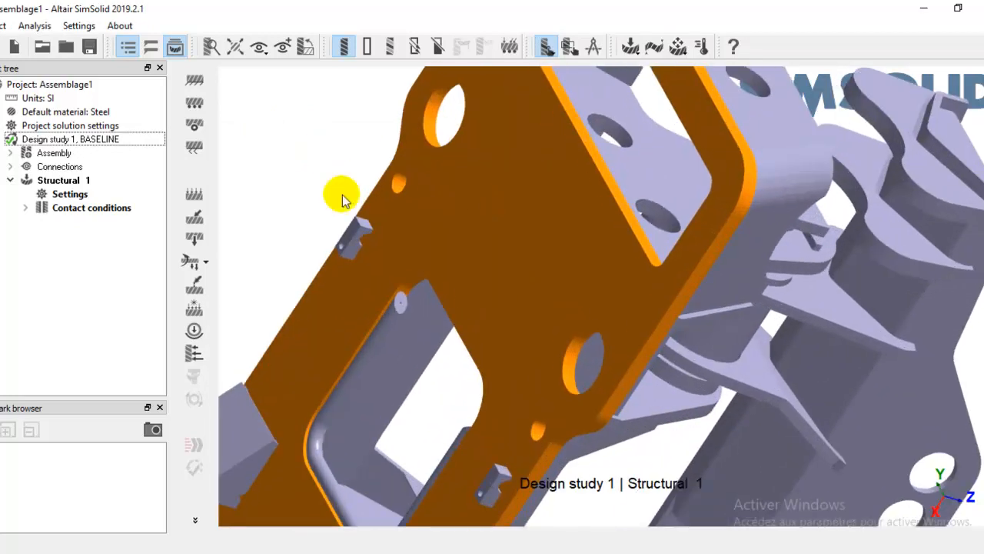
click(193, 128)
click(432, 110)
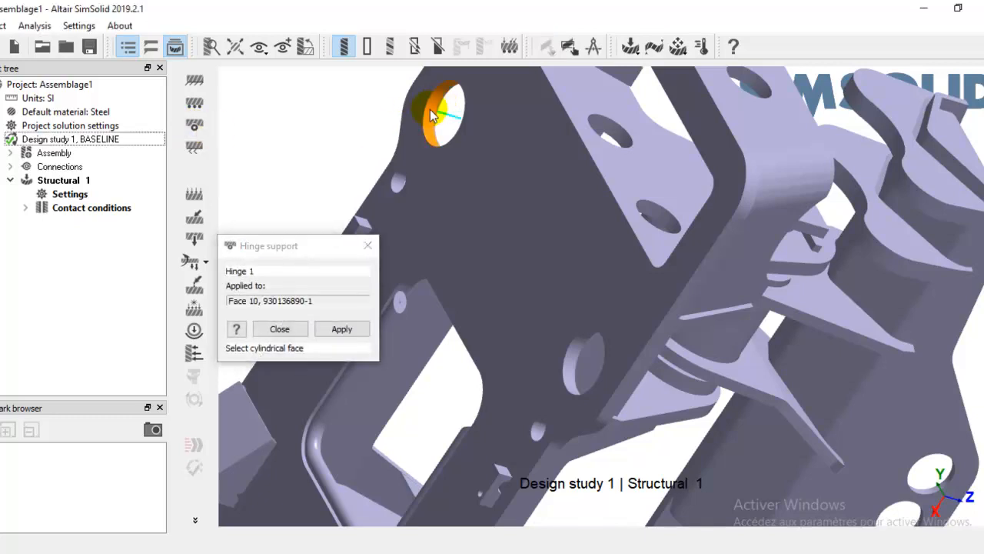
click(343, 329)
click(343, 332)
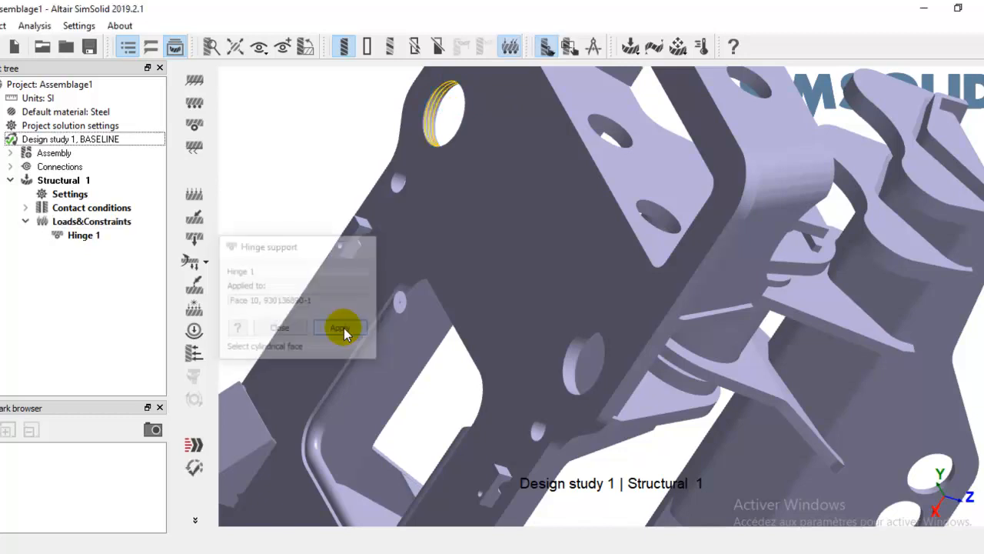
click(195, 125)
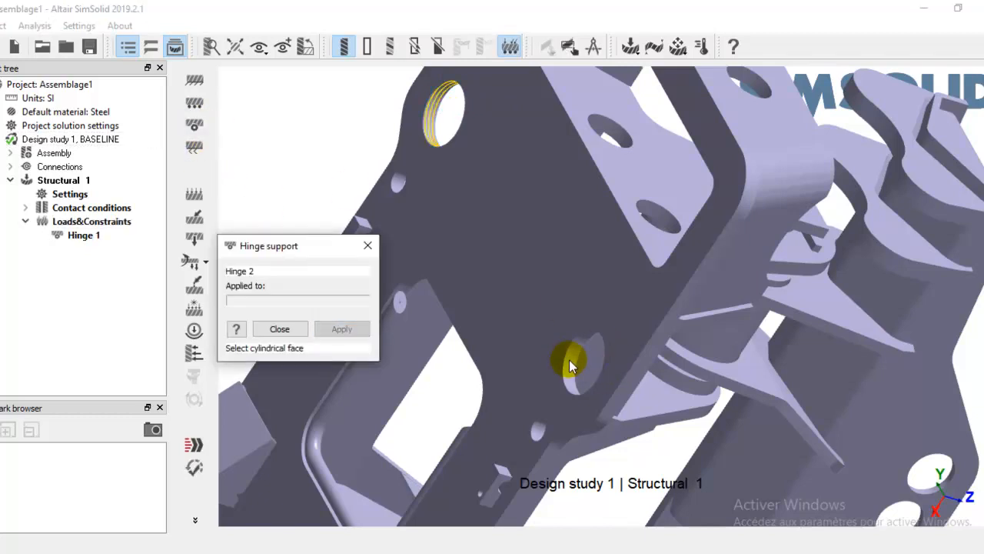
click(570, 366)
click(342, 329)
Add a third hinge support to the cylindrical face of the mounting plate's lower corner hole nearest the clevis lugs.
click(195, 125)
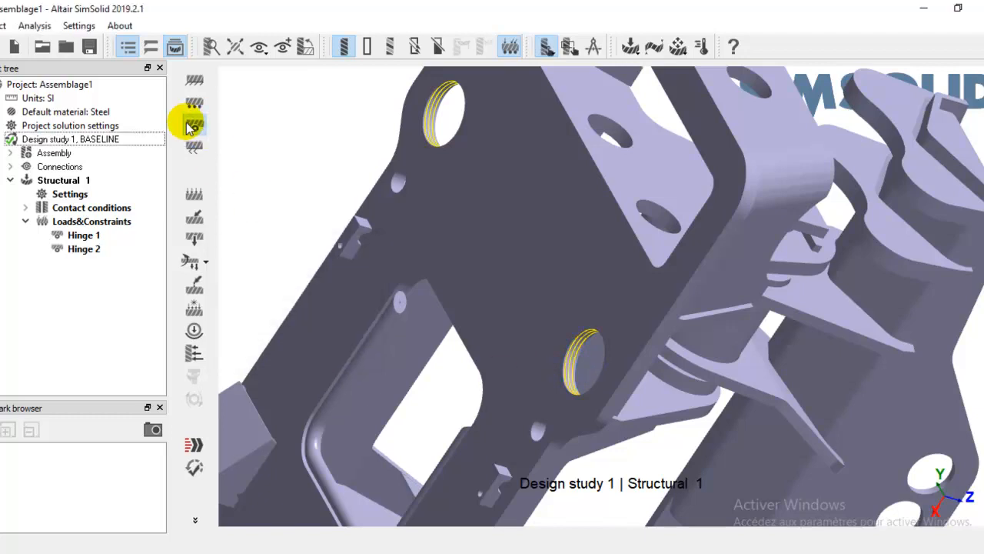
scroll(472, 386, down, 3)
scroll(549, 355, down, 2)
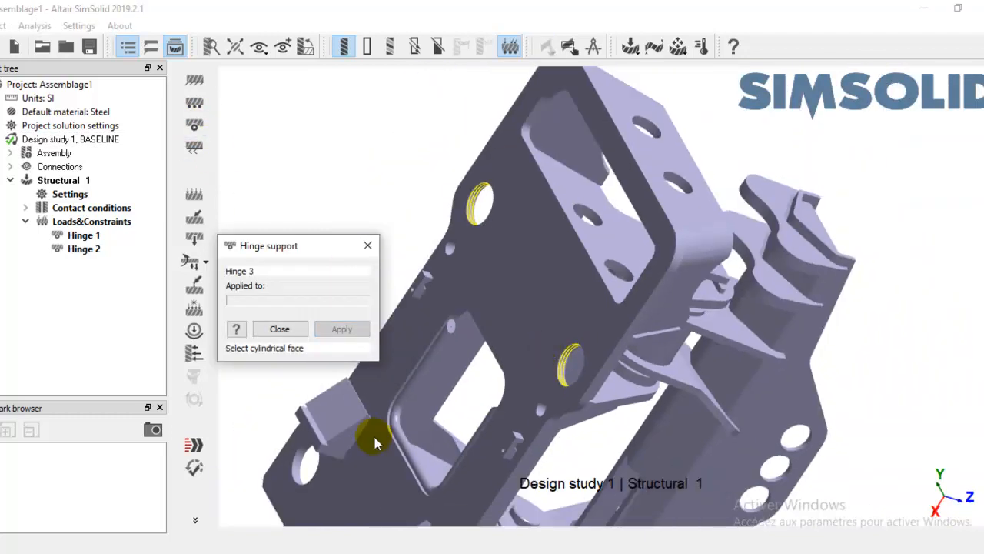
scroll(372, 441, up, 2)
click(287, 467)
scroll(534, 415, down, 5)
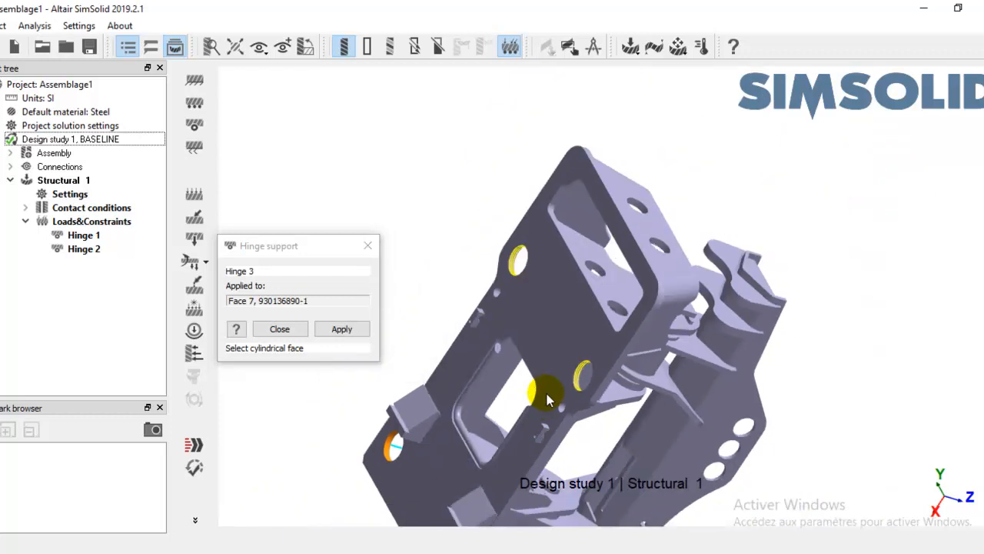
scroll(502, 370, up, 5)
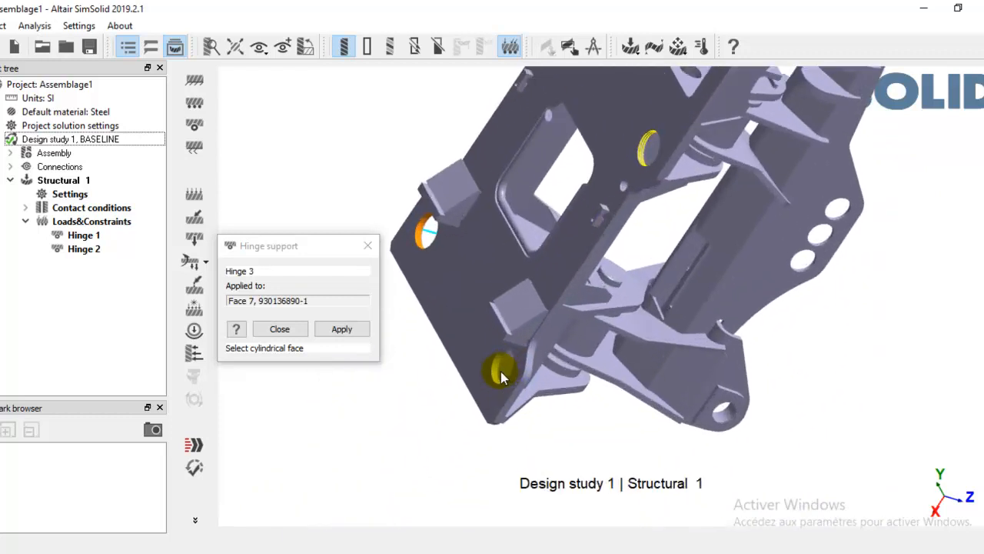
click(496, 368)
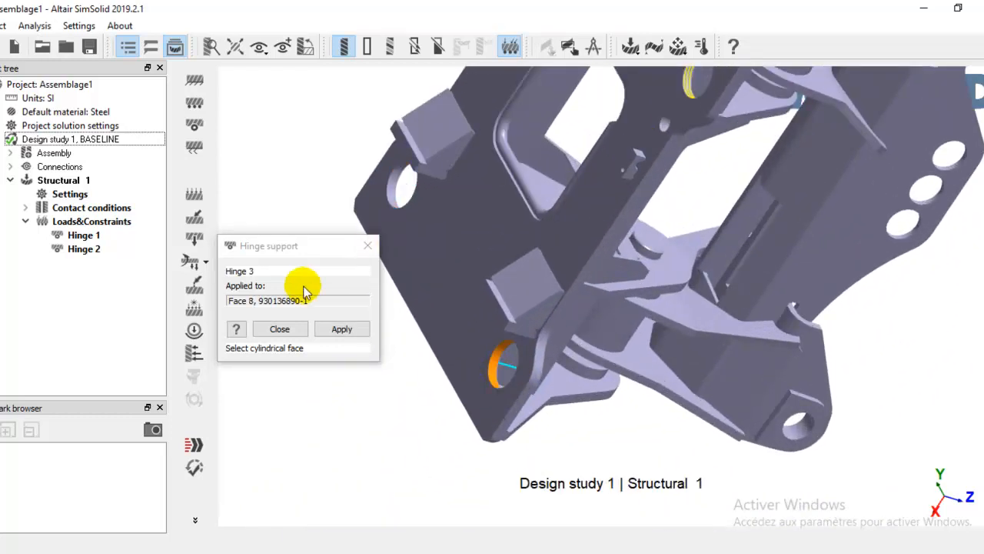
click(342, 329)
Check which holes the three hinge supports cover, and add a fourth hinge support to the remaining lower corner hole of the plate.
click(77, 263)
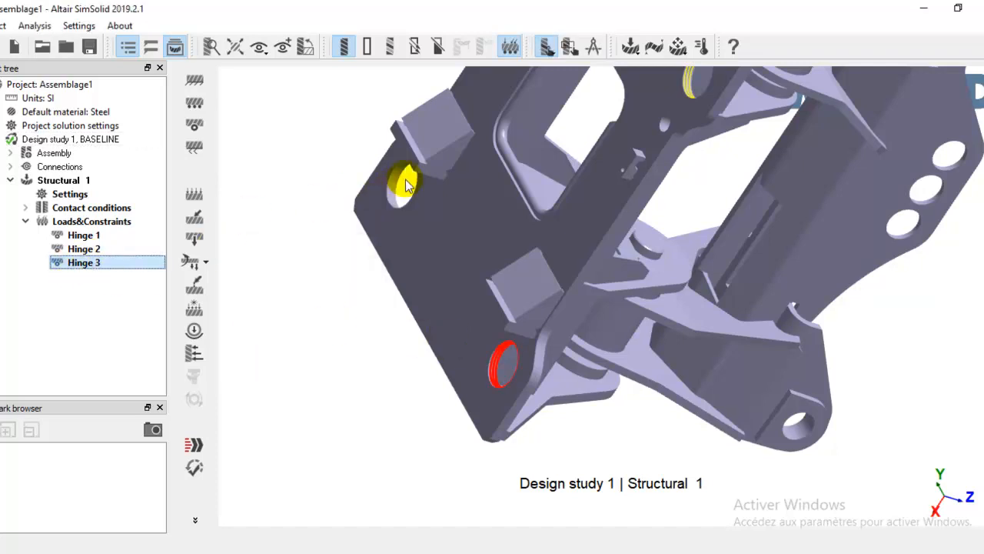
scroll(392, 271, down, 3)
click(87, 236)
scroll(496, 201, down, 2)
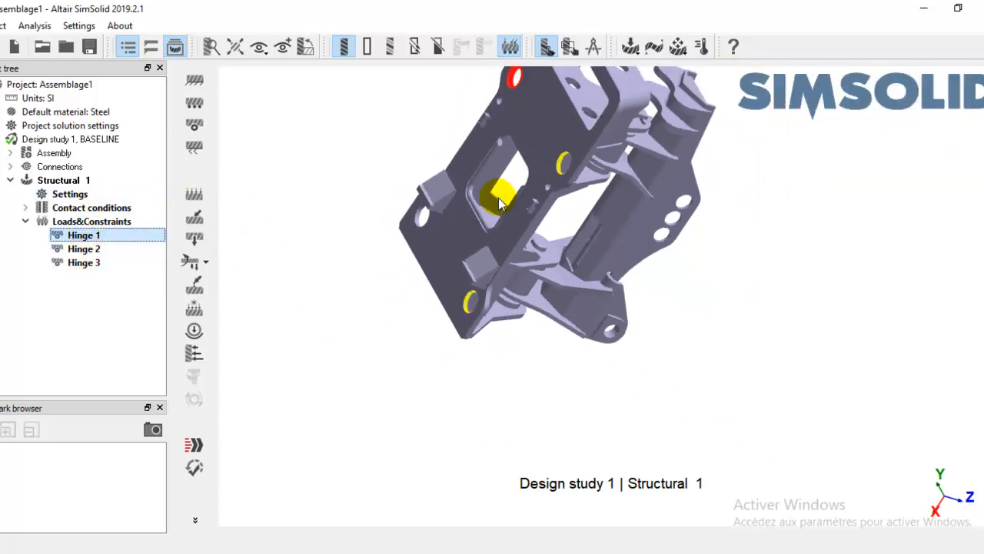
click(97, 248)
click(80, 262)
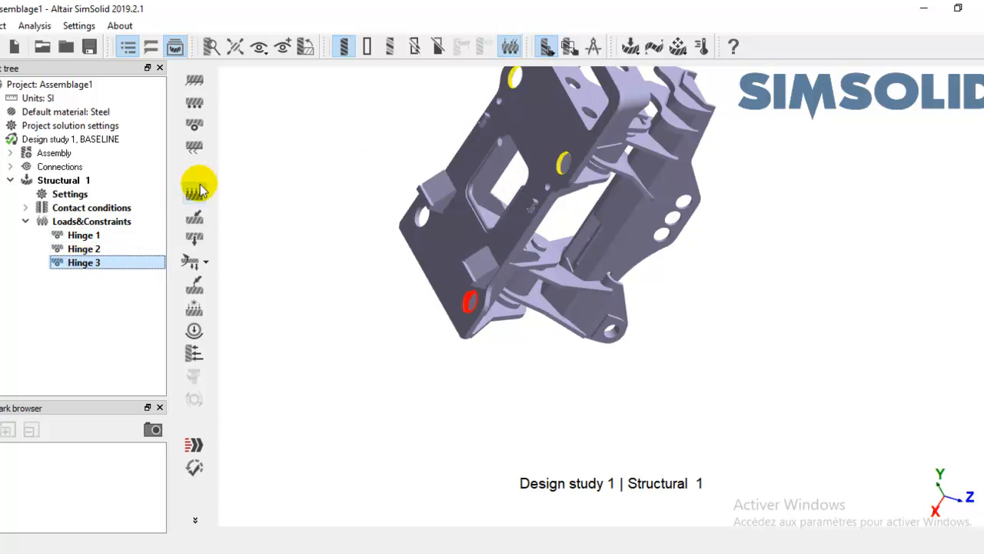
click(194, 124)
scroll(399, 227, up, 2)
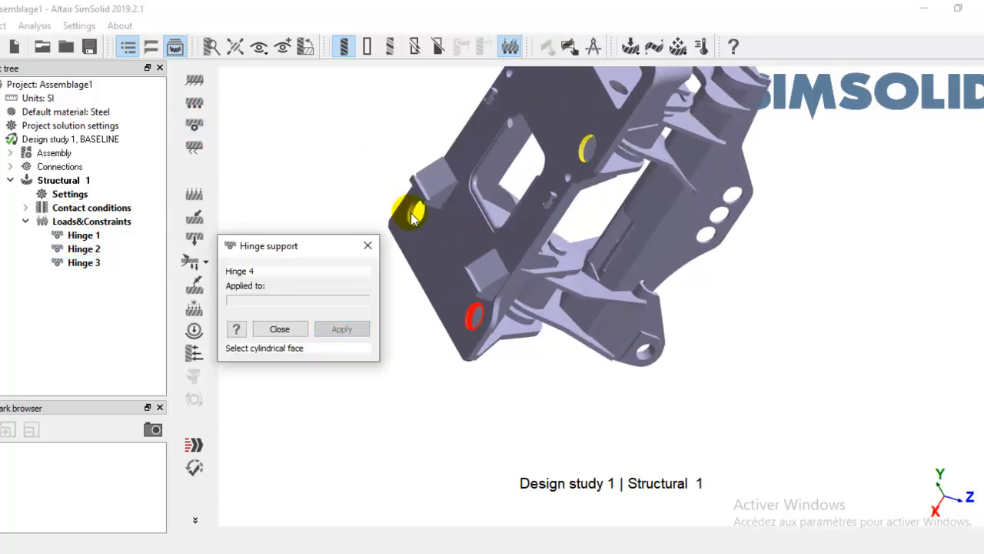
click(412, 218)
click(344, 329)
Start a load/displacement applied to faces and select the cylindrical inner faces of both lower lug holes, including every stacked plate.
drag(615, 341, 622, 189)
scroll(621, 188, up, 2)
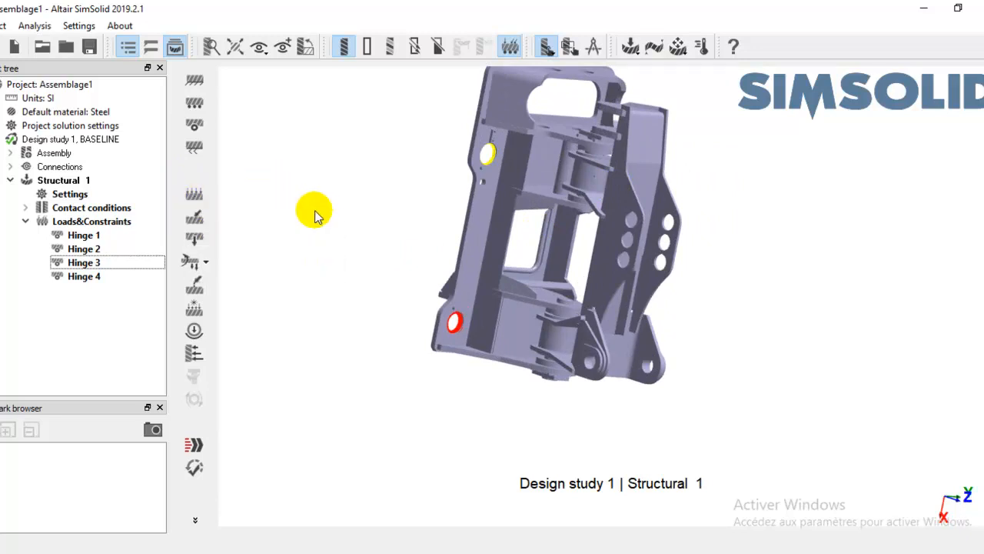
click(198, 218)
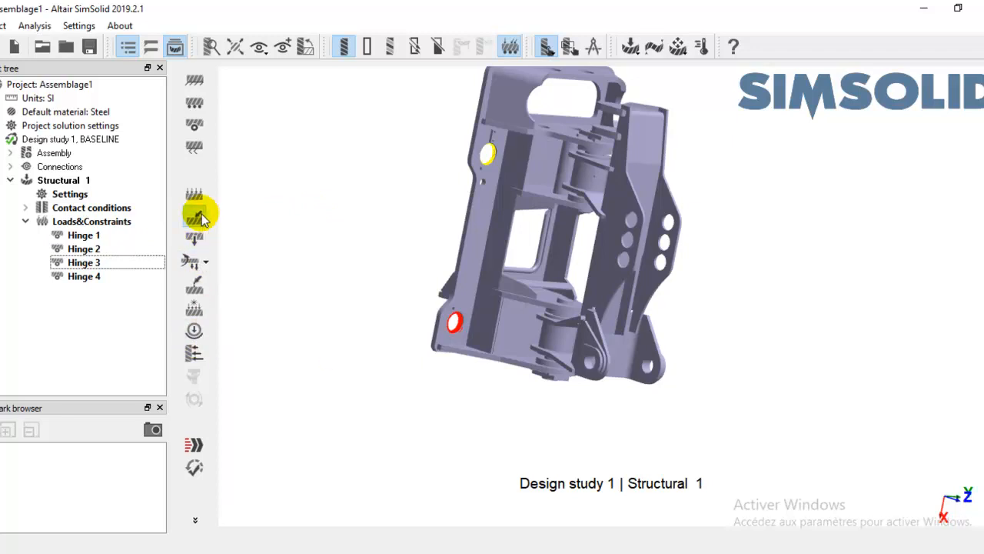
scroll(582, 373, up, 6)
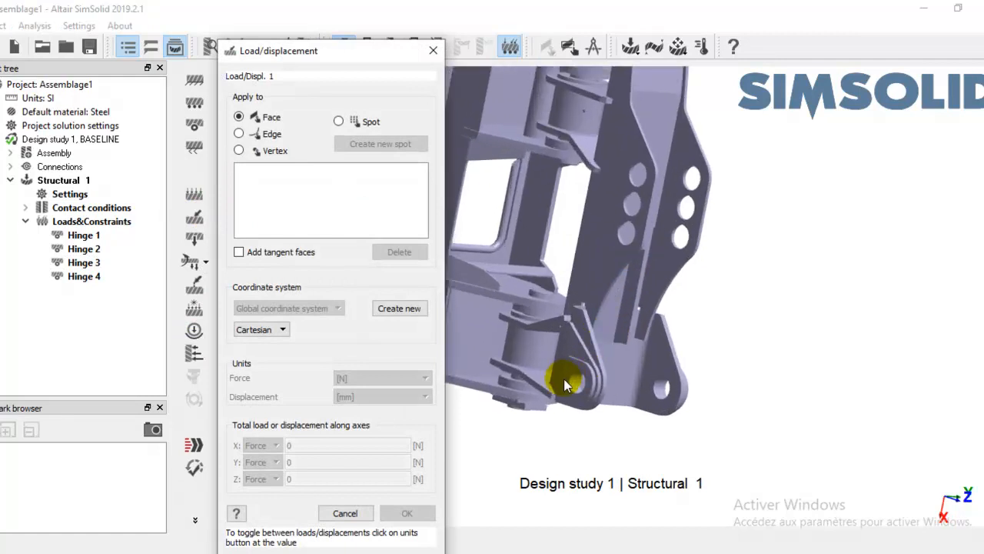
scroll(584, 385, up, 4)
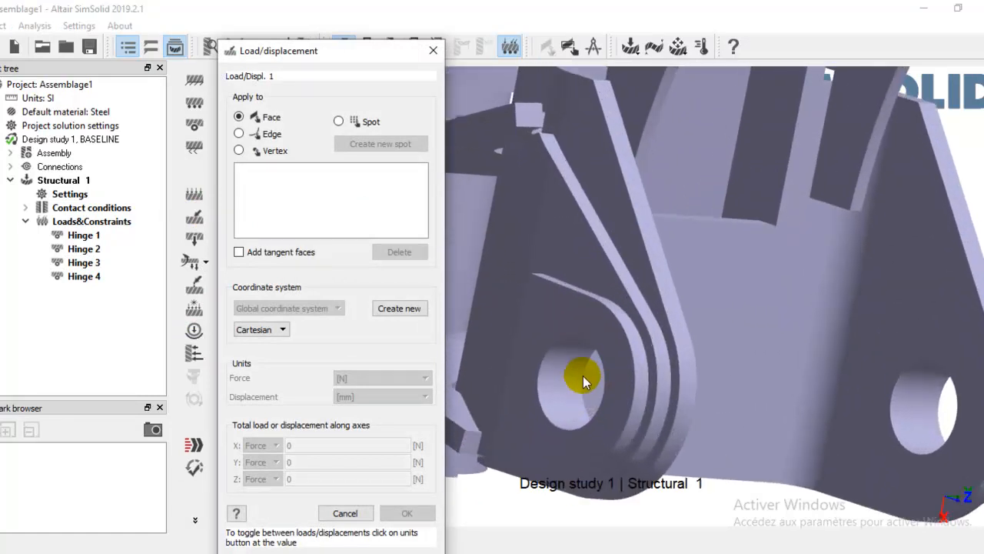
click(579, 390)
click(554, 400)
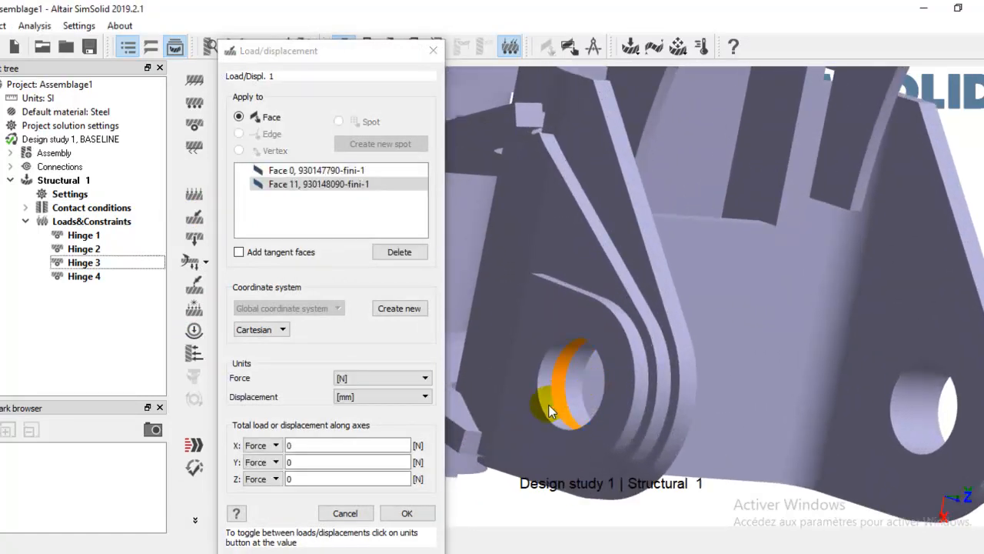
click(548, 404)
click(929, 418)
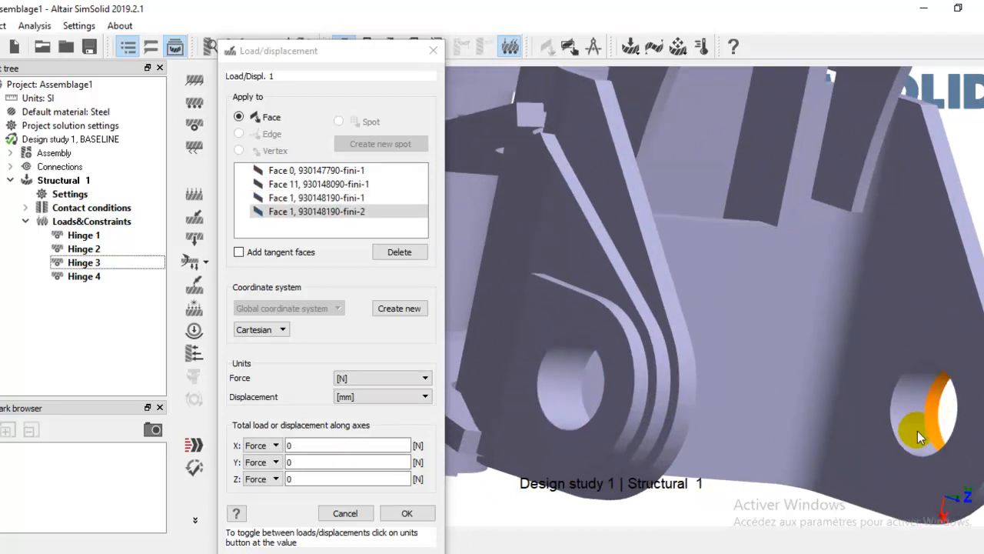
click(912, 428)
click(898, 429)
Add the cylindrical faces of the lowest of the three aligned holes in both side plates to the load's face selection.
drag(898, 429, 790, 286)
scroll(790, 287, up, 3)
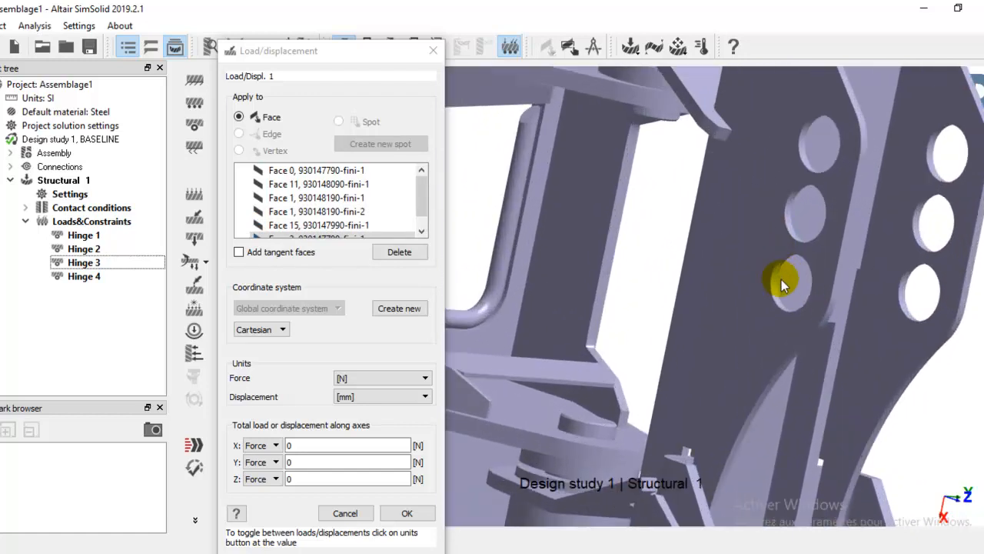
drag(776, 137, 806, 230)
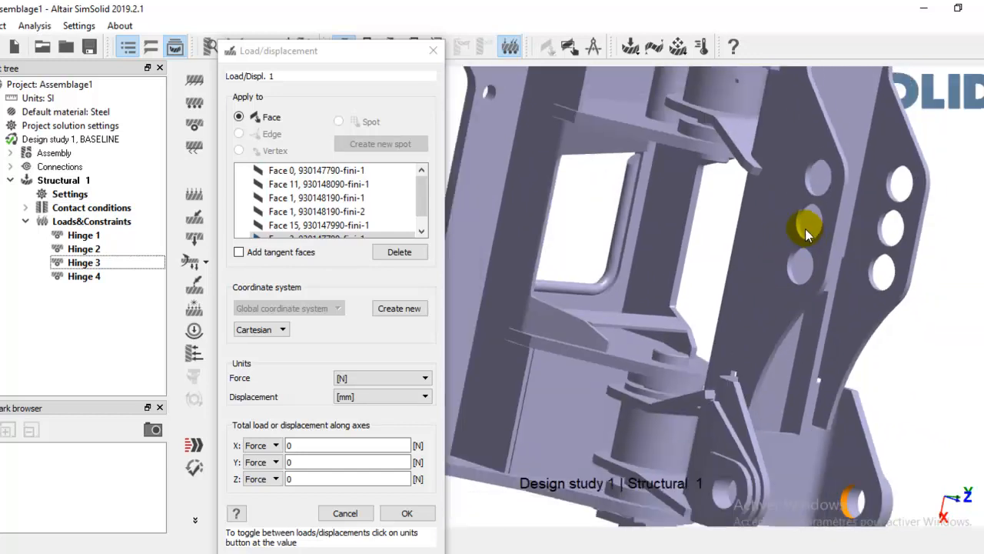
scroll(807, 223, down, 5)
drag(885, 198, 871, 321)
scroll(774, 336, up, 2)
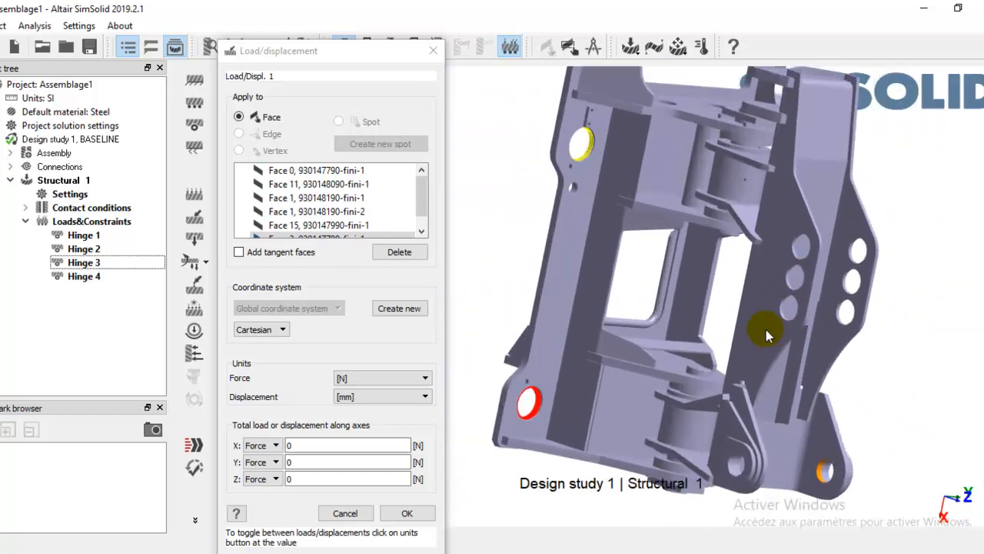
scroll(799, 304, up, 4)
scroll(792, 308, up, 4)
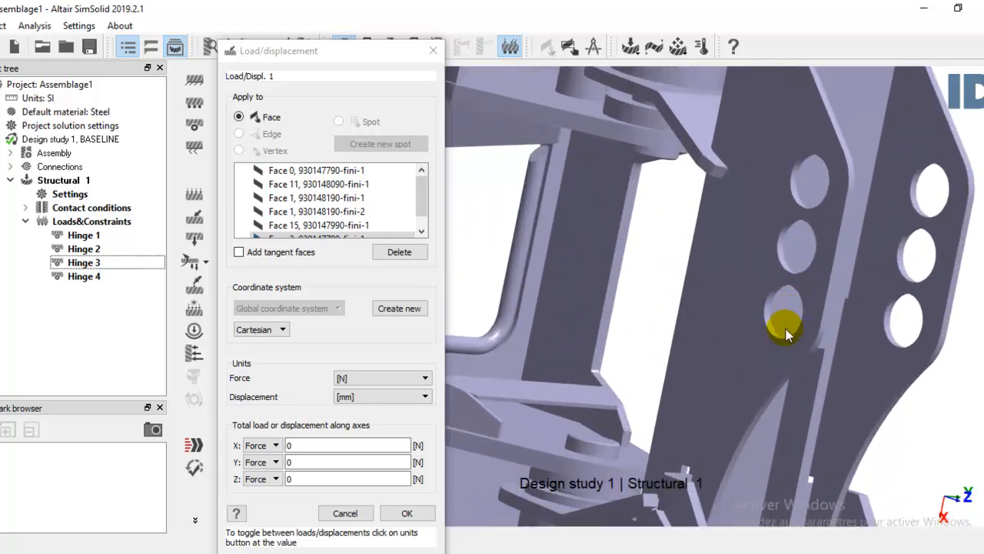
scroll(792, 311, down, 5)
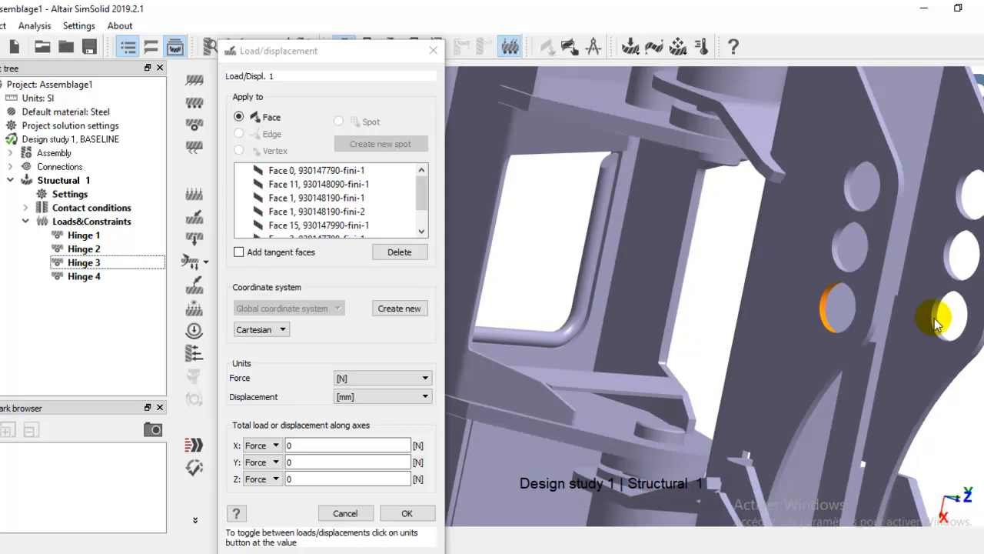
scroll(932, 340, down, 6)
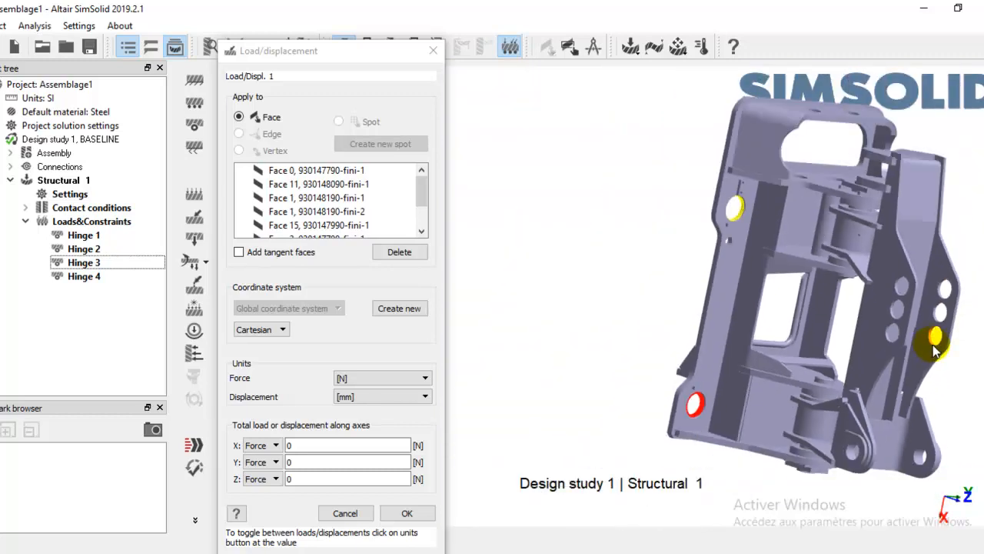
right_drag(973, 388, 859, 314)
Set the load's X force to 1000 with newtons as the force unit, and create the load.
drag(303, 46, 296, 17)
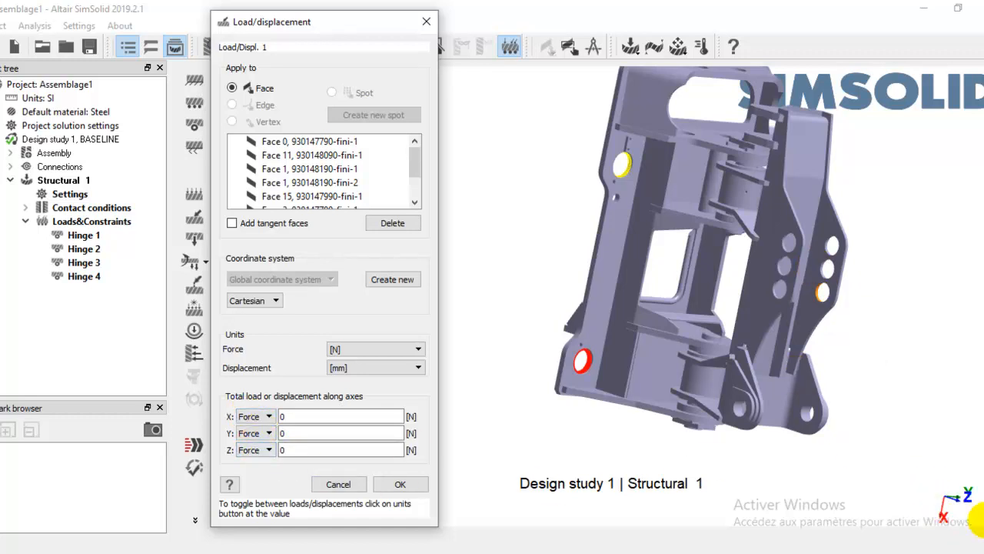
double_click(282, 416)
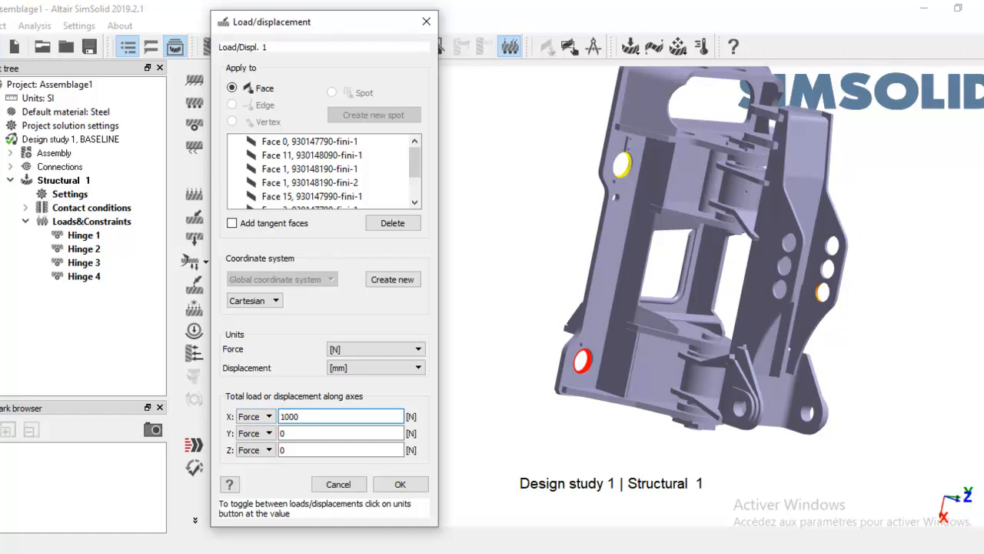
click(413, 347)
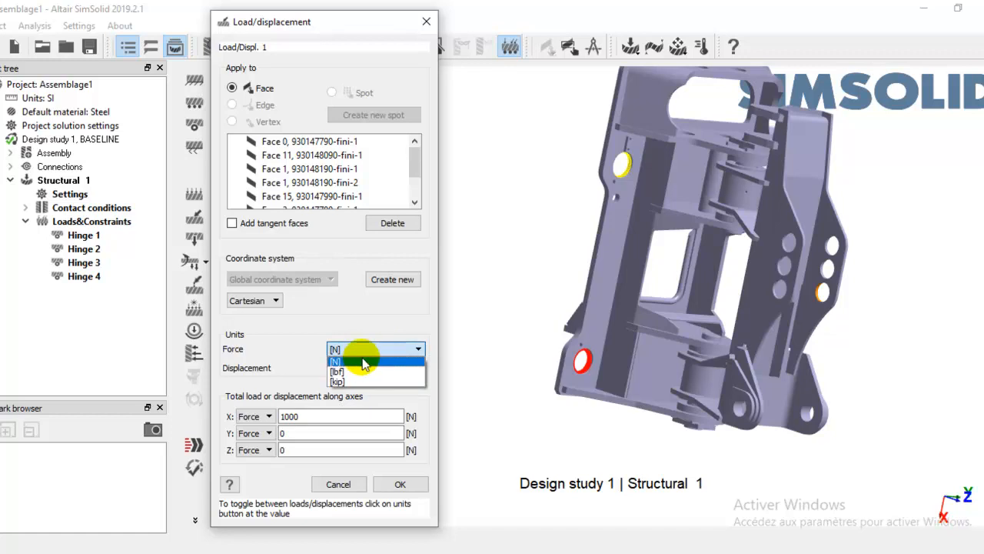
click(366, 359)
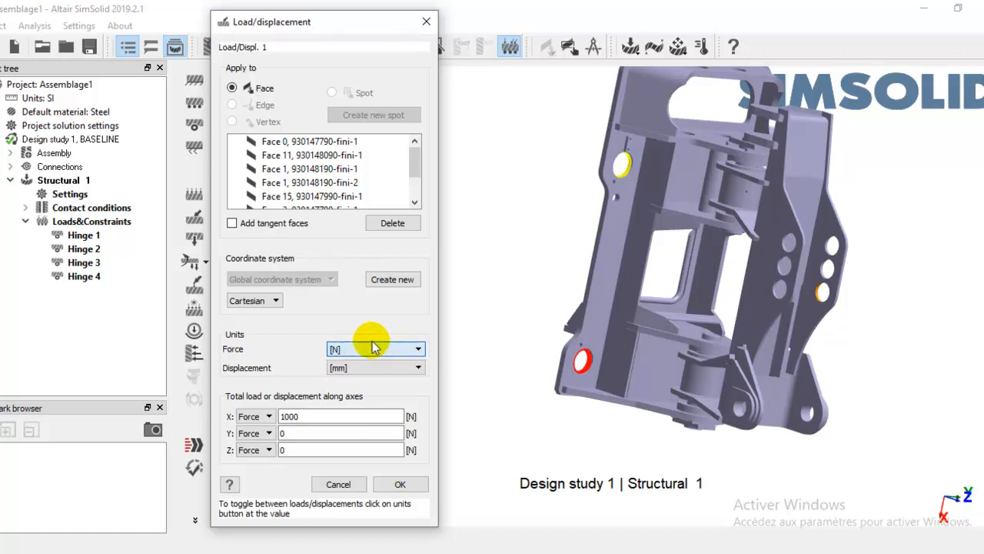
click(400, 486)
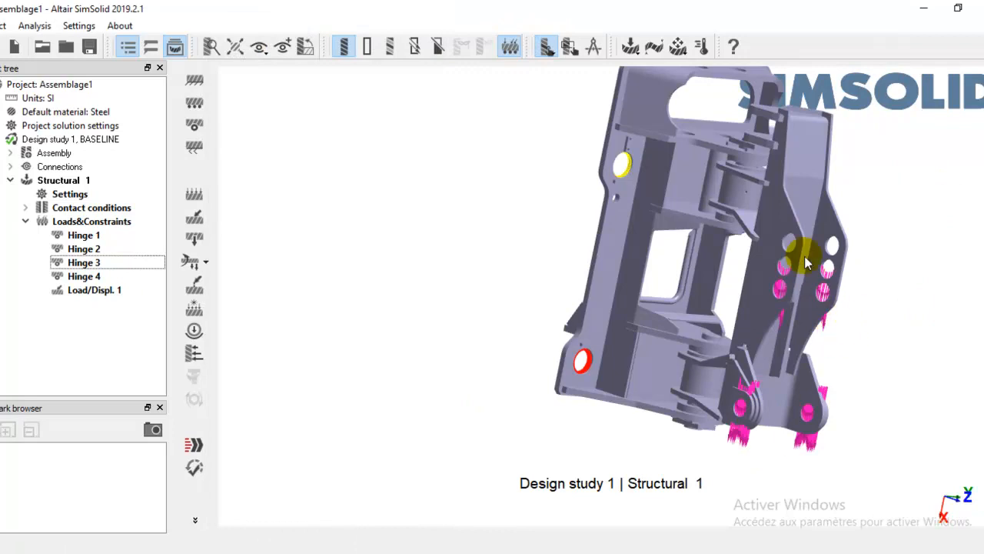
Edit the load to reverse its direction by setting the X force to -1000 N, and inspect the arrows.
right_click(80, 297)
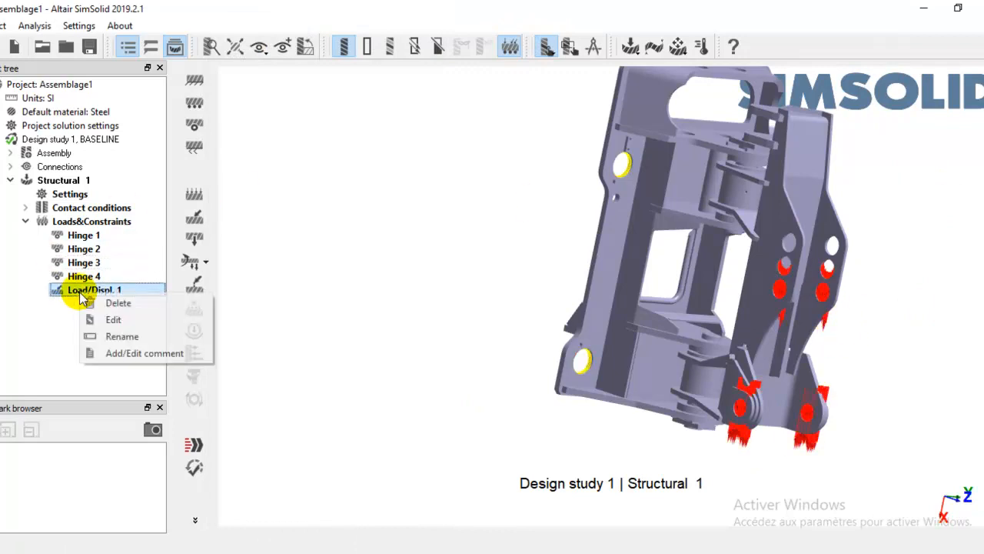
click(122, 327)
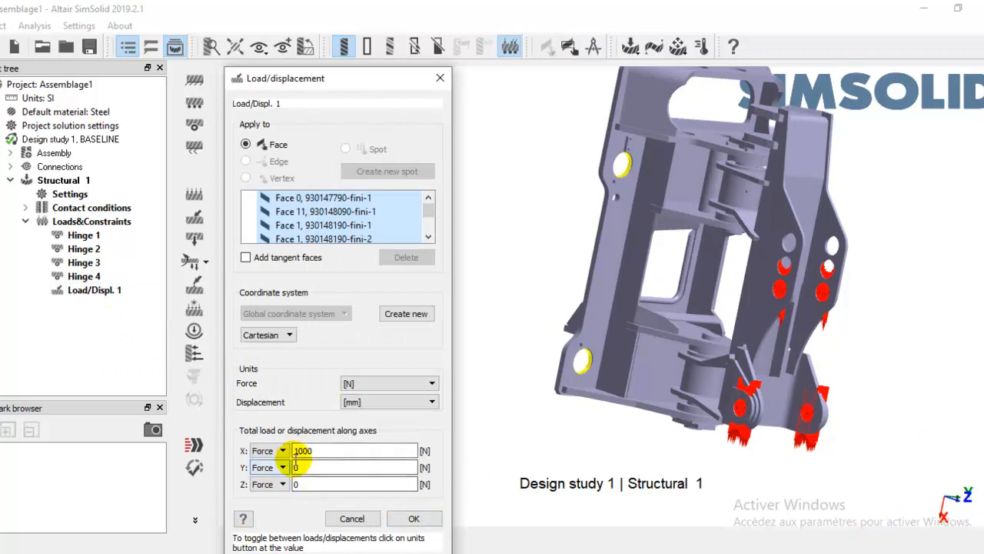
click(297, 450)
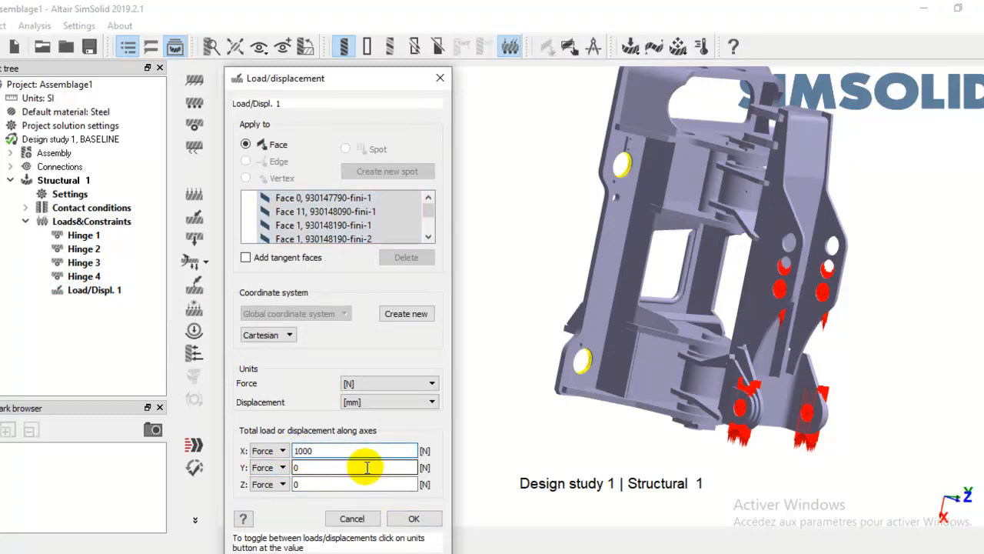
text(-)
click(416, 519)
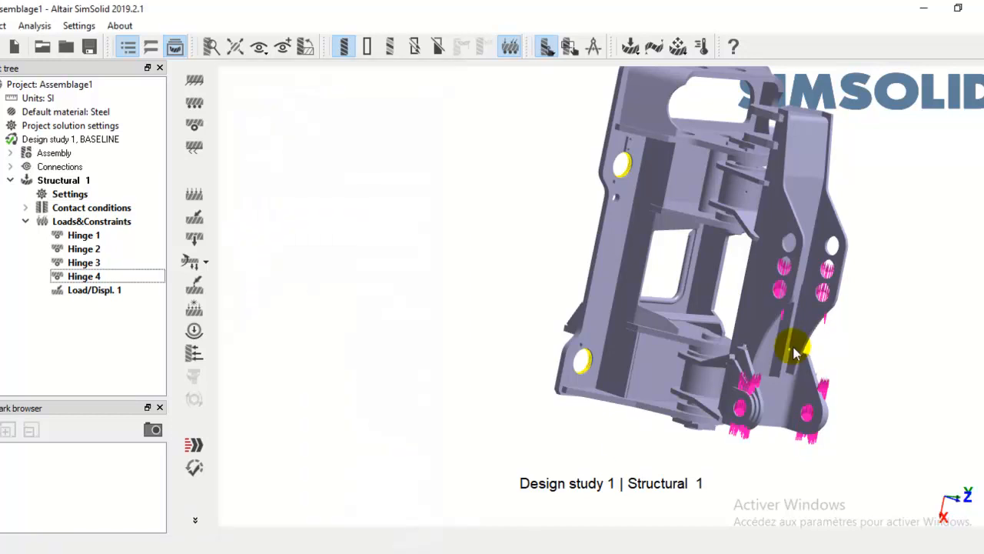
scroll(769, 402, up, 2)
scroll(769, 401, up, 1)
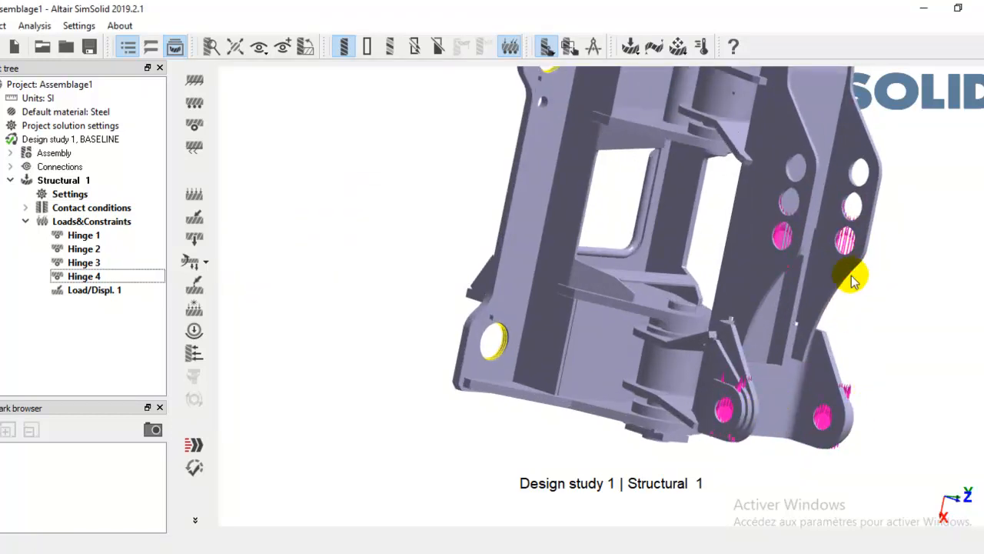
Edit the load again and set its X force back to a positive 1000 N.
click(98, 292)
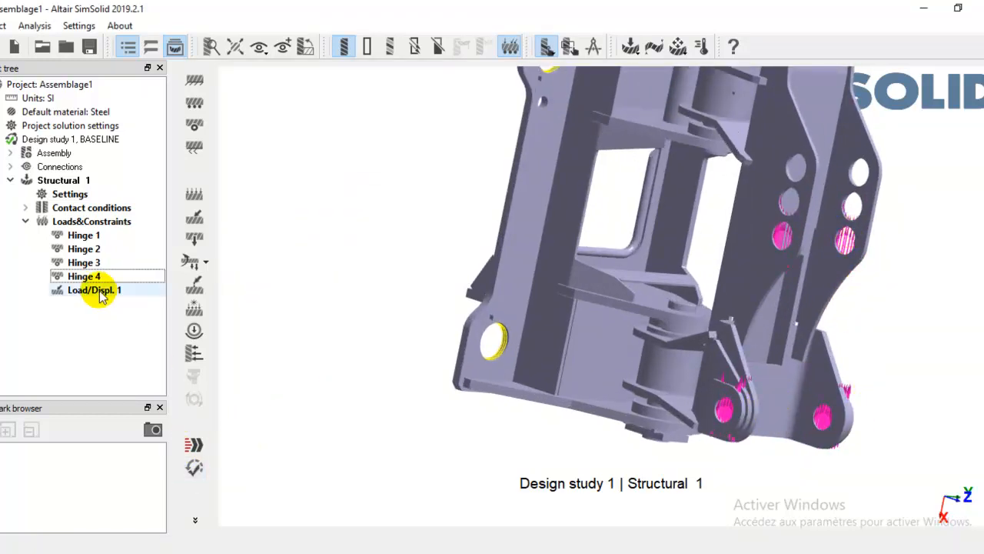
right_click(99, 291)
click(148, 317)
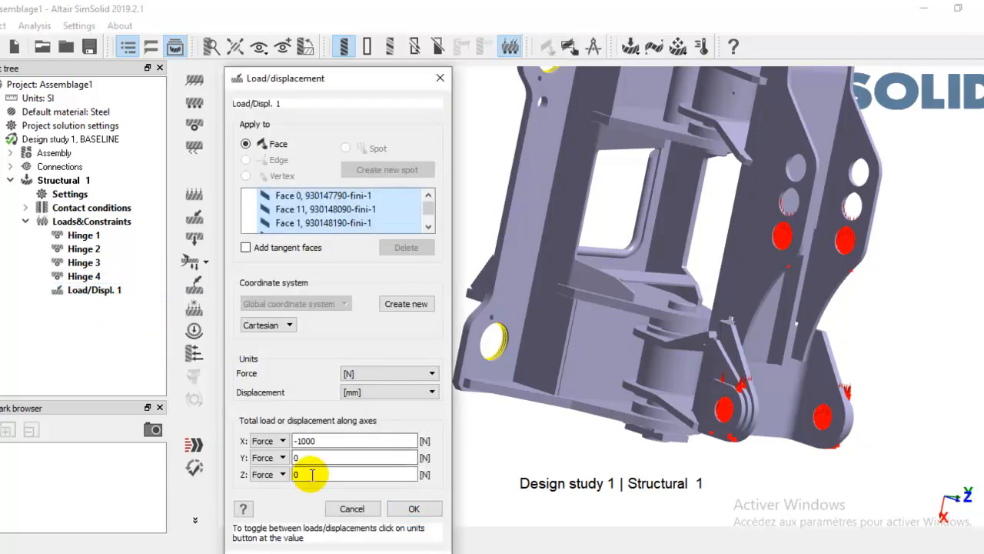
click(303, 439)
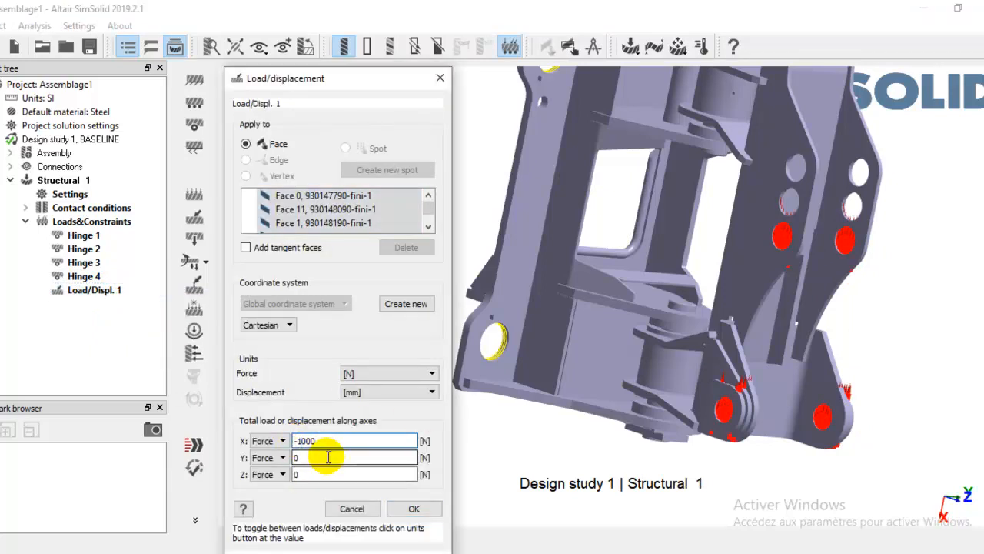
click(423, 508)
Run the structural analysis, assigning the default material to all parts that have none.
scroll(866, 250, down, 3)
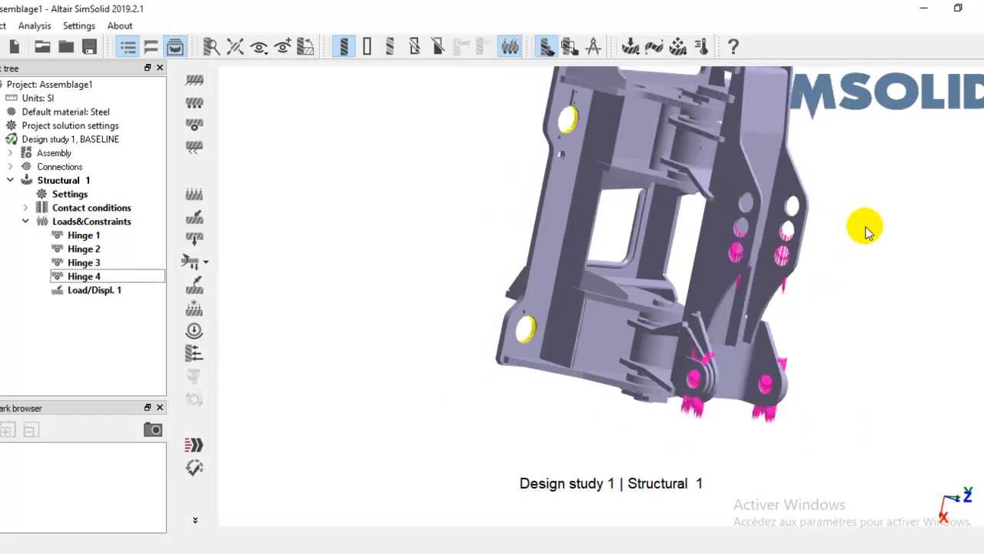
right_drag(847, 204, 818, 272)
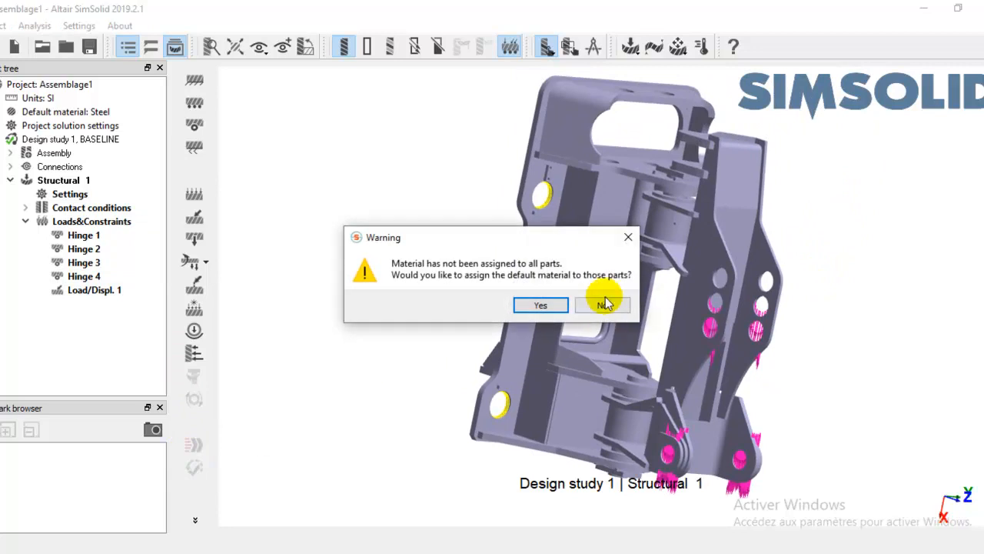
drag(490, 252, 352, 176)
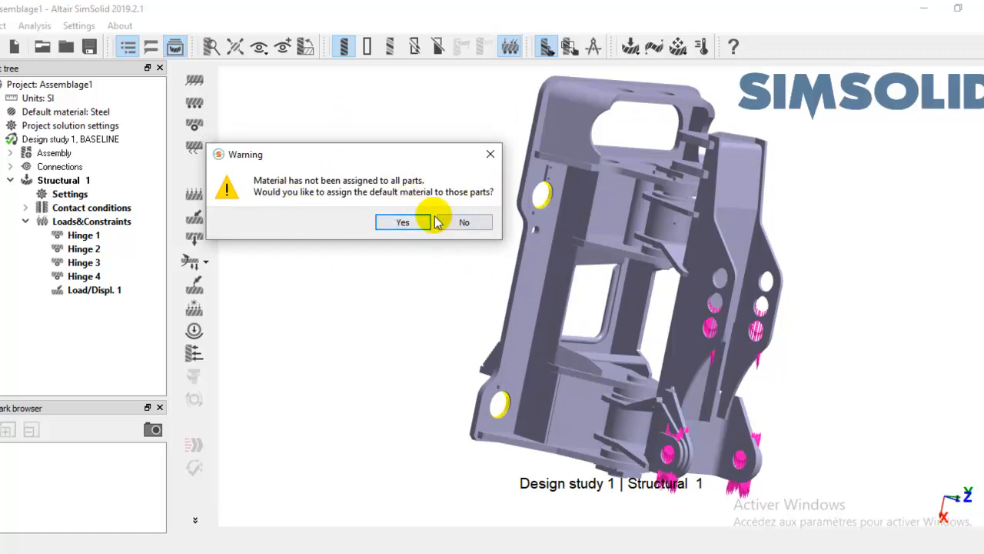
drag(336, 158, 336, 189)
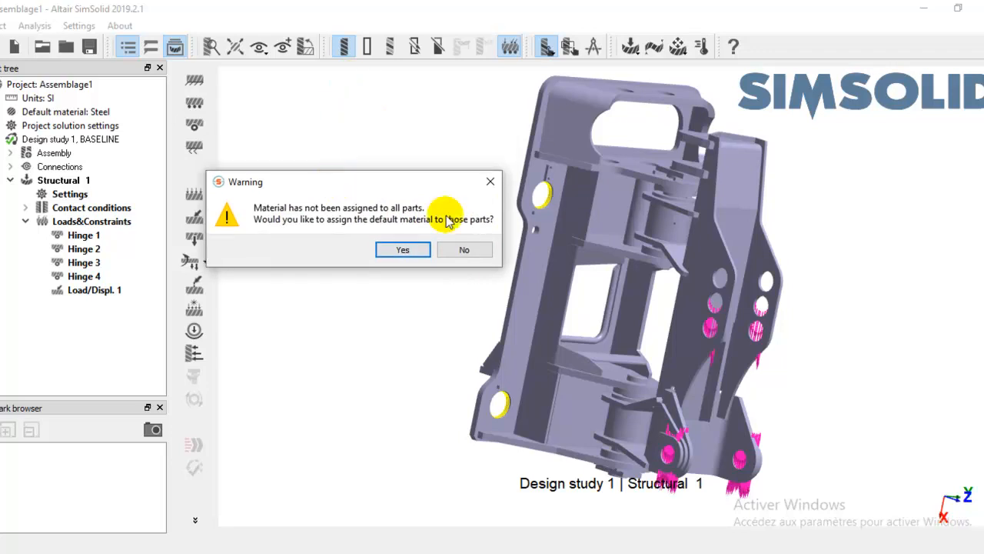
click(403, 249)
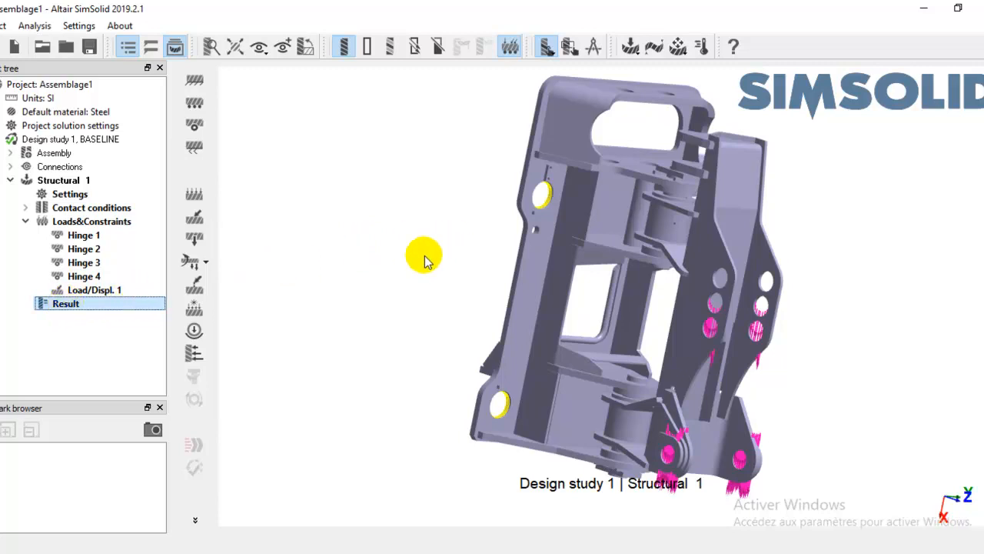
Display the Displacement Magnitude result plot on the assembly.
click(196, 523)
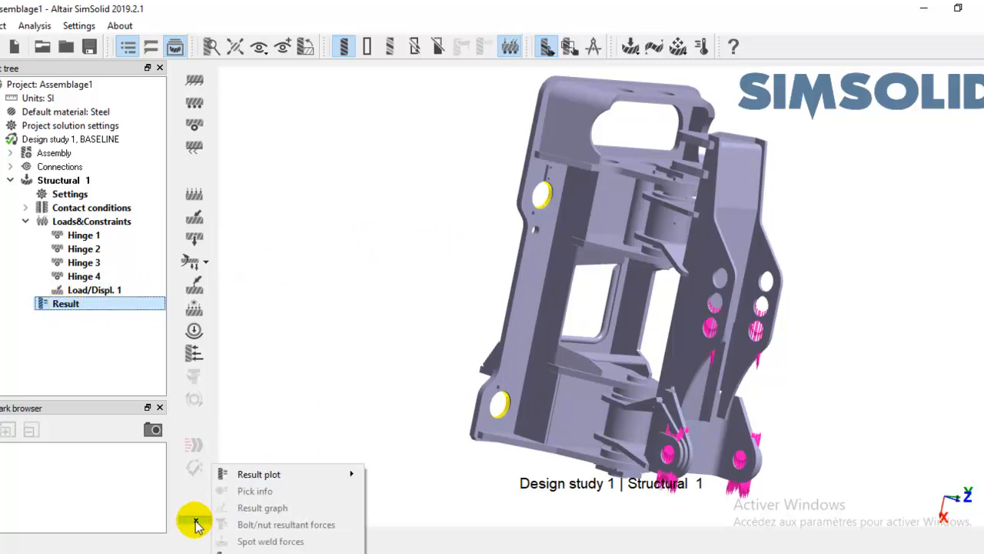
mouse_move(281, 477)
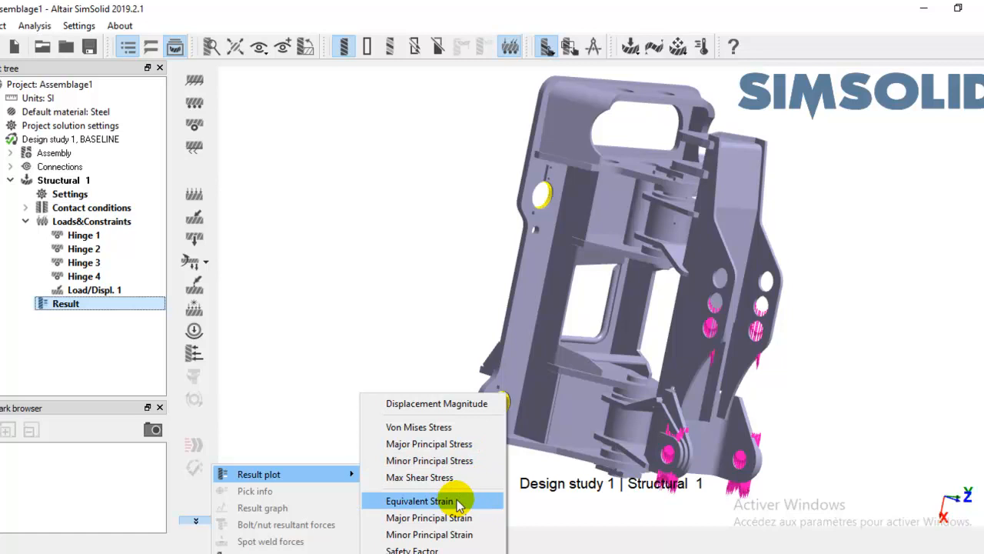
click(471, 409)
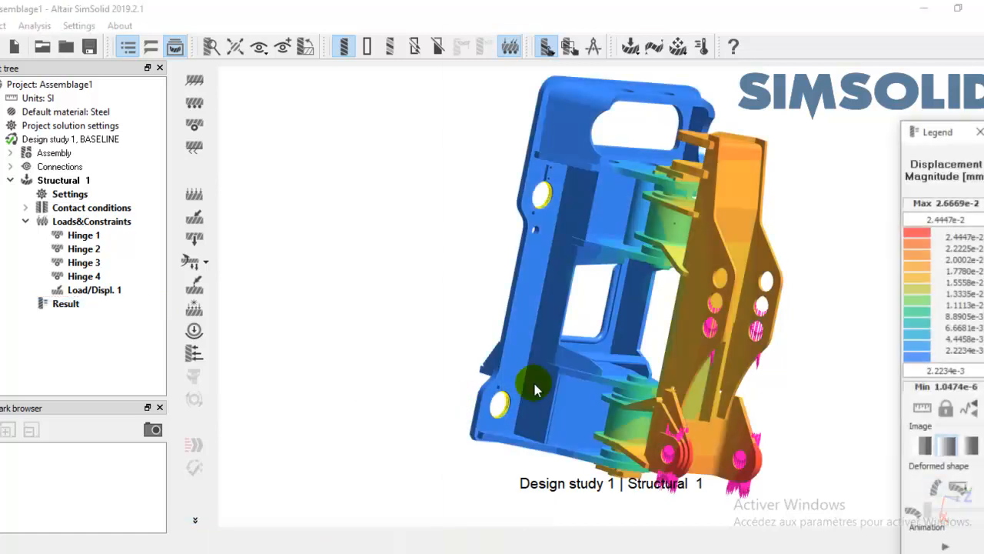
Examine the displacement distribution across the frame and its lower lugs against the colour legend.
scroll(839, 236, up, 1)
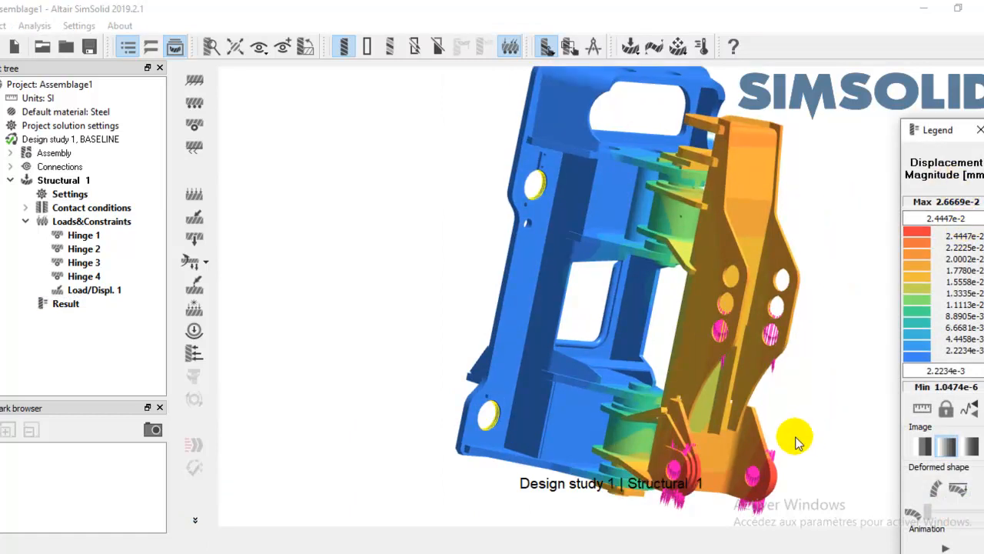
scroll(803, 438, up, 2)
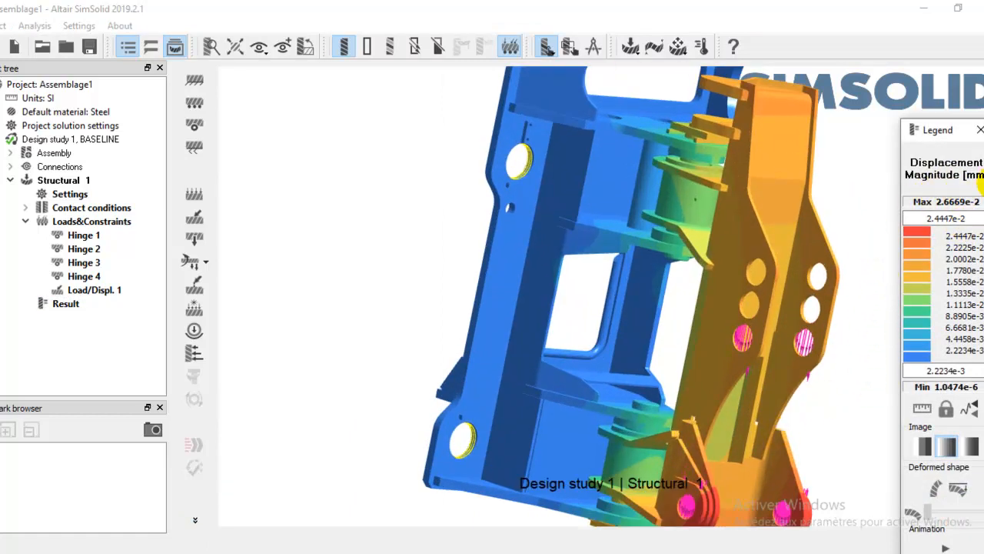
drag(946, 135, 948, 51)
scroll(777, 256, up, 1)
scroll(779, 263, down, 2)
scroll(779, 265, up, 2)
right_drag(779, 266, 728, 196)
drag(677, 305, 687, 125)
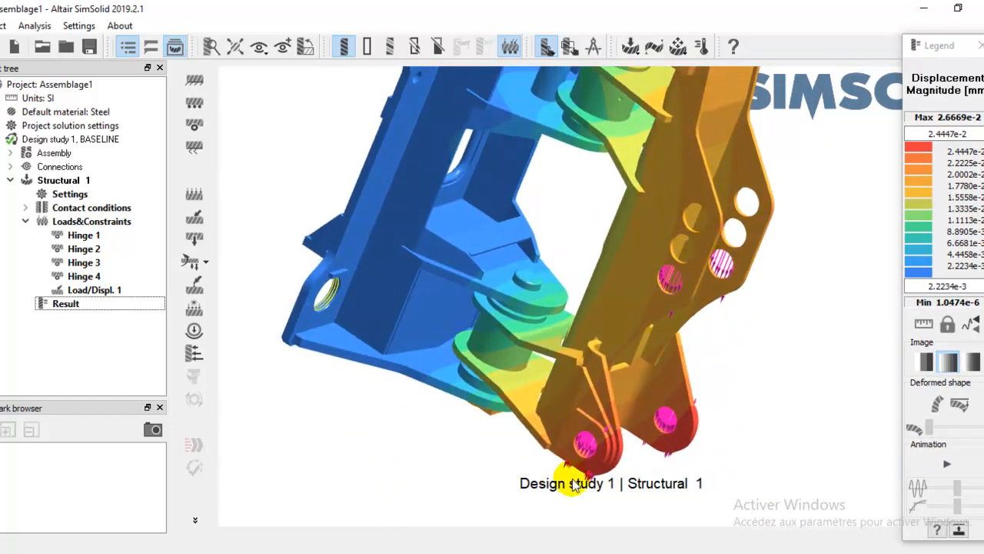
Animate the displacement result and examine the deforming assembly from both sides, including the pivot joints.
click(949, 465)
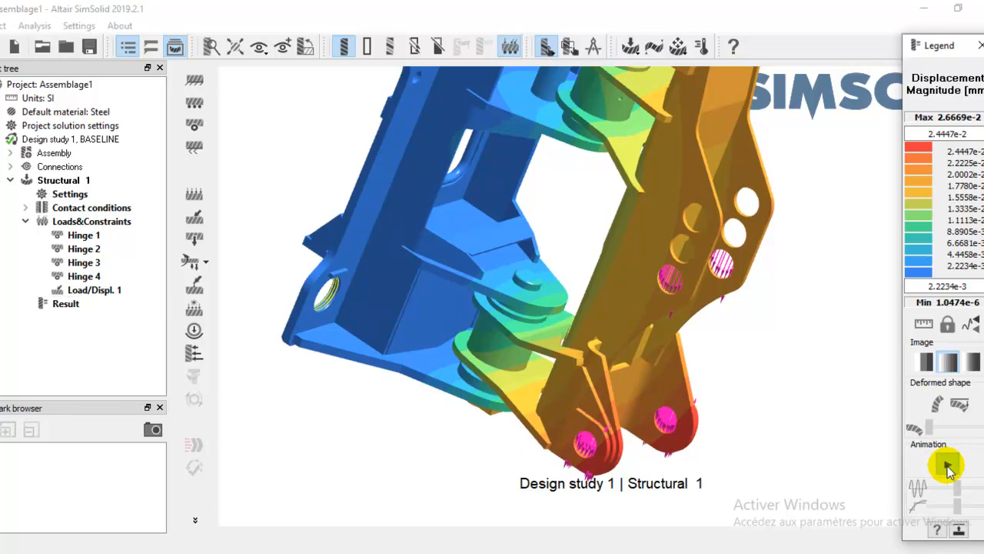
right_drag(769, 197, 771, 305)
scroll(771, 304, up, 2)
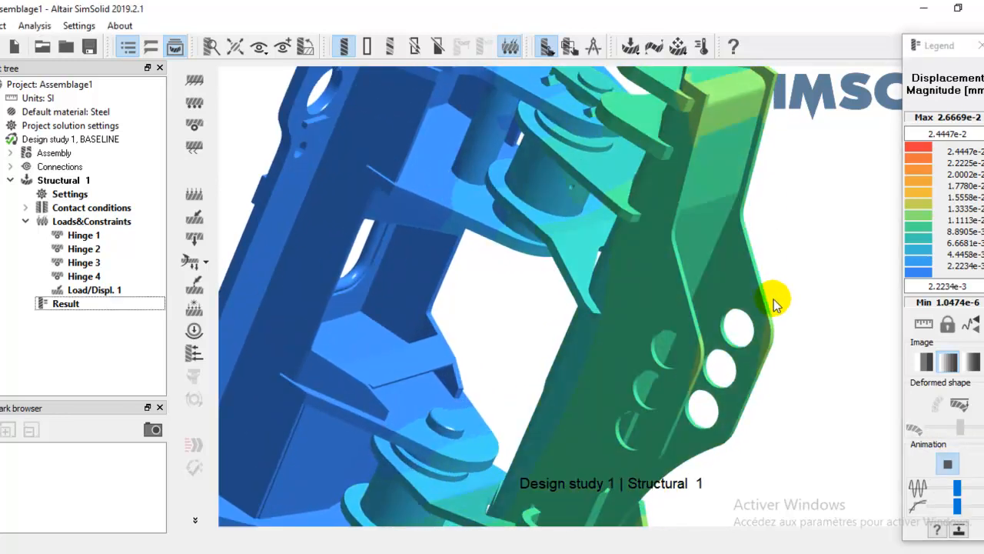
scroll(772, 304, down, 4)
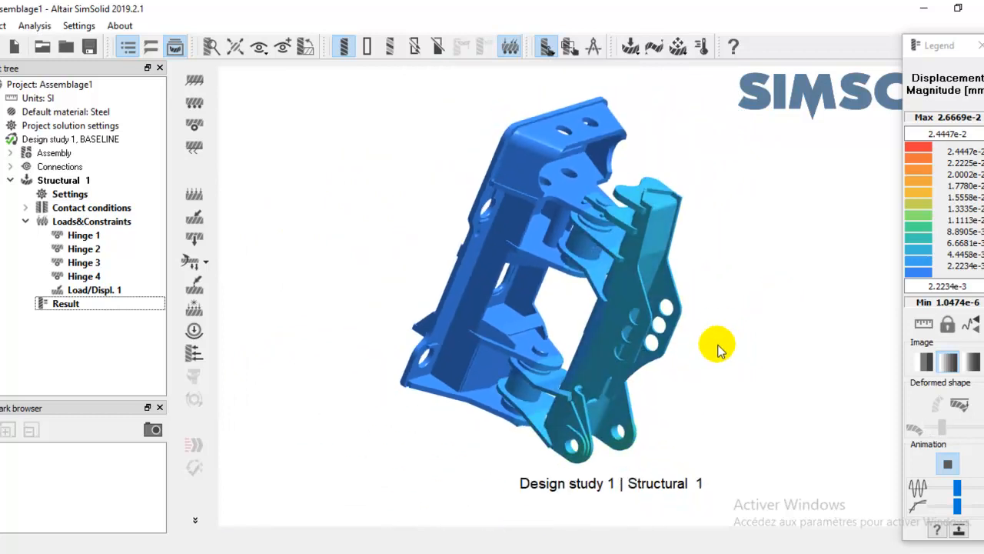
drag(732, 370, 681, 263)
scroll(681, 264, up, 5)
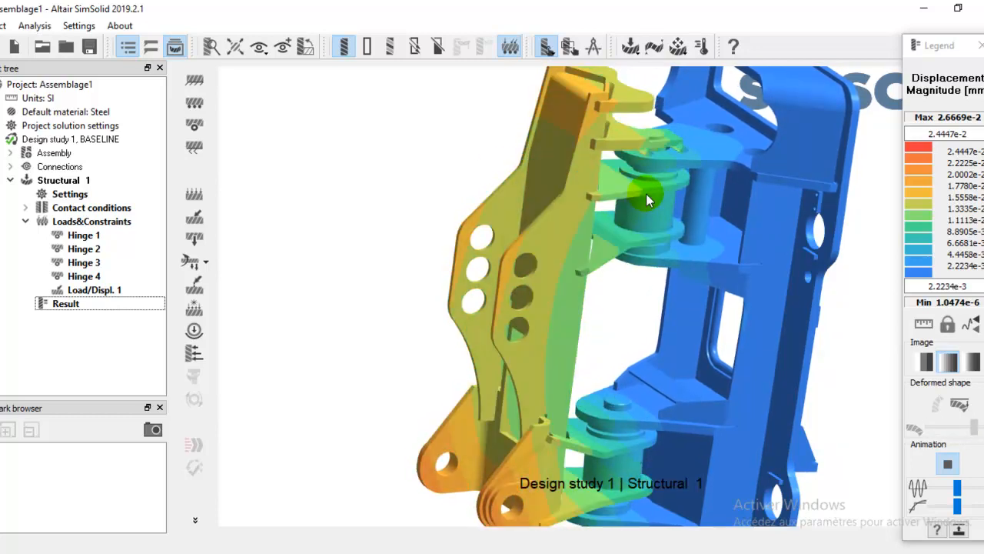
click(947, 464)
click(957, 360)
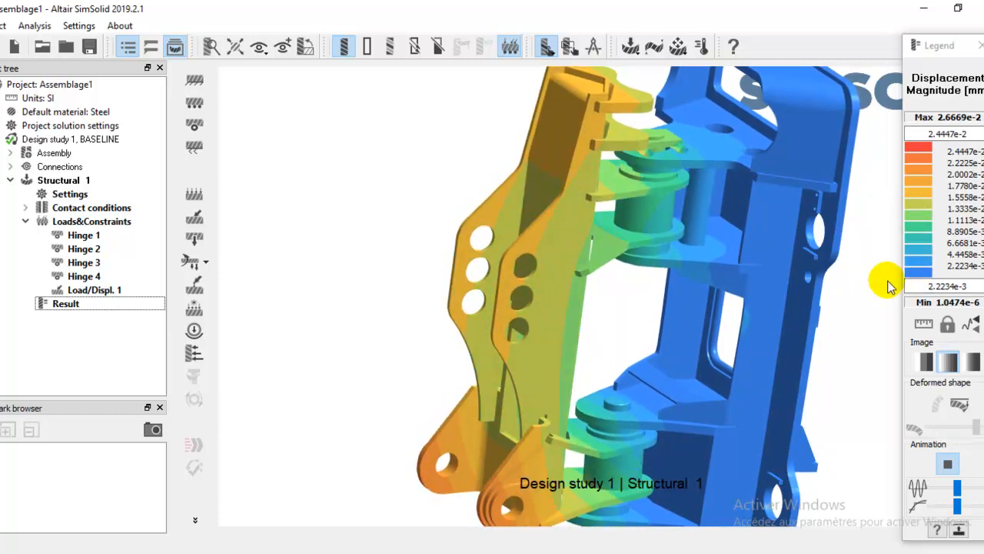
Try the contour image styles on the displacement plot, keep the smooth continuous one, and check the current plot units.
click(927, 360)
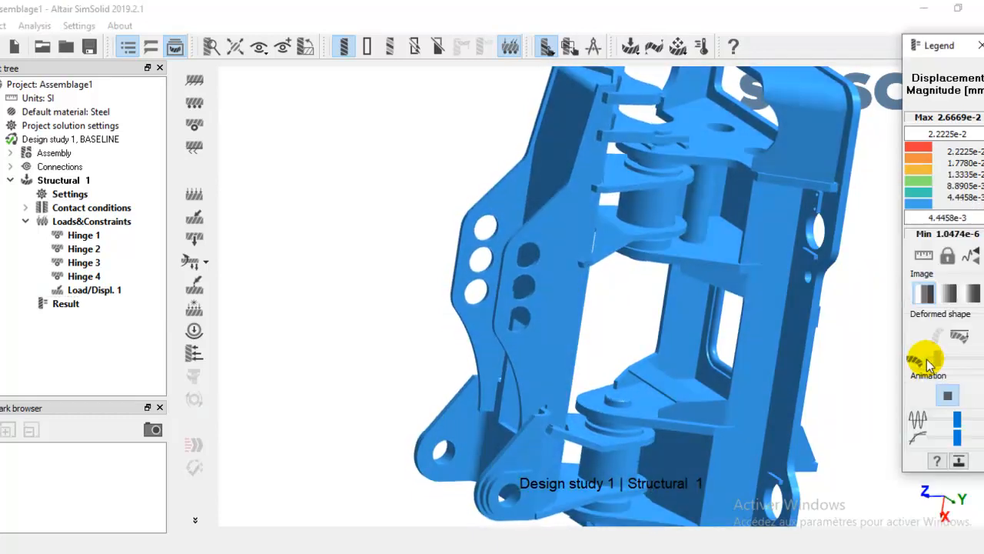
click(945, 297)
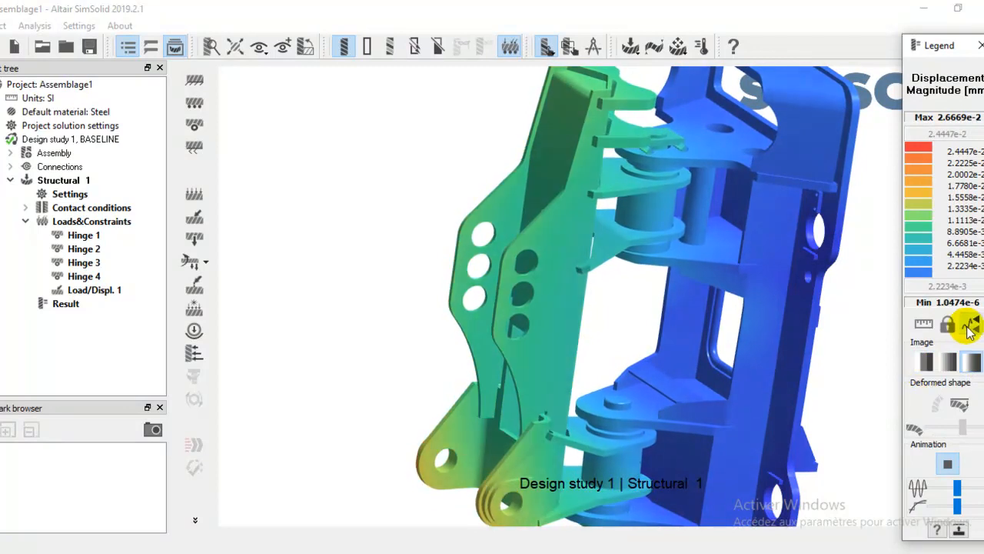
click(925, 324)
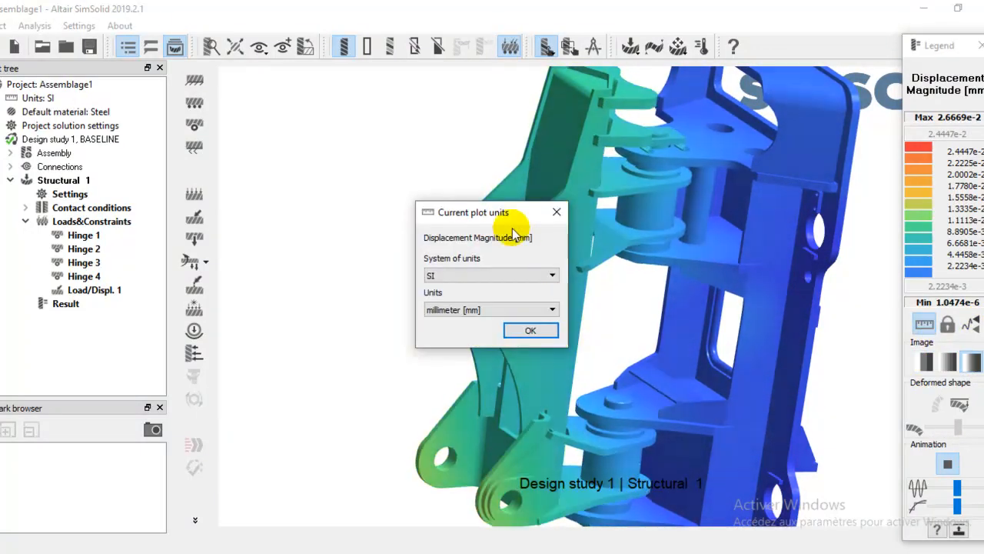
drag(509, 218, 434, 174)
click(438, 238)
click(482, 168)
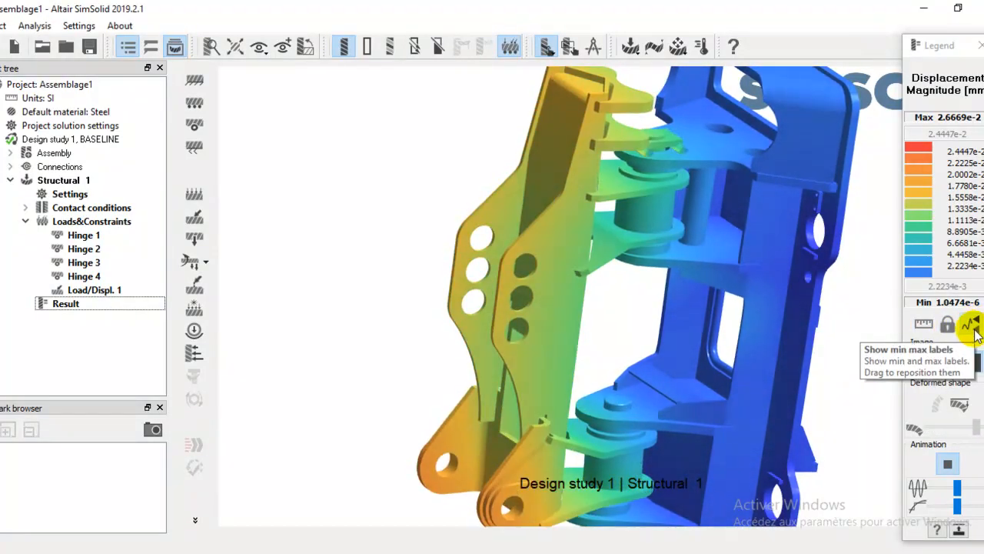
Show the min and max labels on the displacement plot and place them on opposite sides of the assembly.
click(974, 326)
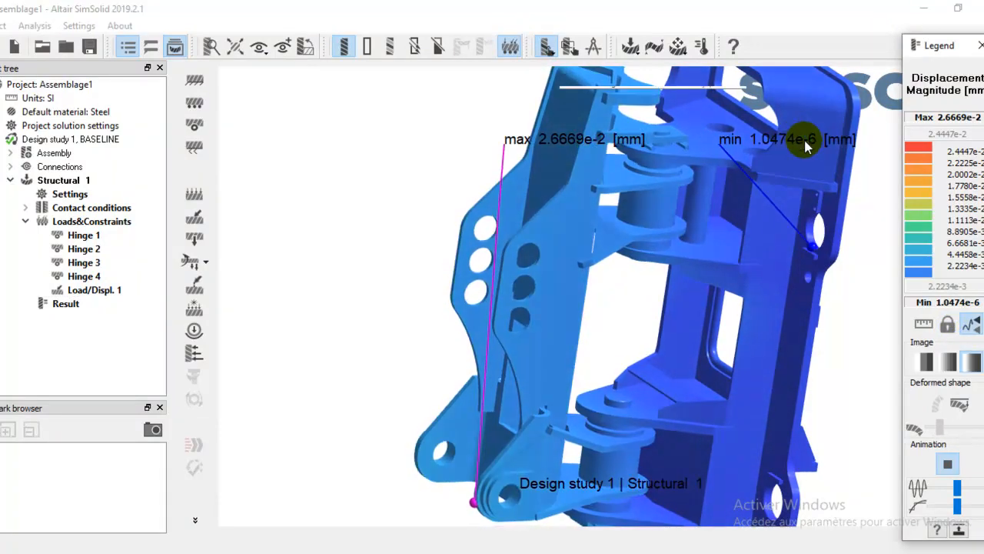
drag(835, 149, 831, 358)
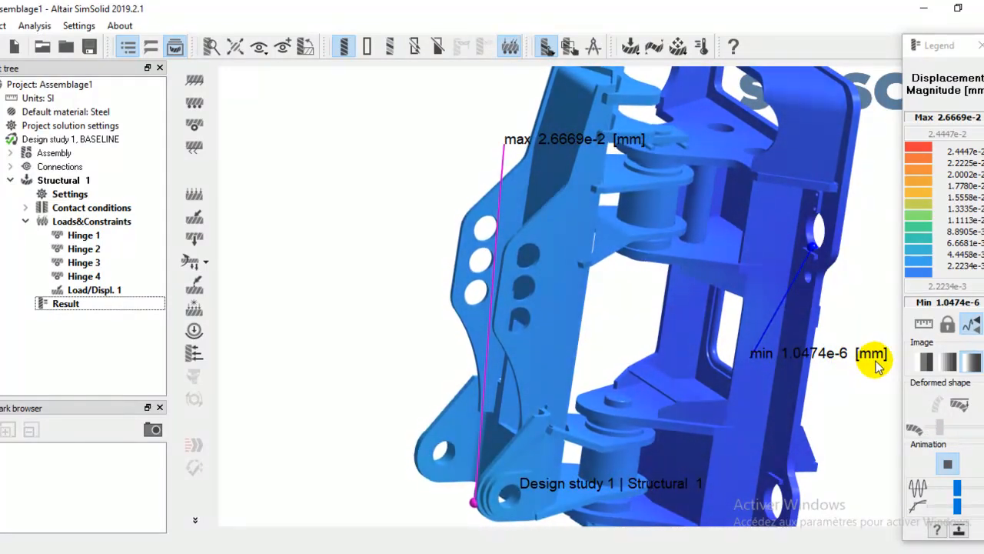
drag(544, 142, 285, 244)
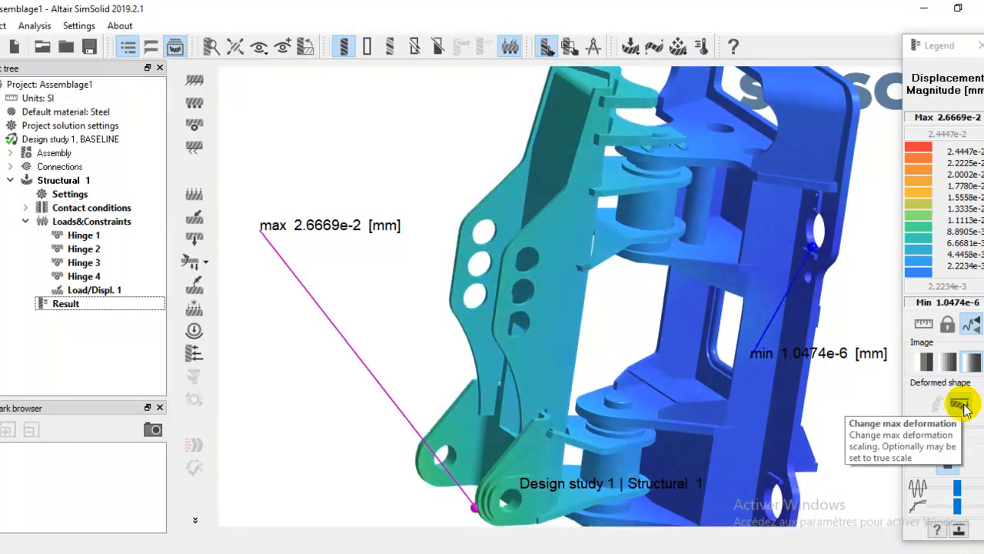
Preview the true deformation and the maximum deformation scale factor, and set the scale factor back near its low end.
click(961, 405)
drag(519, 233, 334, 373)
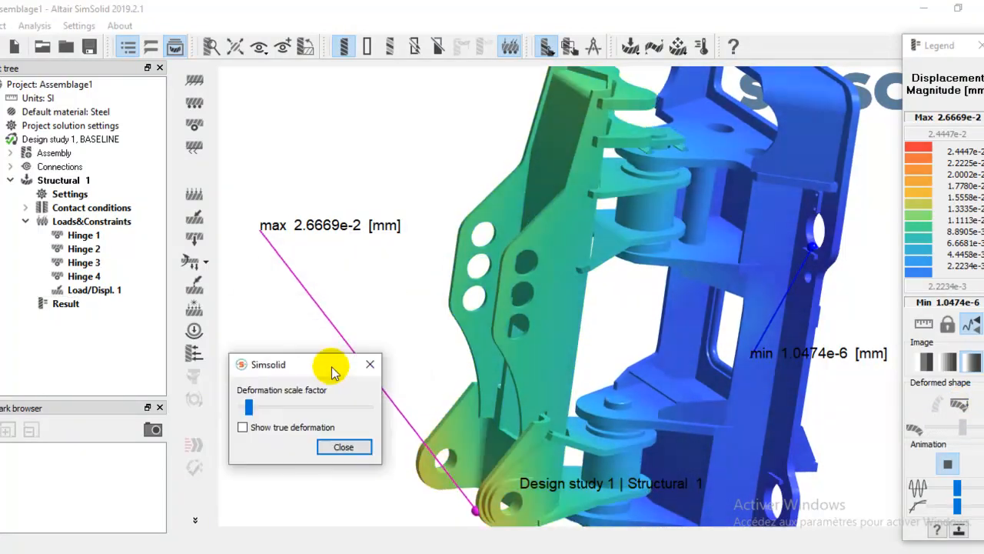
click(242, 427)
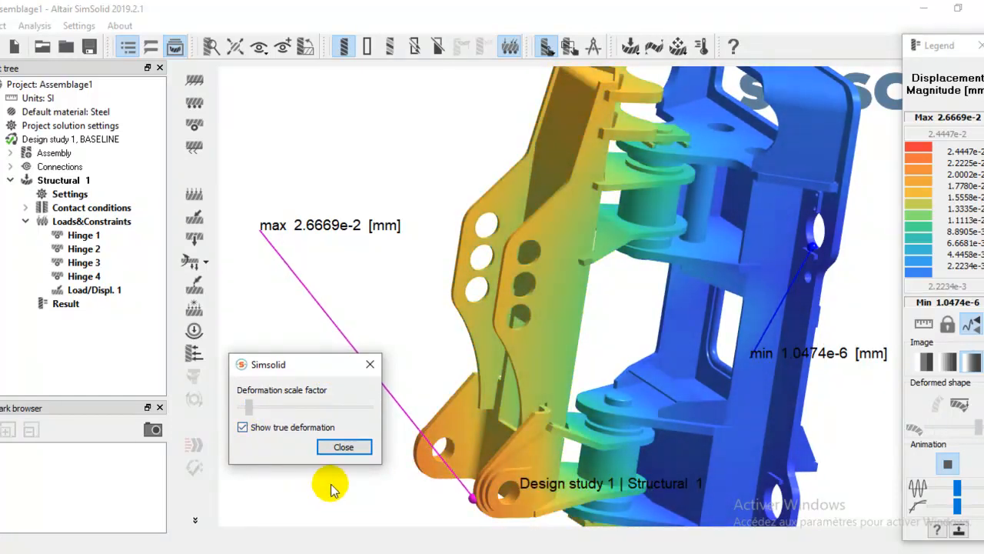
click(242, 427)
drag(279, 415, 374, 420)
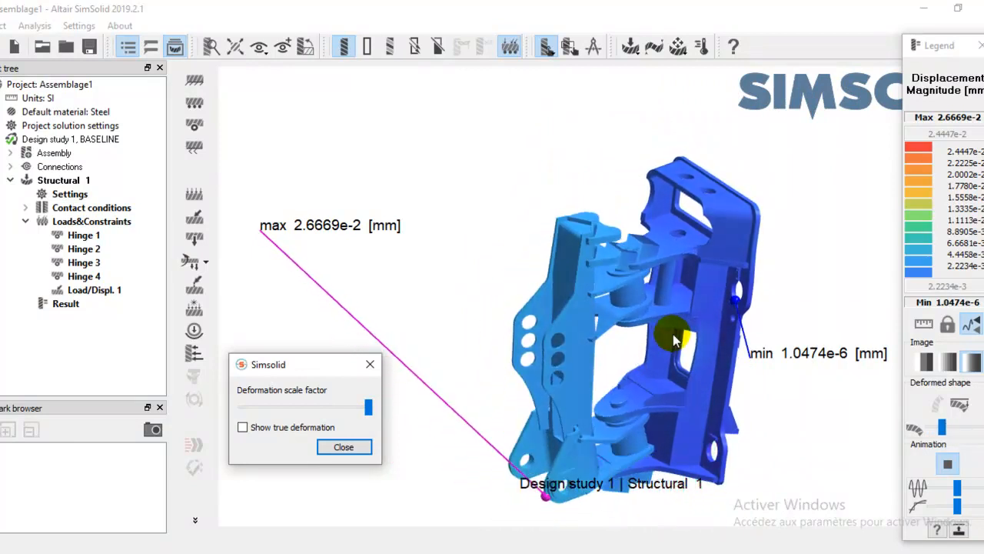
drag(370, 412, 246, 428)
click(321, 451)
click(359, 452)
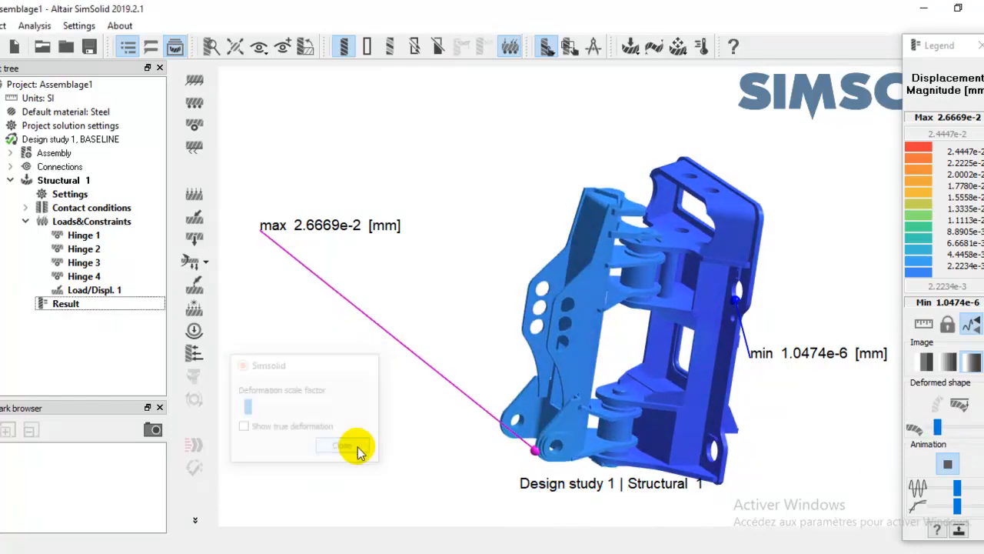
Reduce the animation speed slightly and replace the displacement plot with the Von Mises Stress result plot.
click(958, 495)
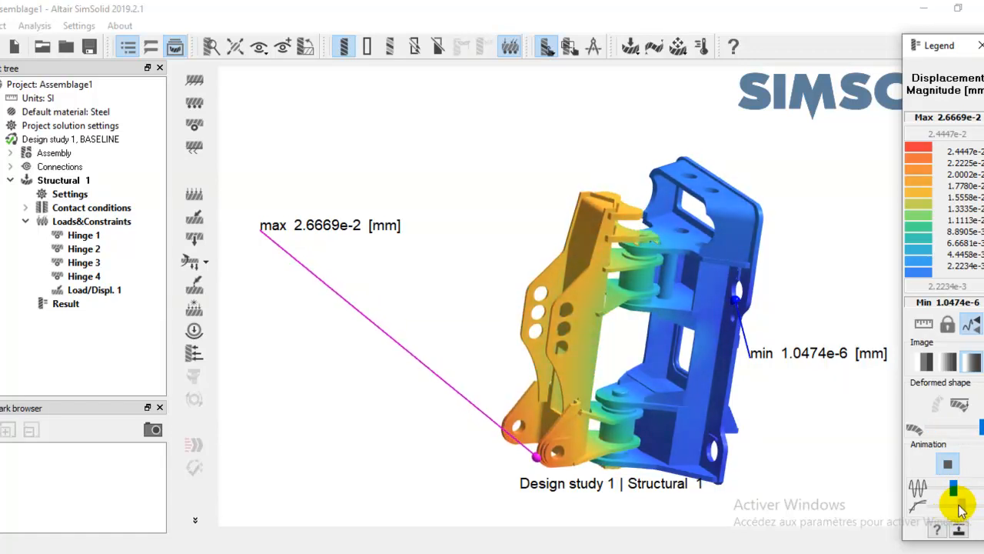
click(981, 46)
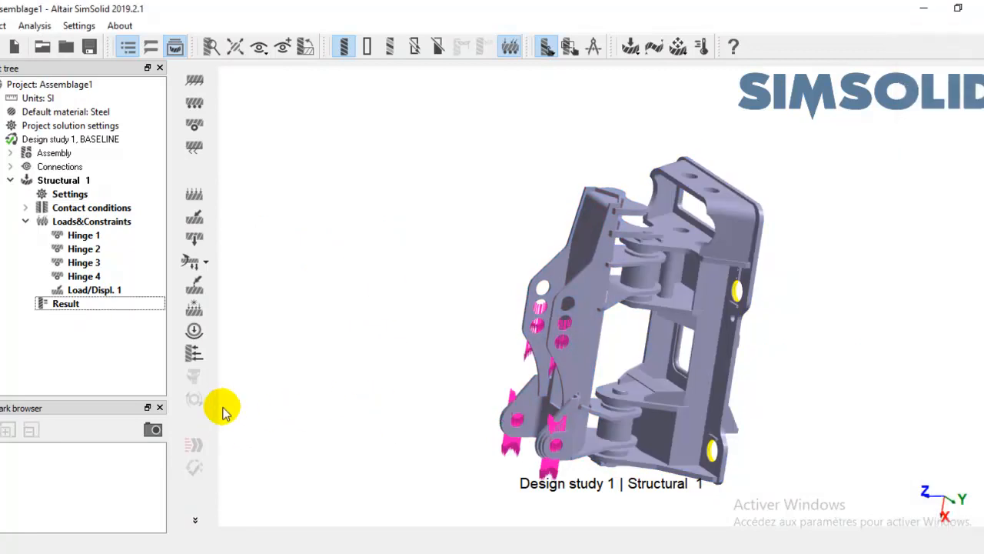
click(192, 521)
mouse_move(349, 473)
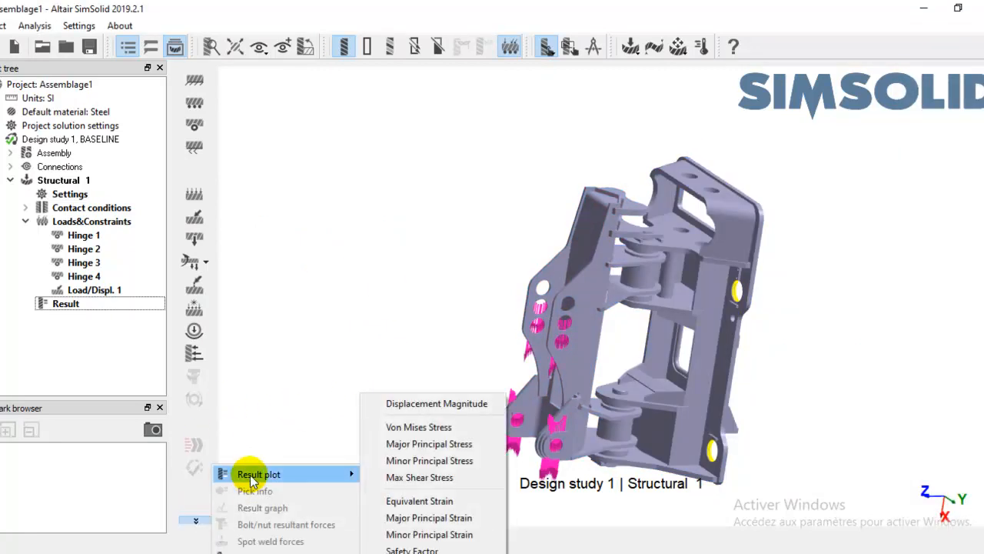
click(463, 433)
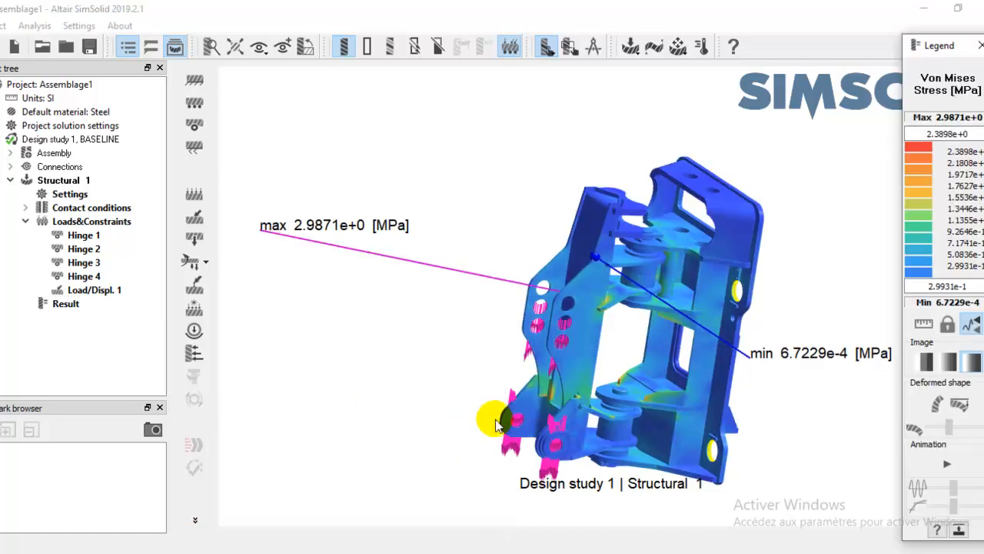
Animate the Von Mises stress result and reset the min and max labels, spreading them above and beside the model.
click(946, 464)
click(782, 411)
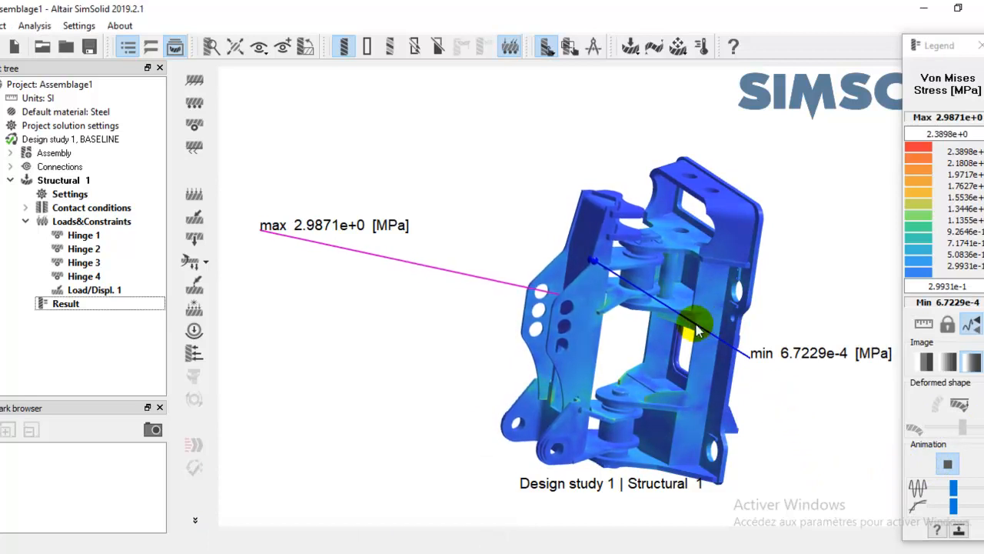
drag(854, 283, 857, 120)
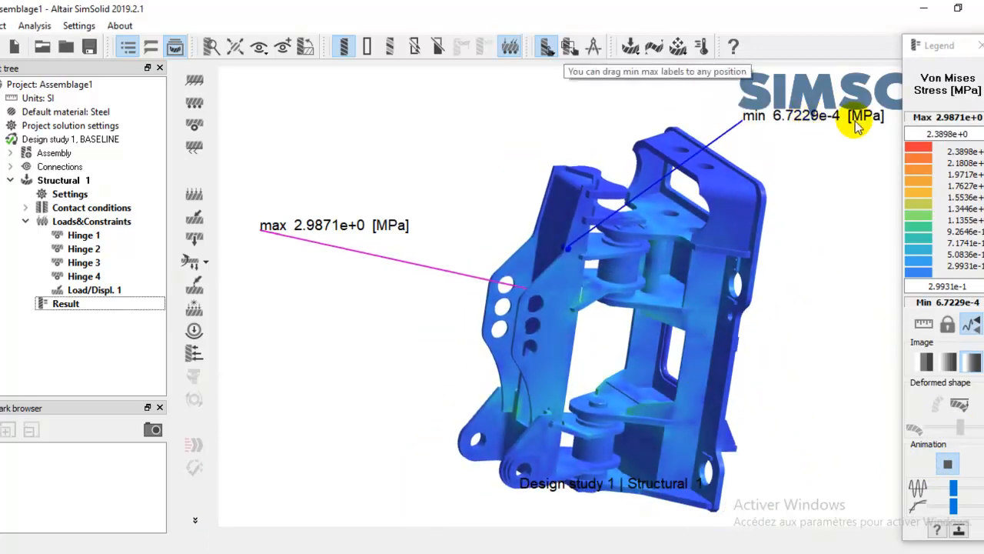
click(973, 326)
click(969, 332)
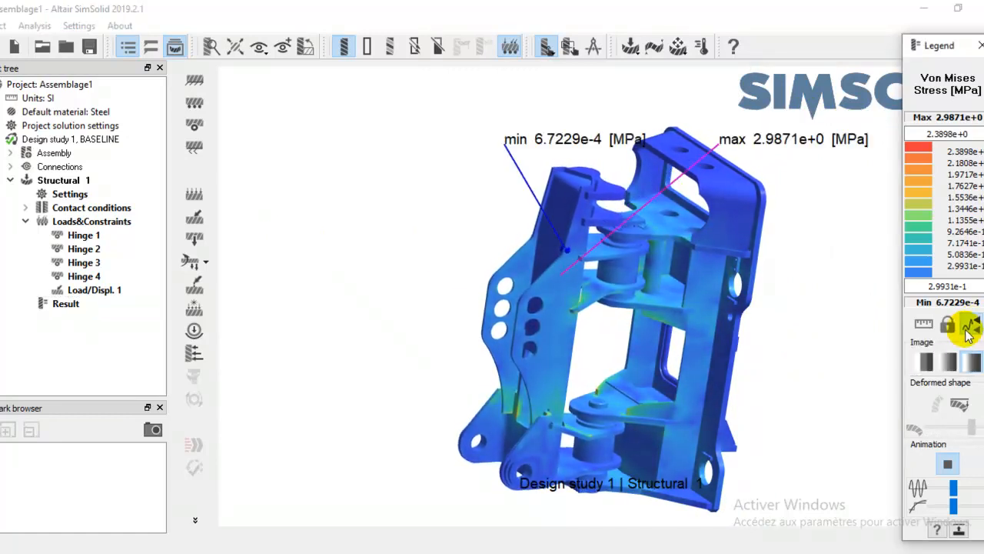
drag(784, 146, 334, 166)
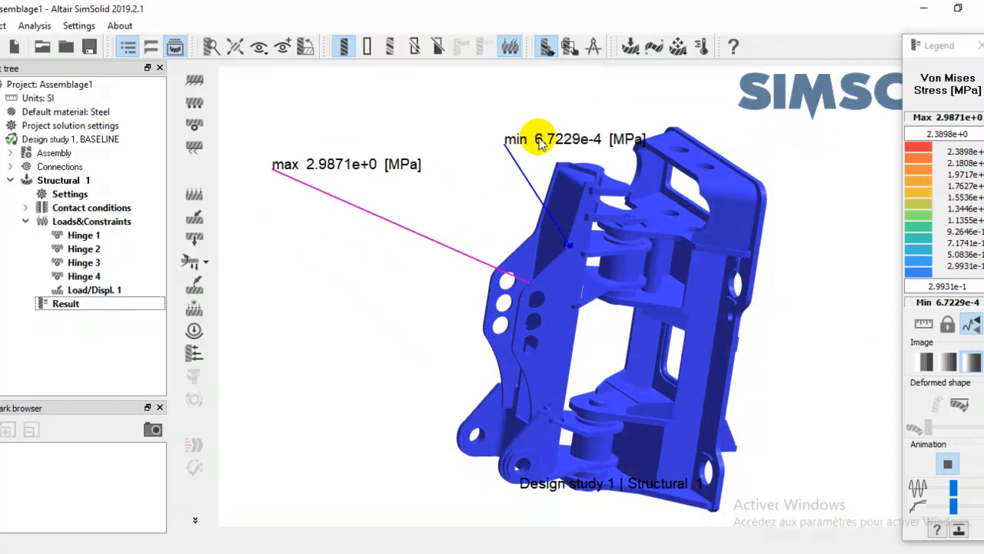
drag(529, 144, 493, 99)
Examine the maximum stress region from the opposite side and move the max and min labels clear of the assembly.
middle_drag(576, 334, 536, 320)
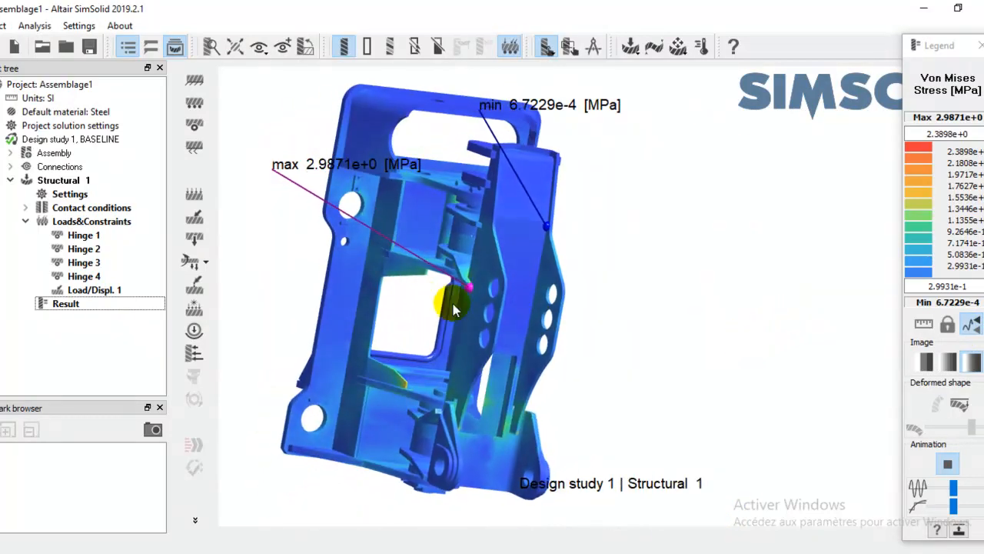
scroll(477, 284, up, 8)
middle_drag(457, 292, 426, 278)
scroll(542, 274, down, 8)
scroll(476, 355, down, 3)
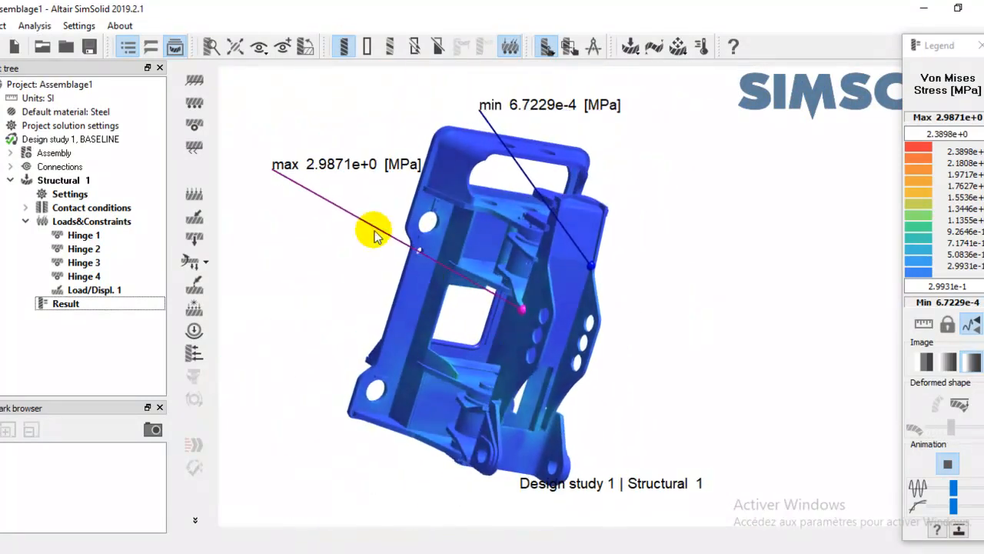
drag(402, 164, 343, 222)
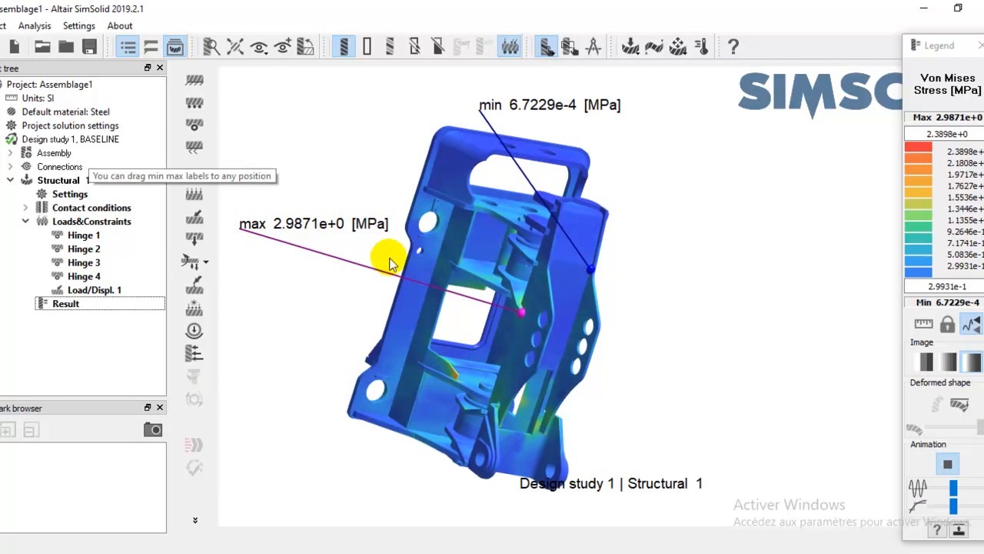
drag(531, 108, 699, 252)
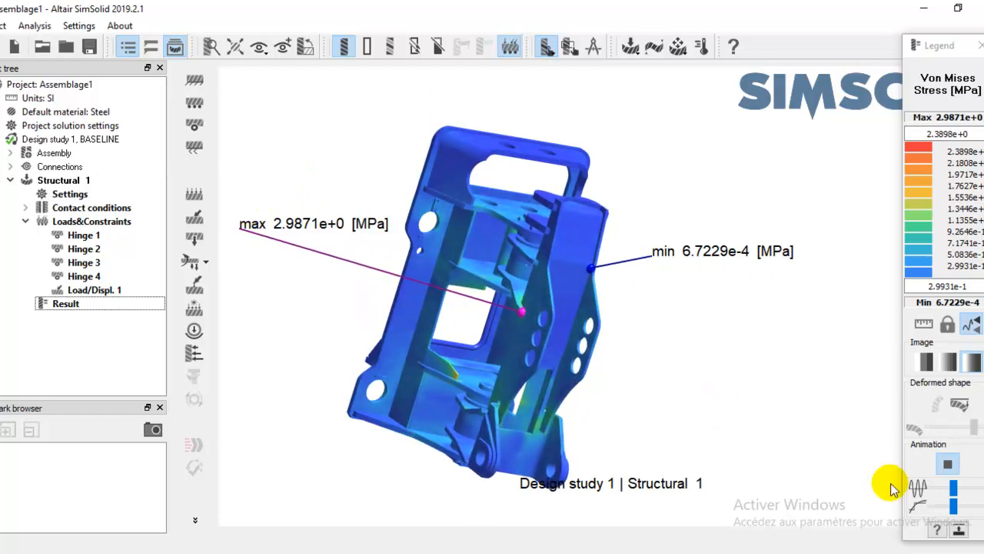
Stop the stress animation and display the Equivalent Strain result plot on the assembly.
click(948, 465)
click(197, 521)
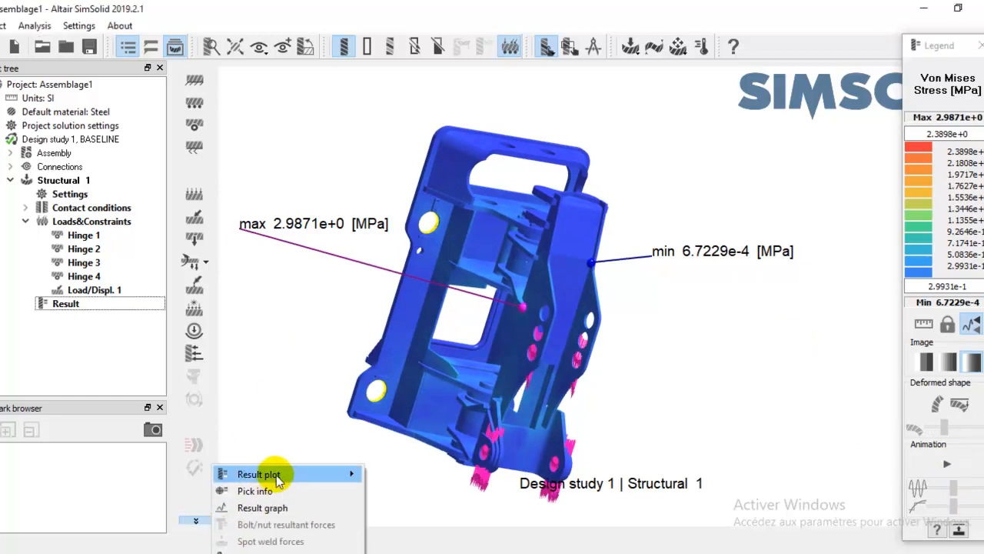
mouse_move(345, 470)
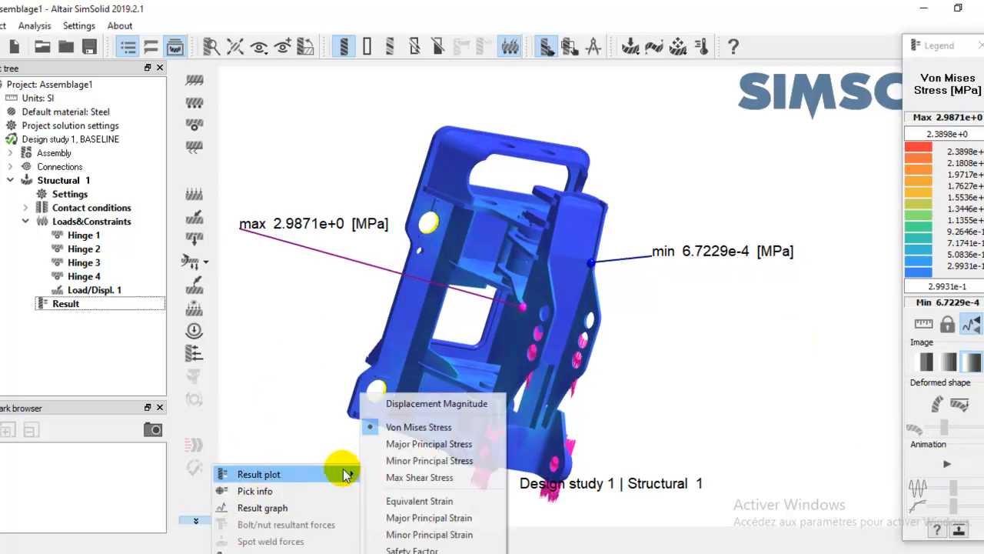
click(423, 503)
Examine the equivalent strain from several angles and place the min and max labels together beside the pivoting arm.
drag(538, 444, 731, 332)
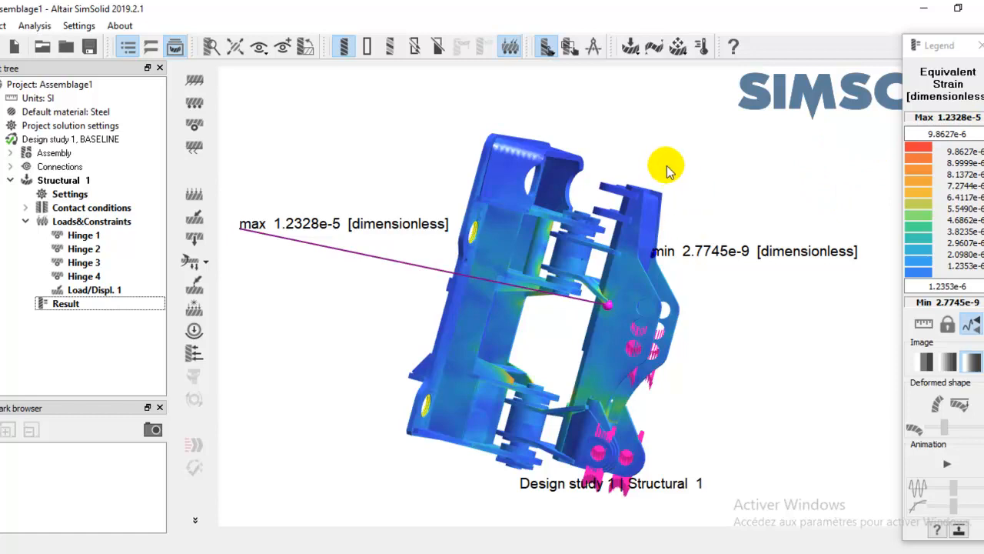
drag(747, 226, 695, 213)
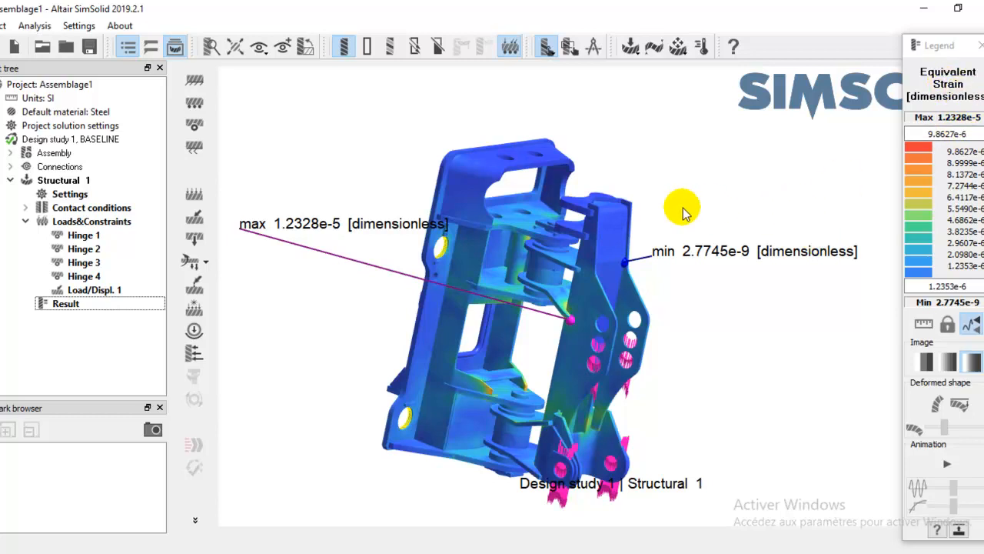
drag(769, 241, 569, 169)
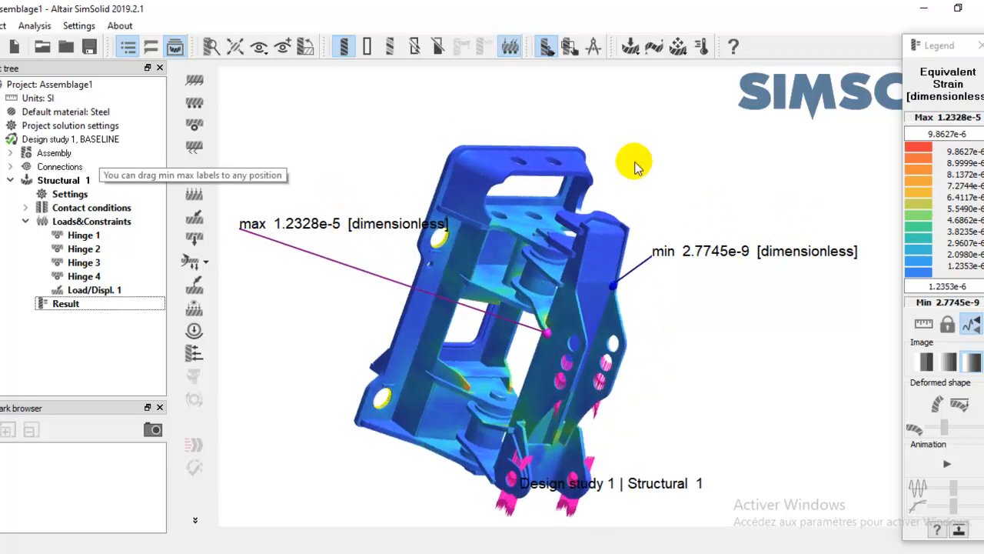
drag(293, 202, 764, 359)
drag(550, 371, 716, 215)
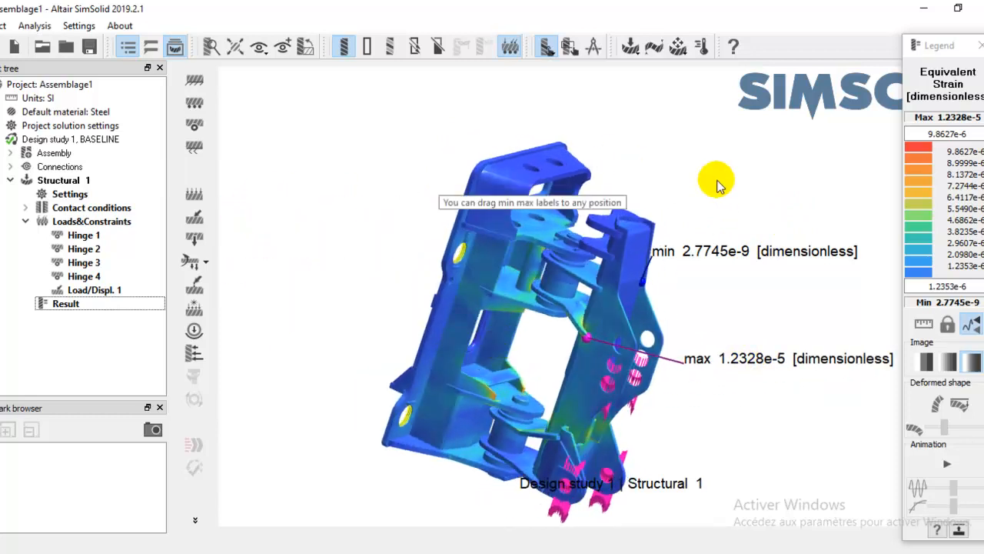
drag(736, 254, 769, 233)
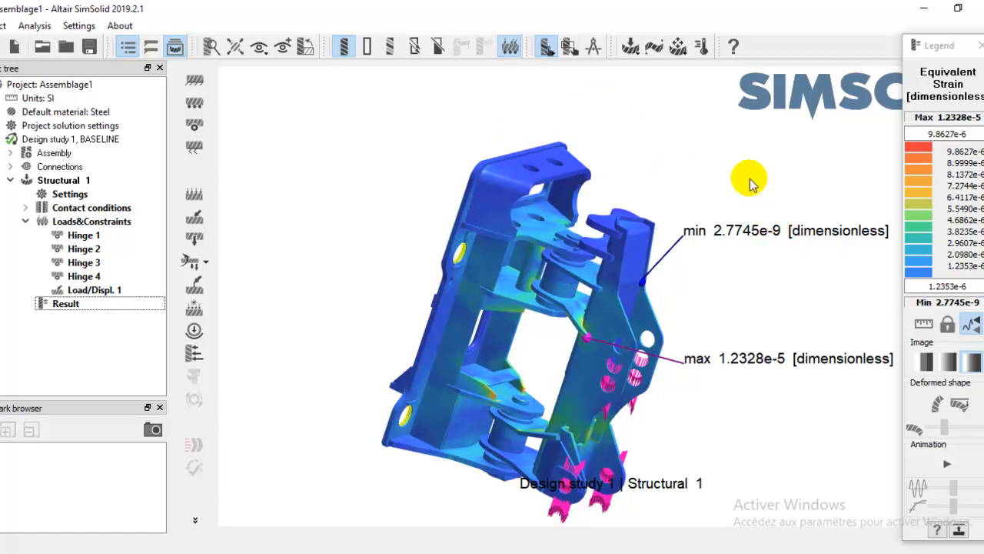
drag(760, 232, 770, 218)
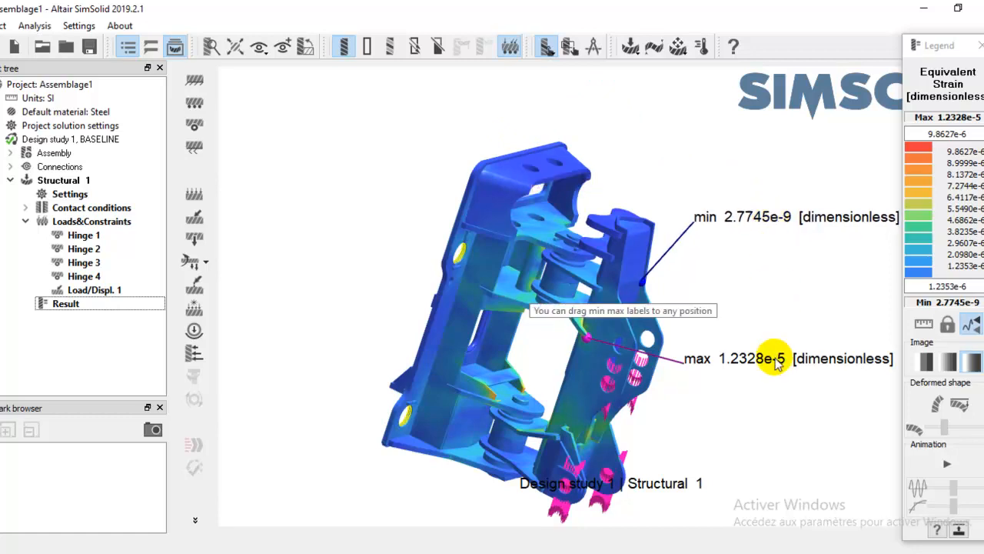
drag(773, 358, 773, 325)
drag(585, 332, 729, 367)
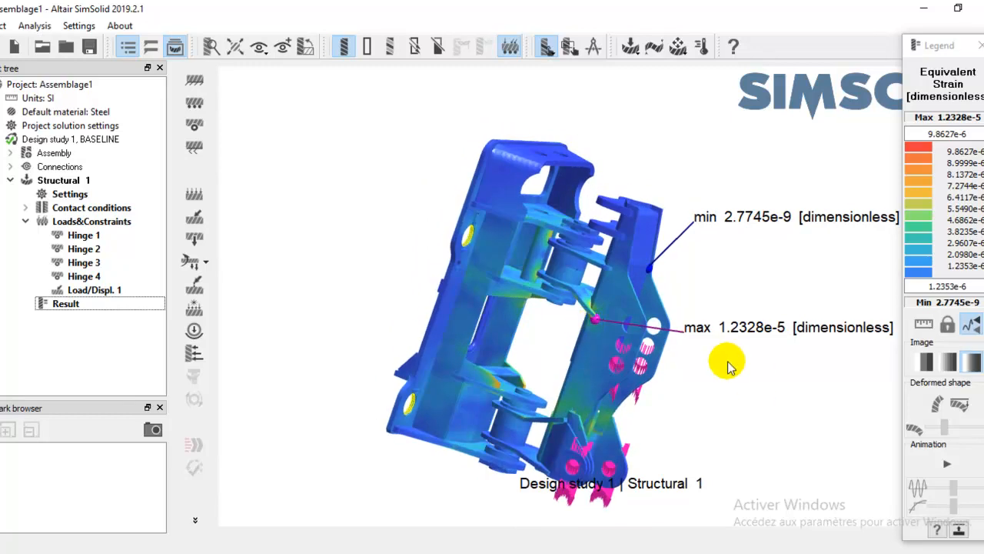
Query the point results at the high-strain corner of the lower gusset plate and move the readout clear to show all values.
click(192, 523)
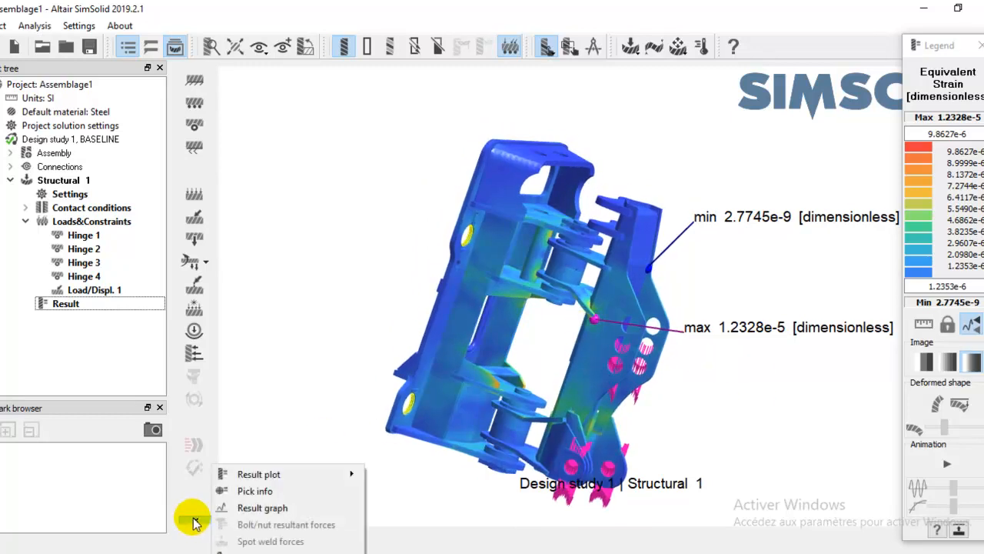
click(287, 498)
drag(350, 135, 291, 94)
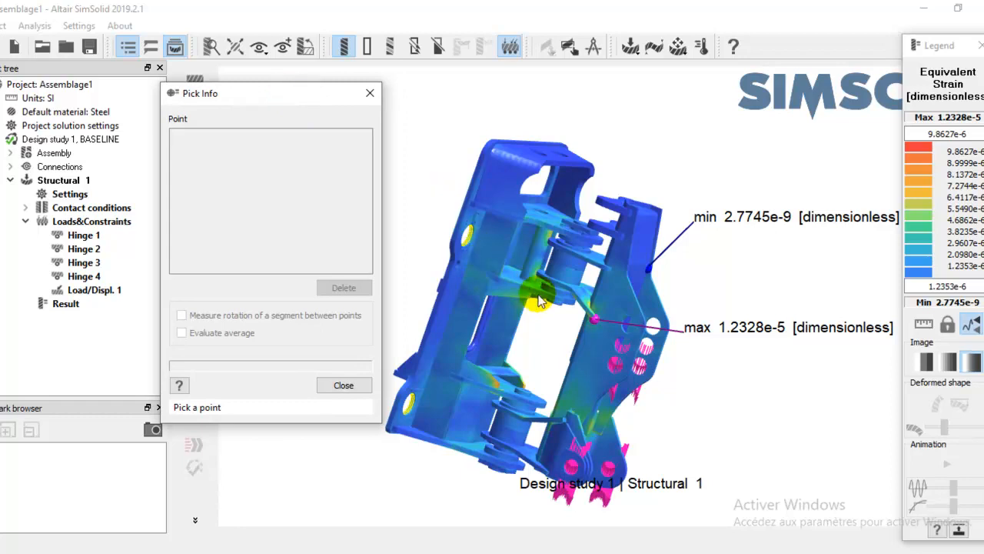
scroll(490, 380, up, 5)
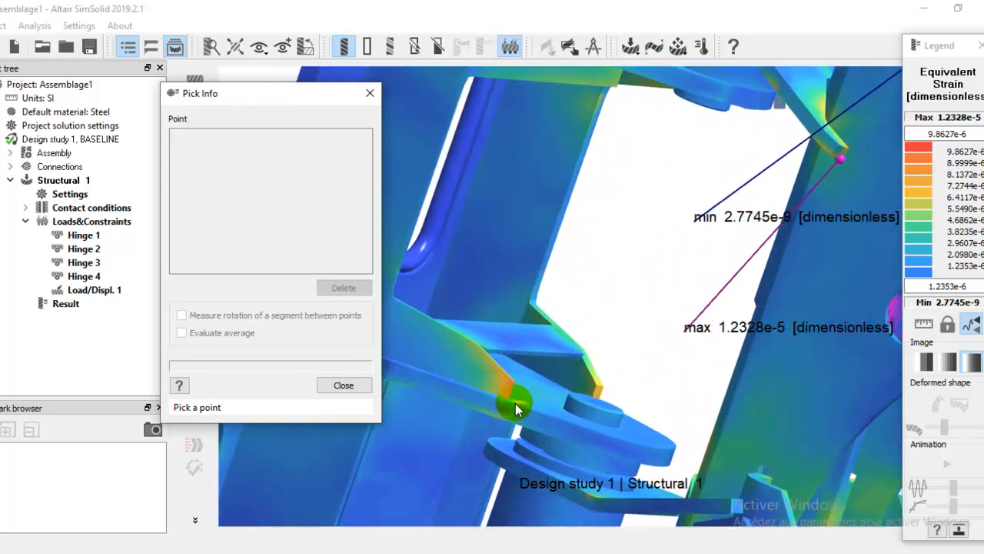
click(510, 384)
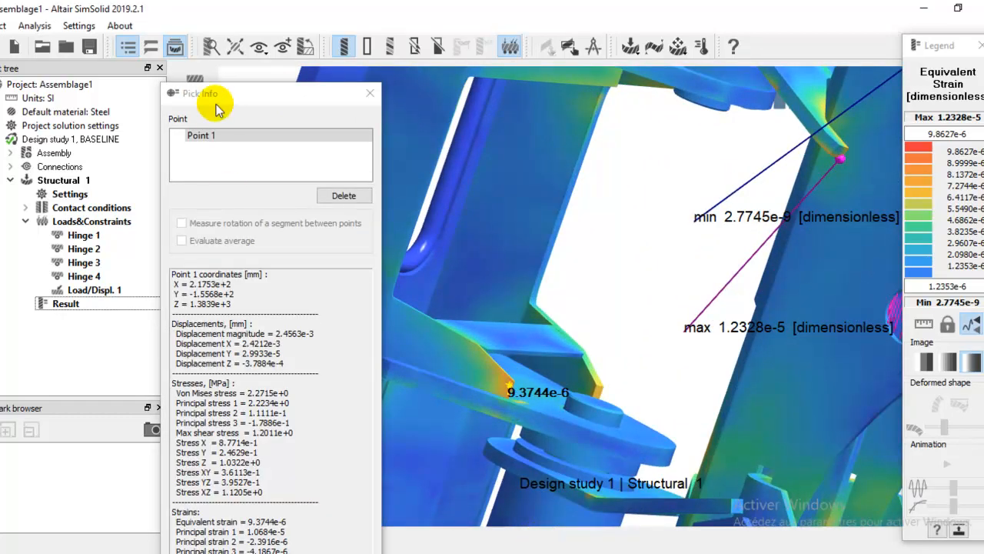
click(227, 103)
drag(231, 95, 193, 3)
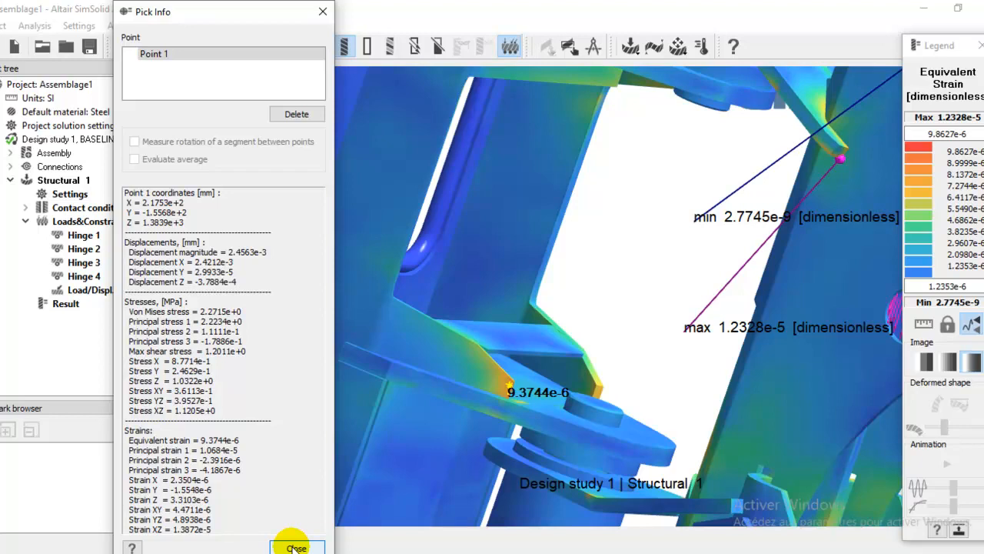
Pick more query points along the gusset and the adjoining column face, and review the results of points 1 to 4.
click(448, 363)
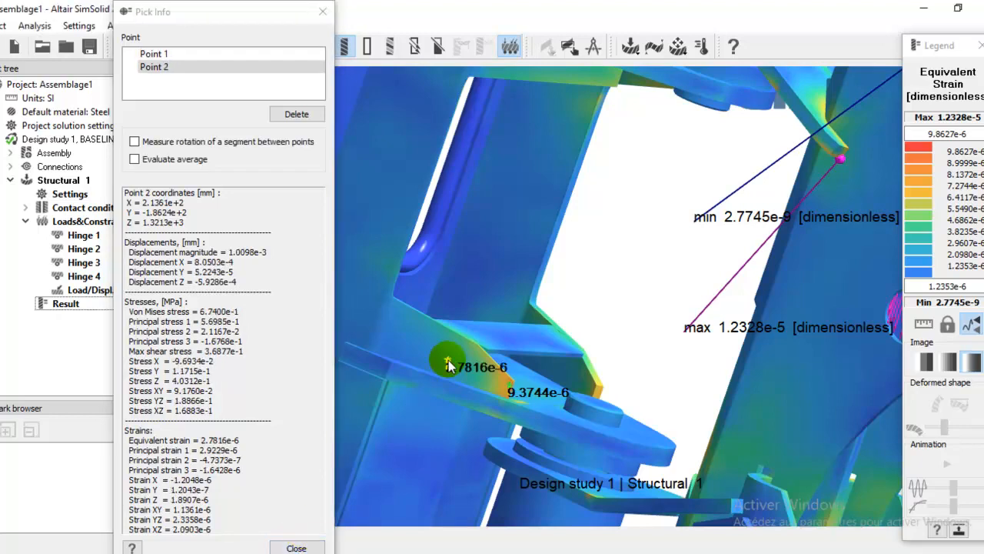
click(401, 335)
click(384, 236)
click(151, 53)
click(154, 68)
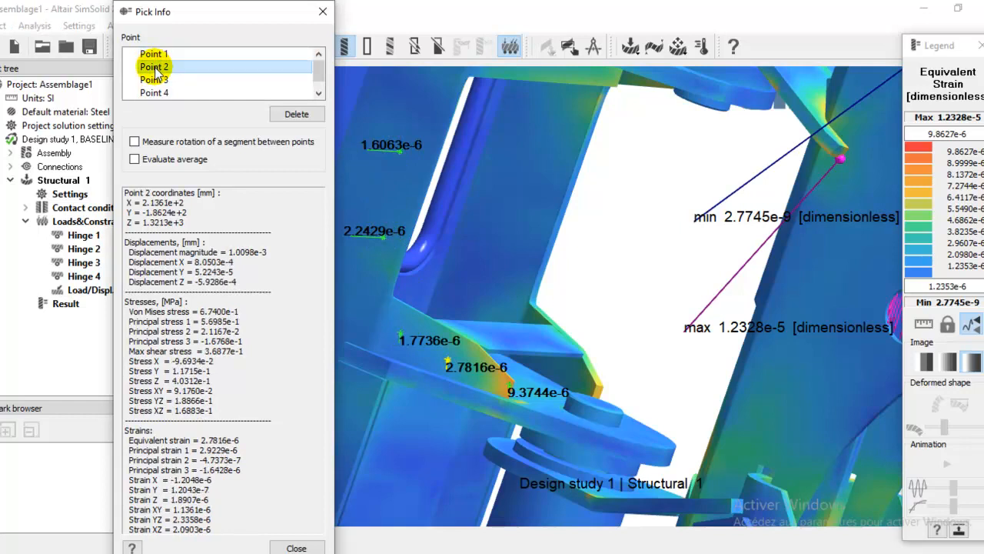
click(155, 79)
click(163, 93)
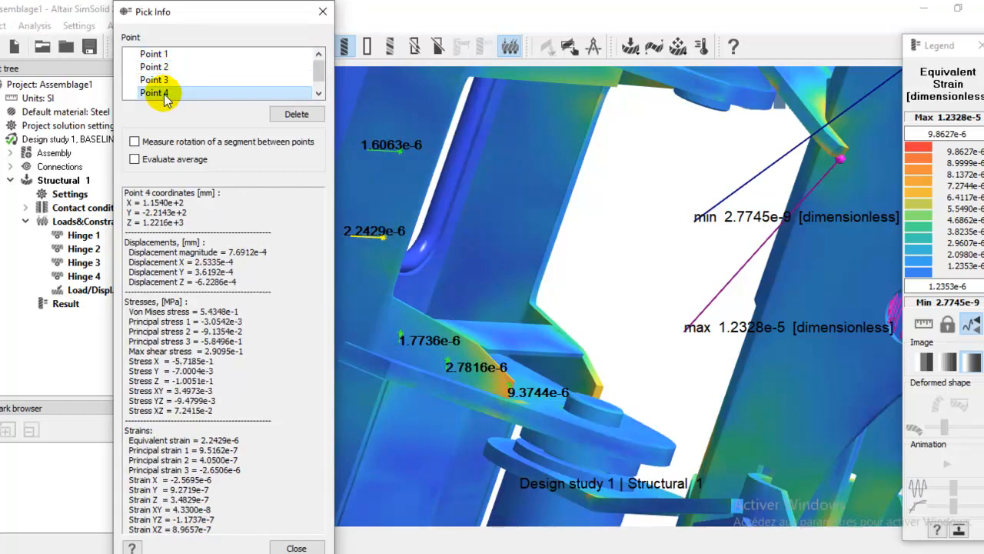
Delete all the picked query points and close the point query.
click(304, 118)
click(304, 118)
click(304, 118)
click(303, 118)
click(304, 119)
click(322, 11)
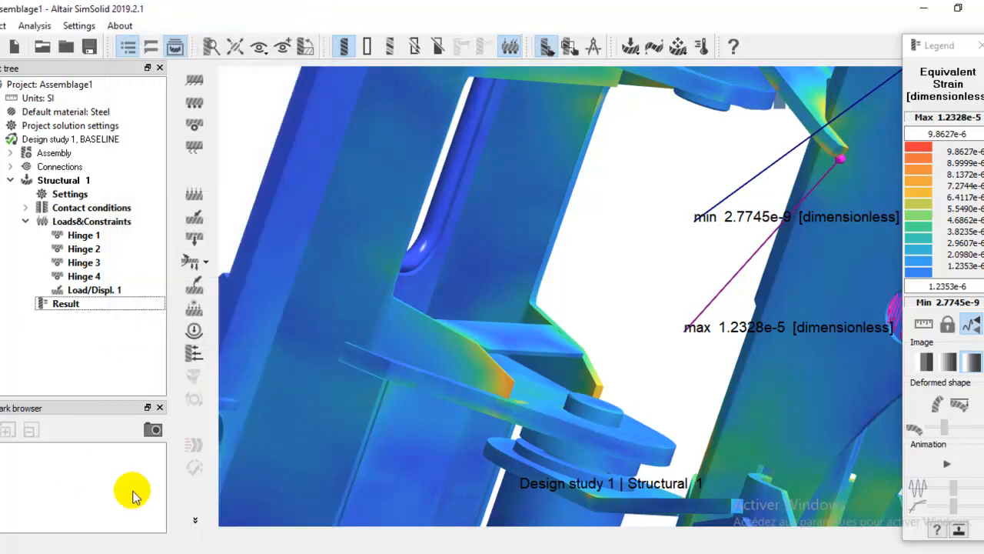
Graph the equivalent strain along a multi-point path from the column face across the gusset to its high-strain tip.
click(196, 521)
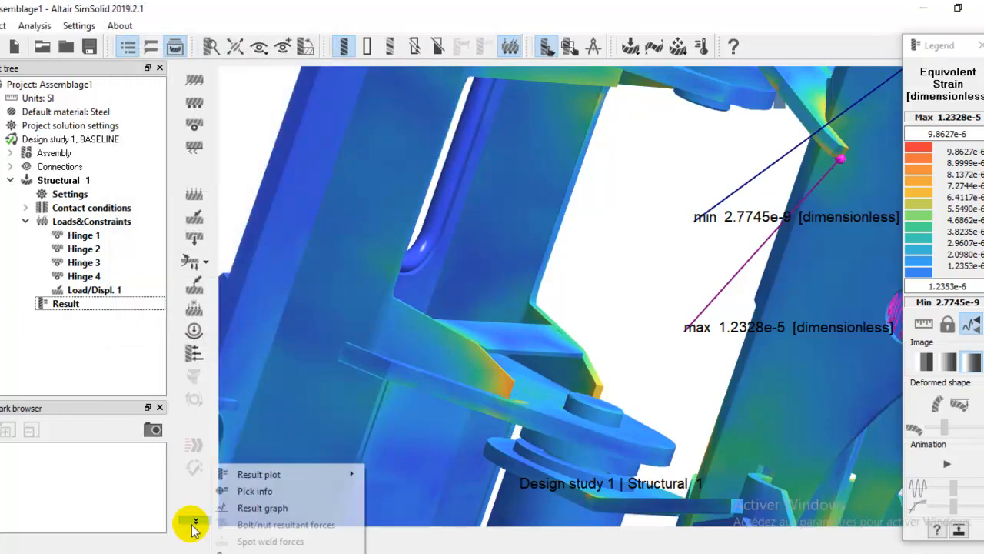
click(262, 508)
drag(447, 117, 224, 94)
drag(656, 323, 731, 342)
scroll(673, 271, down, 1)
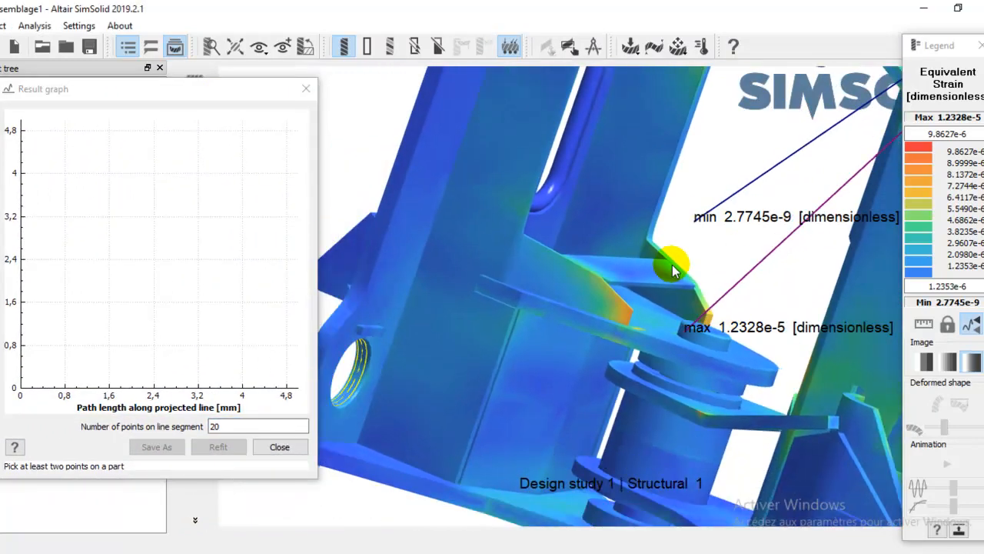
click(470, 235)
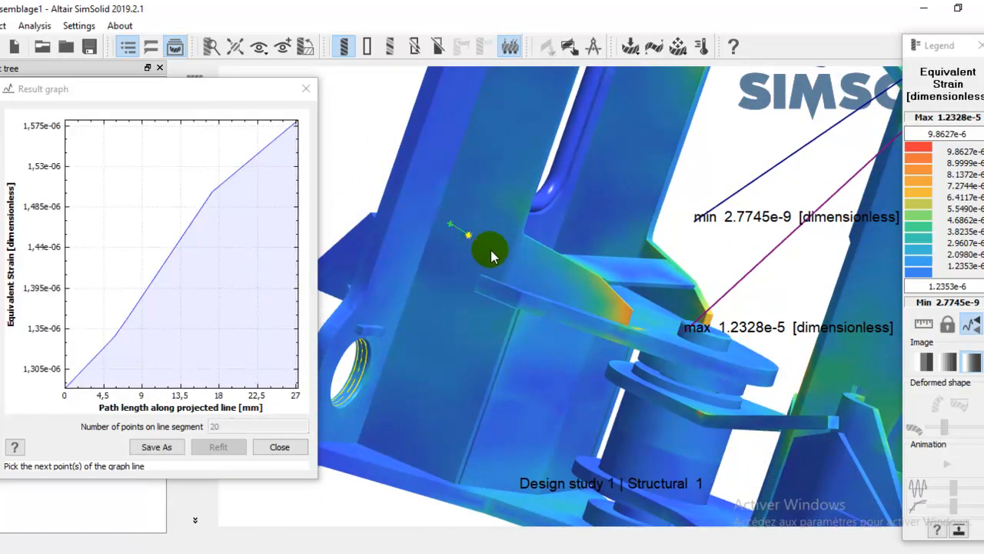
click(500, 256)
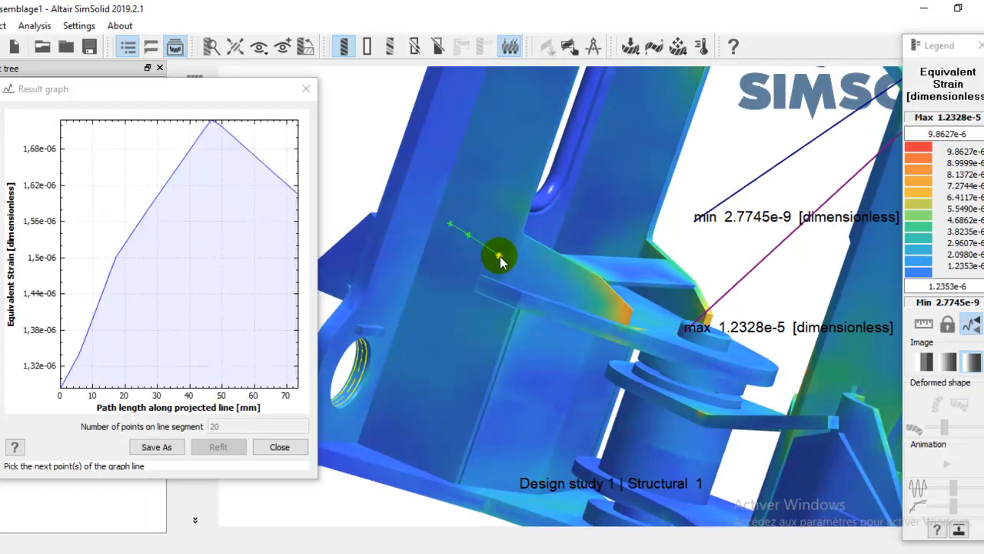
click(542, 279)
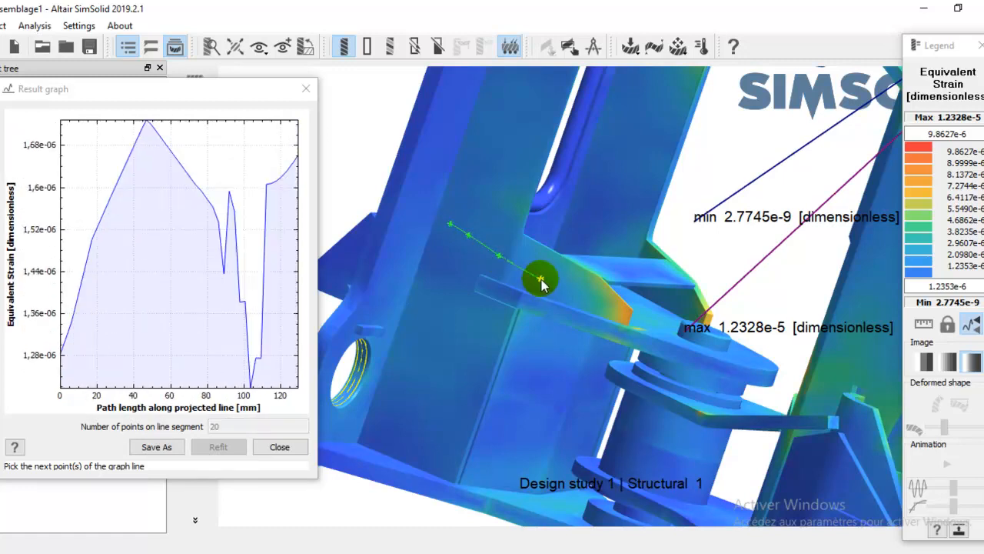
click(582, 296)
click(598, 300)
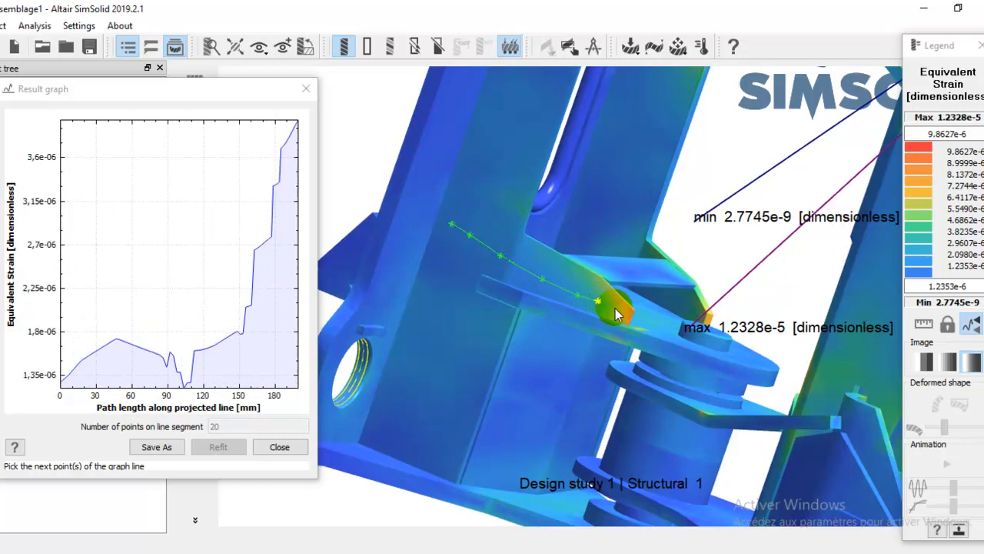
click(624, 314)
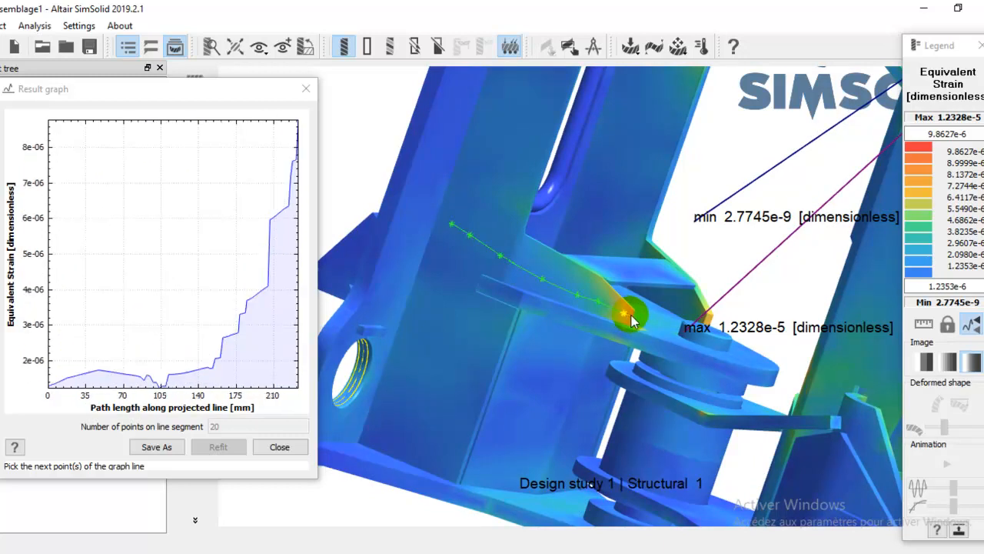
click(632, 317)
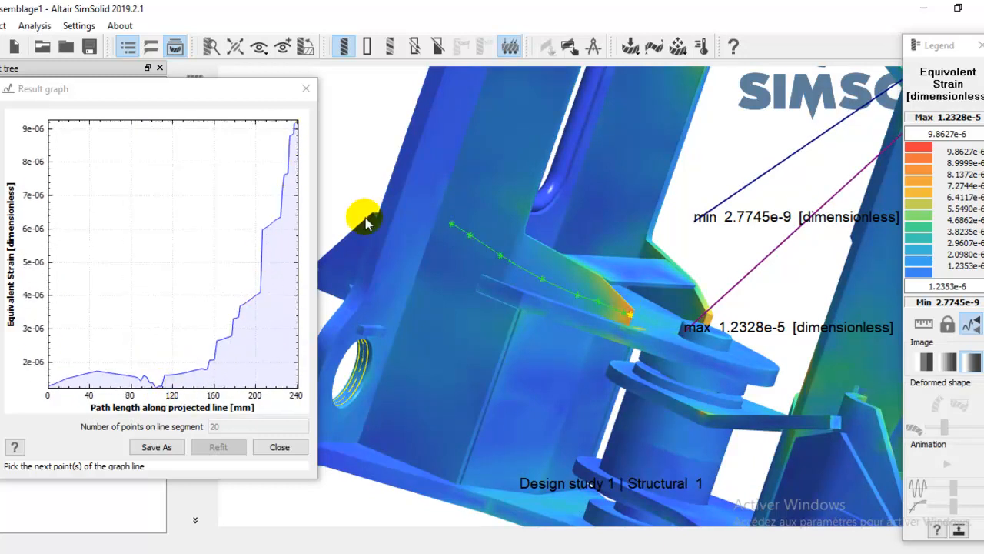
Try extending the strain path onto the adjacent part, and widen the result graph for reading before closing it.
click(653, 326)
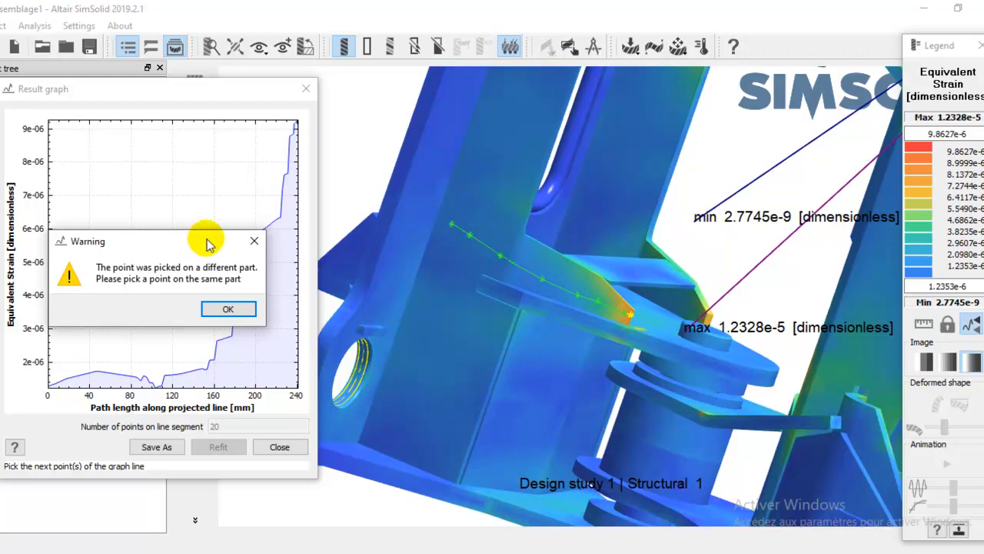
click(254, 241)
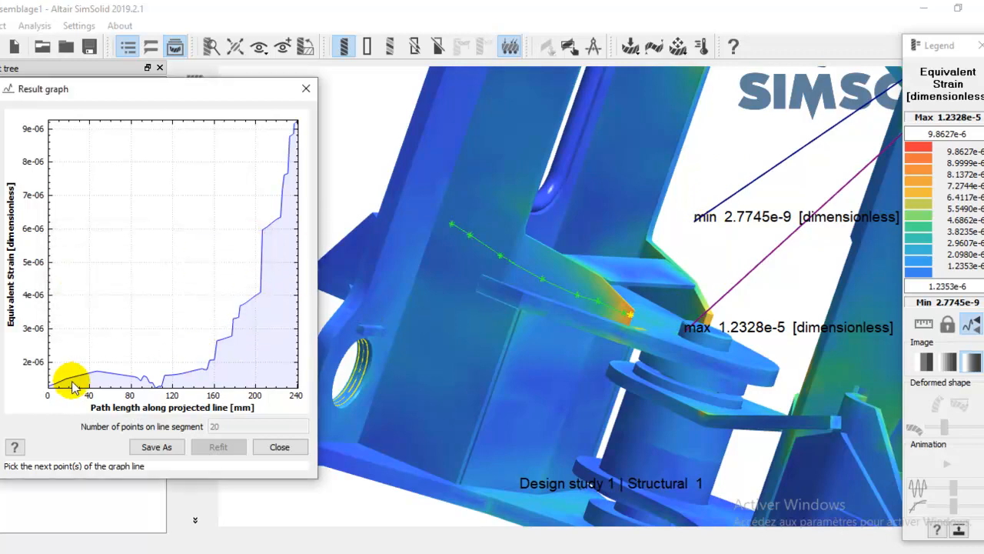
drag(320, 164, 497, 165)
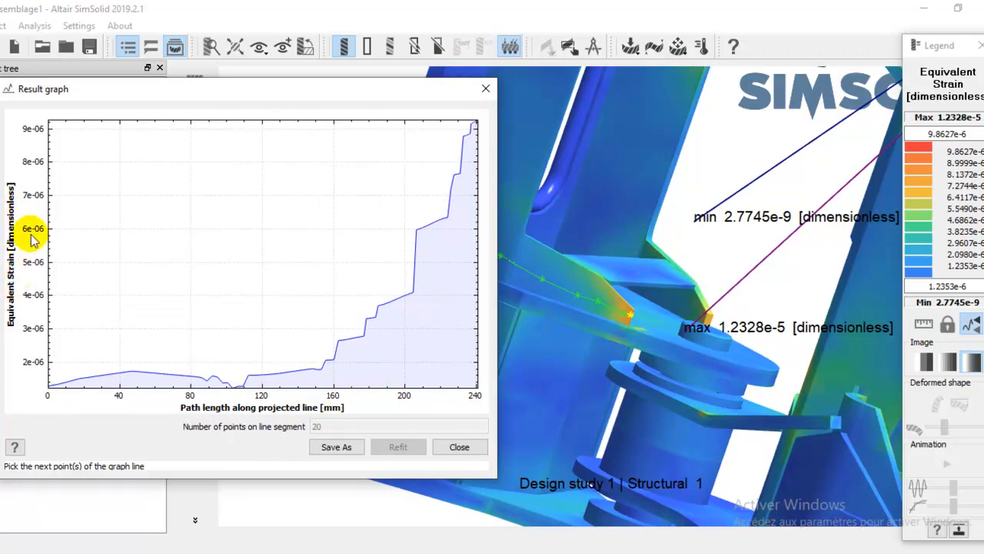
click(486, 88)
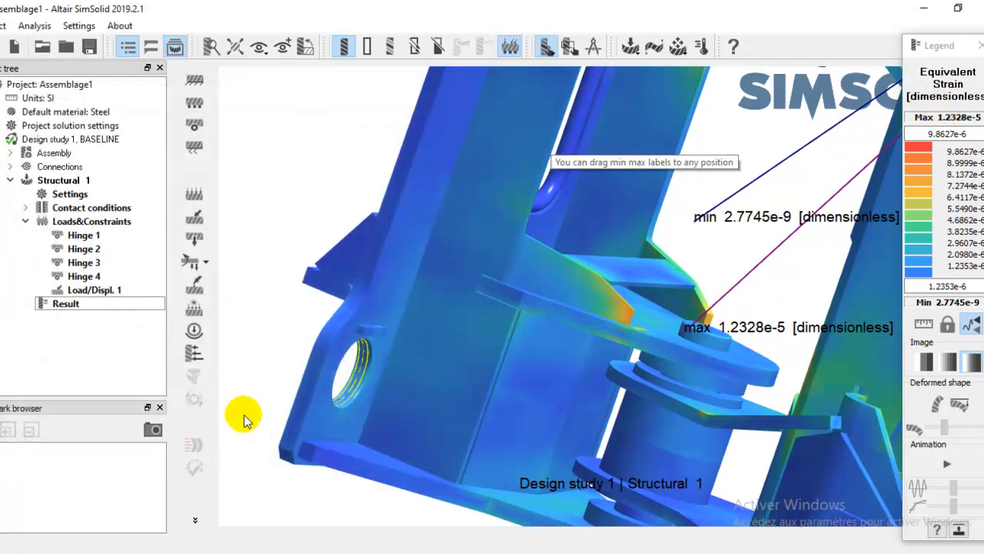
Display the Displacement X result plot on the assembly and turn off the min and max labels.
click(195, 520)
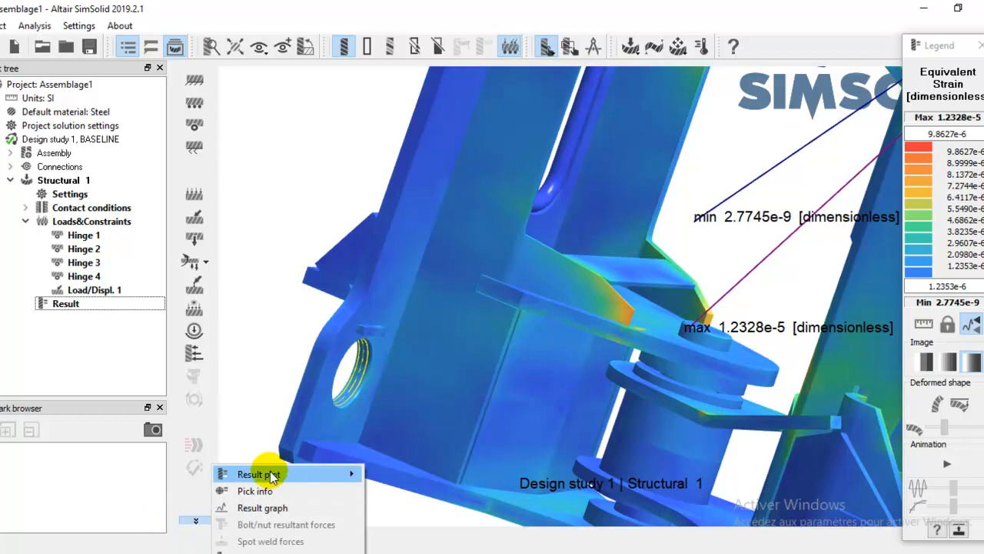
mouse_move(288, 479)
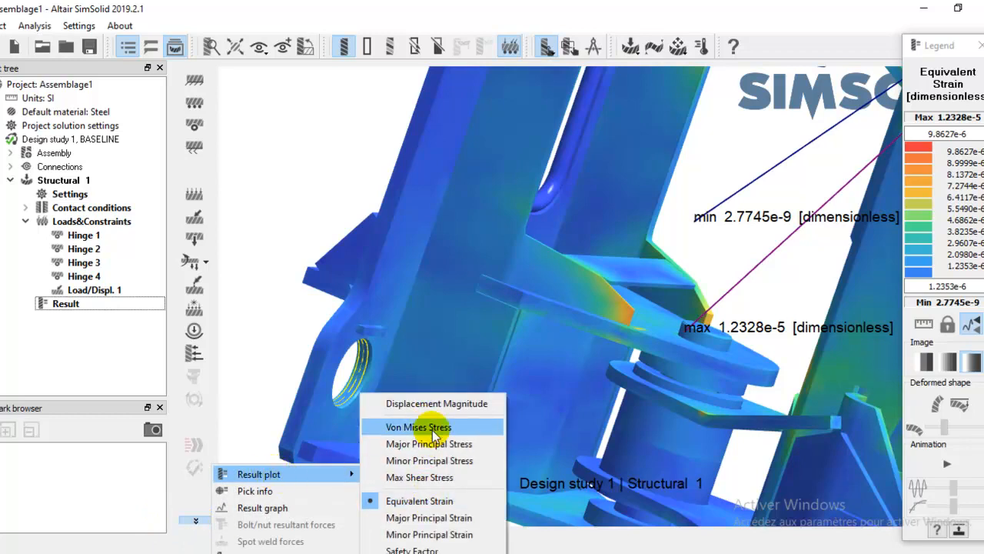
mouse_move(458, 552)
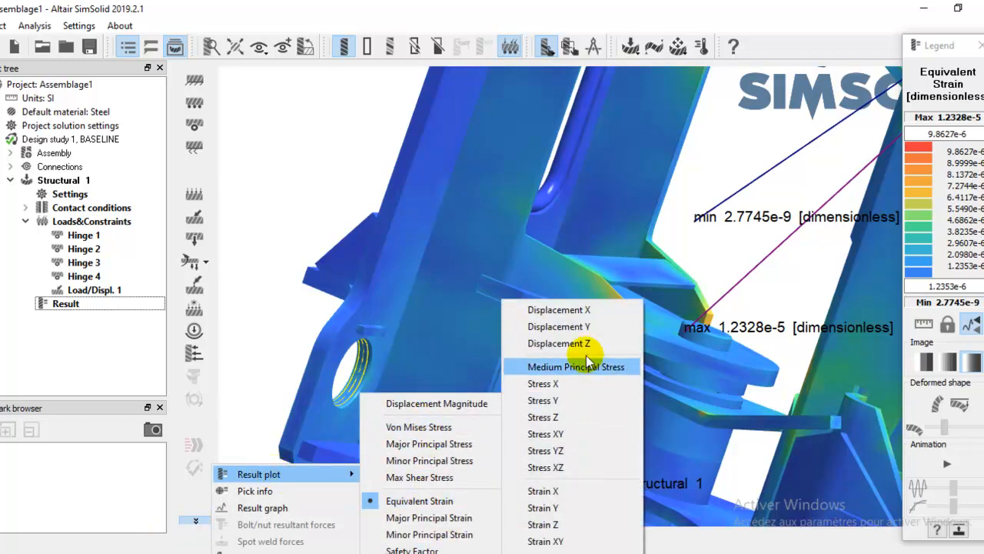
click(569, 310)
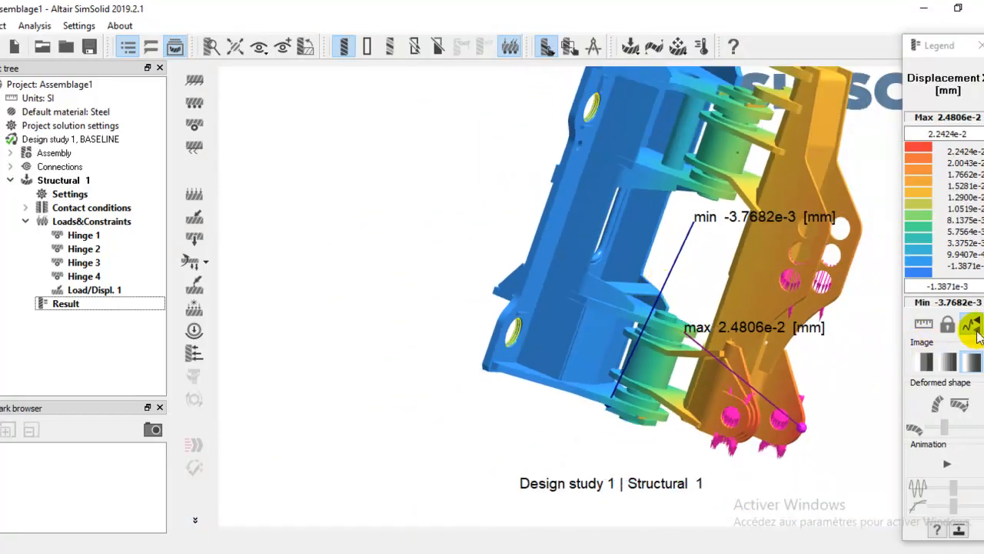
click(974, 328)
Move the legend fully into view beside the model, and run and stop the Displacement X animation.
right_drag(815, 368, 735, 362)
drag(939, 44, 302, 51)
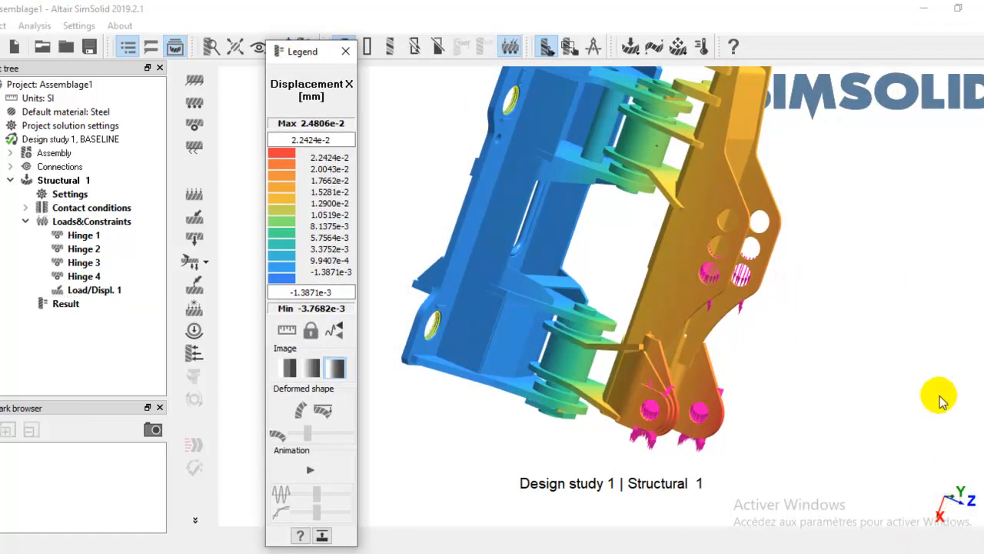
click(310, 470)
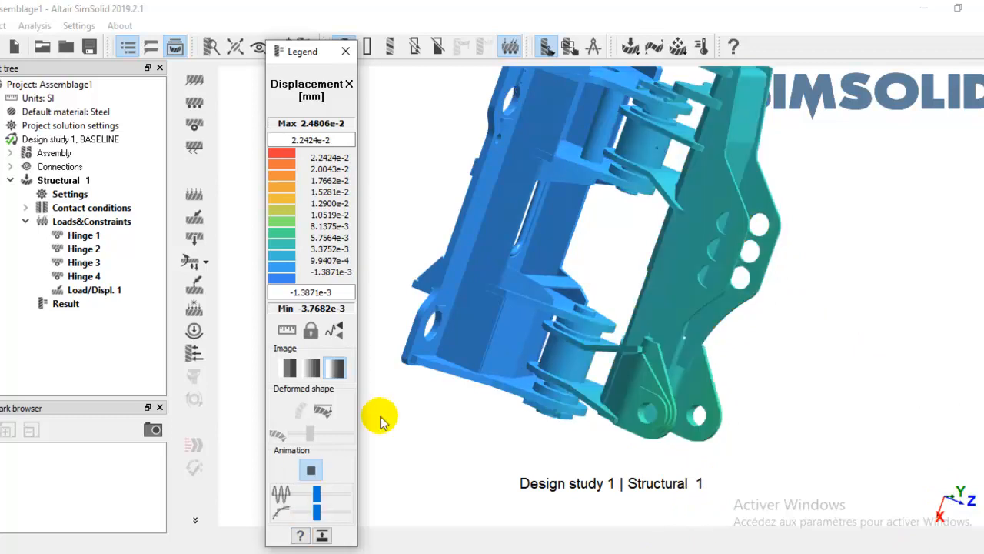
click(310, 471)
Display the Displacement Y result plot and move its legend fully into view.
click(194, 521)
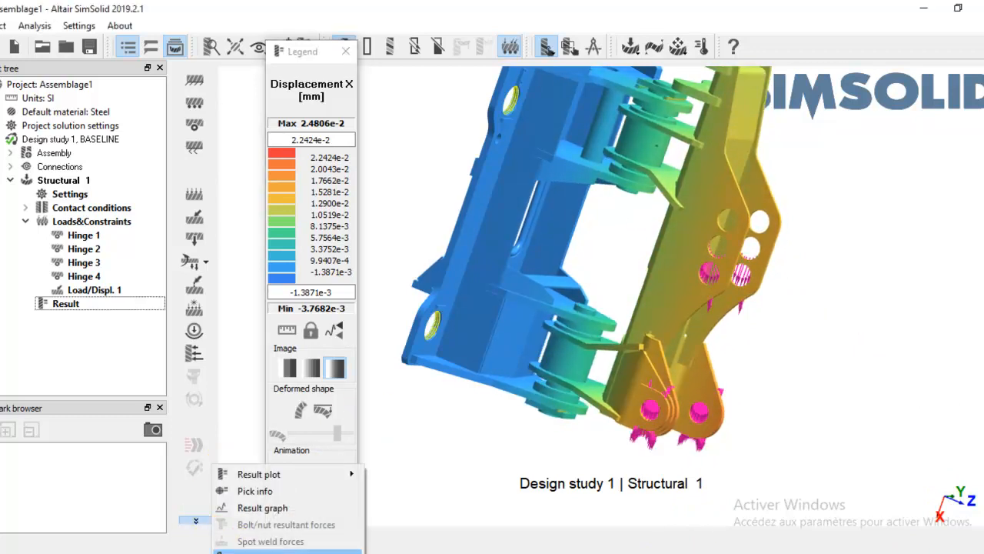
mouse_move(338, 474)
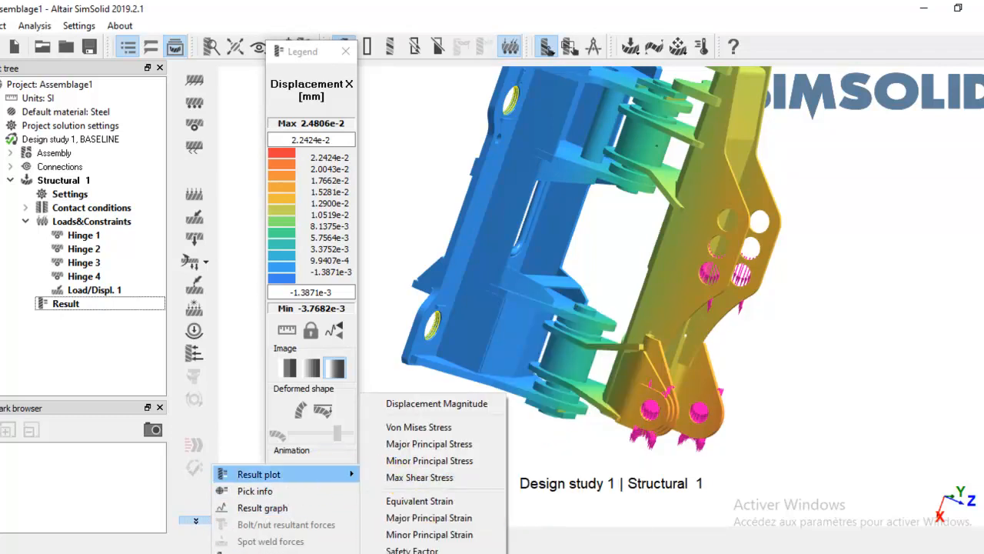
click(569, 326)
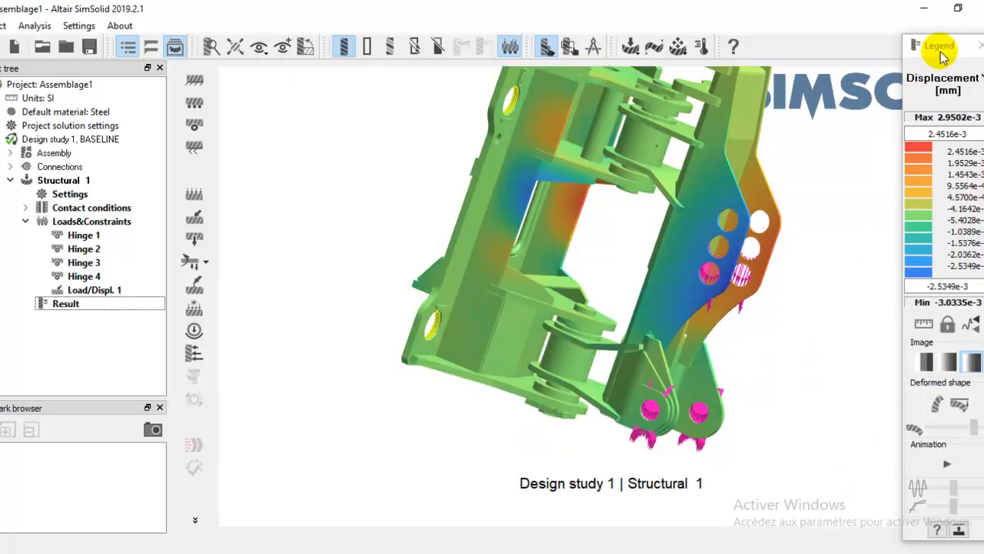
drag(940, 46, 837, 51)
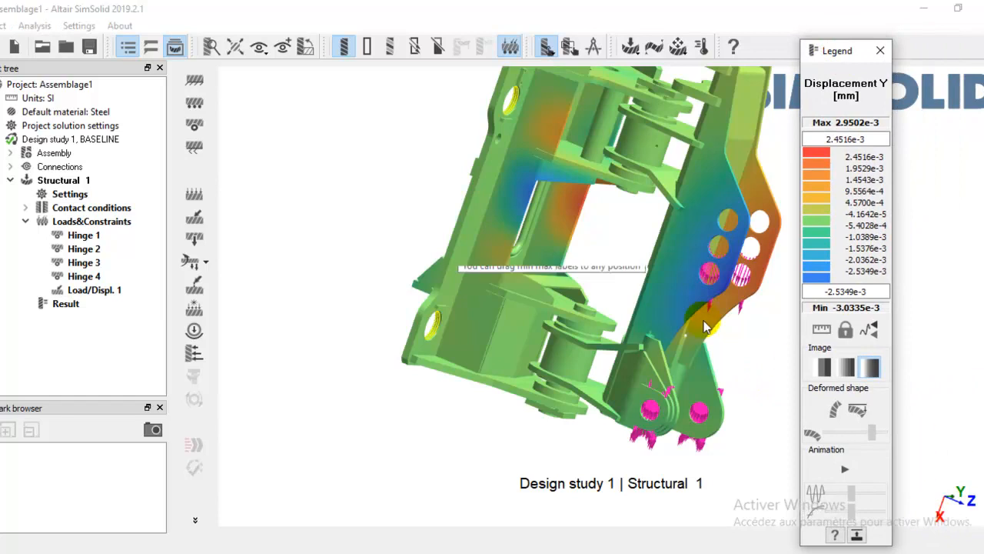
Animate the Displacement Y result from the Left standard view and examine the moving assembly from the pivoting arm's side.
right_drag(756, 484, 685, 484)
drag(684, 484, 589, 440)
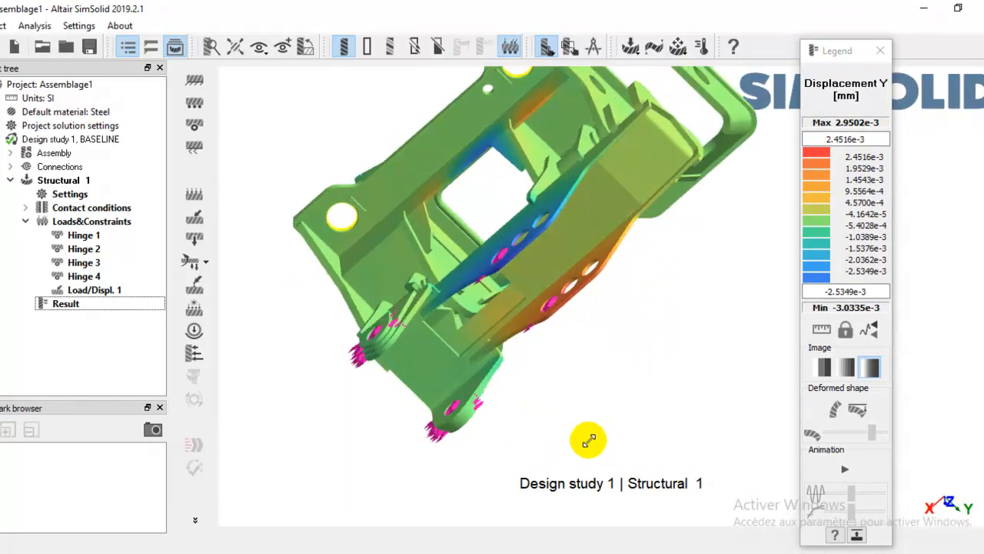
click(258, 46)
click(281, 103)
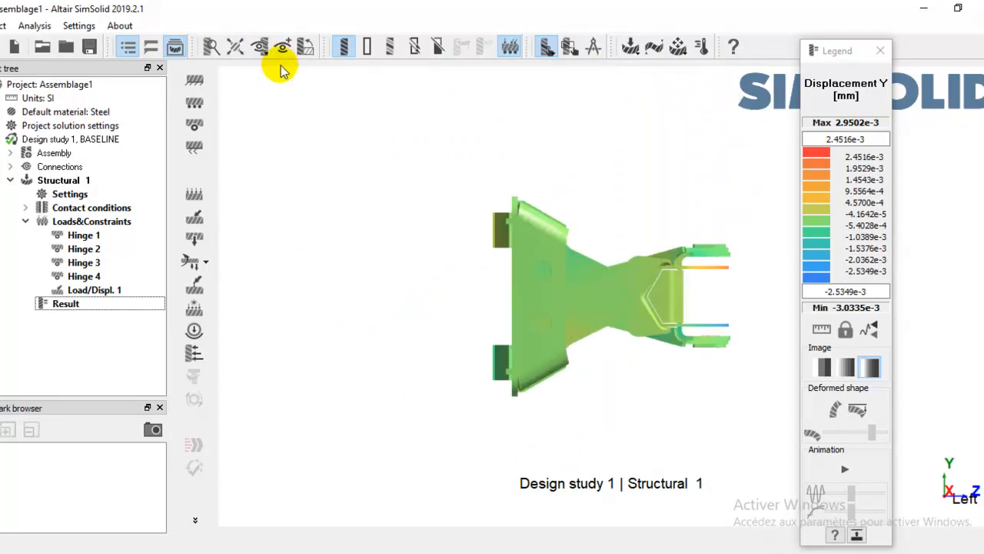
click(846, 470)
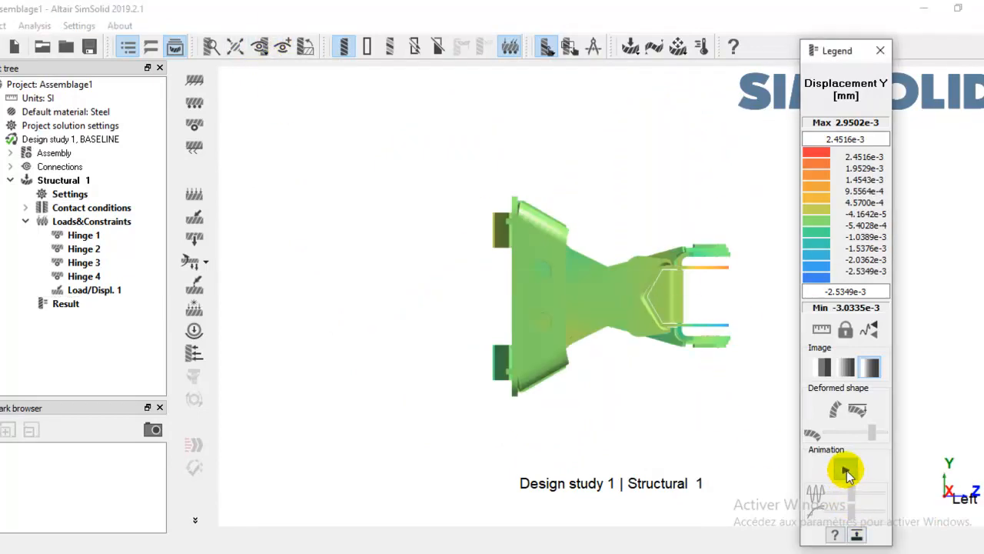
drag(687, 385, 616, 330)
drag(793, 452, 614, 498)
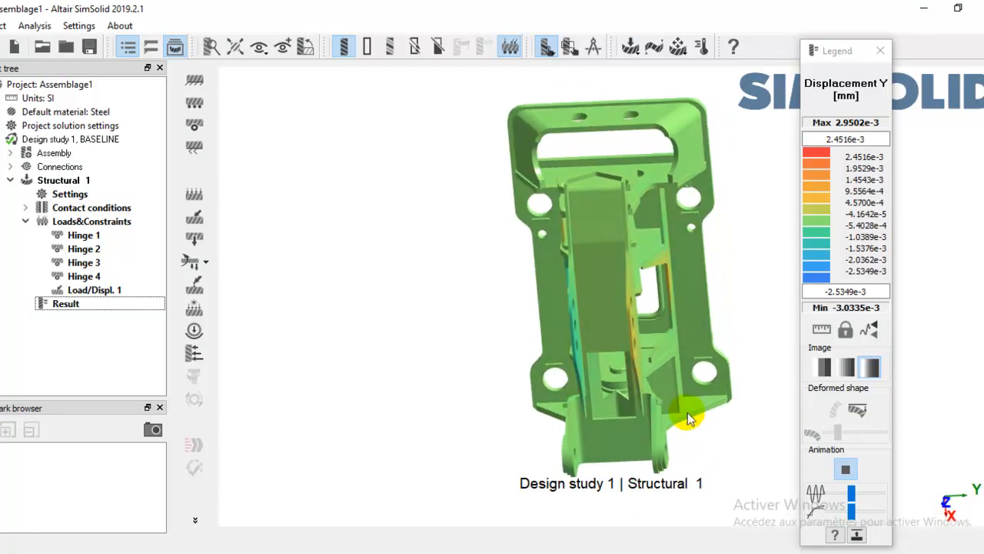
Stop the Displacement Y animation, then display the Displacement Z plot as an animation with min and max labels turned on.
click(846, 471)
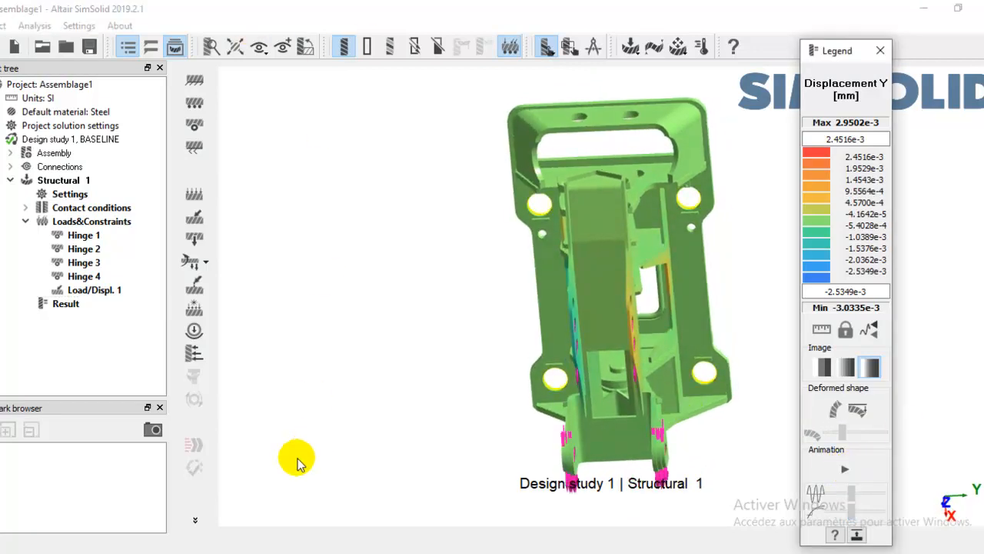
click(195, 520)
click(232, 492)
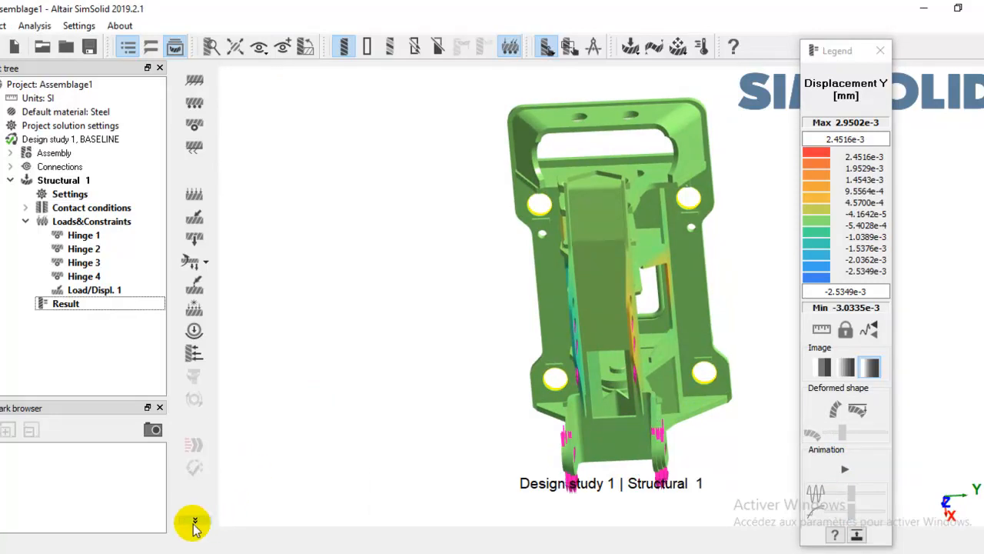
click(195, 520)
mouse_move(284, 478)
mouse_move(430, 551)
click(559, 343)
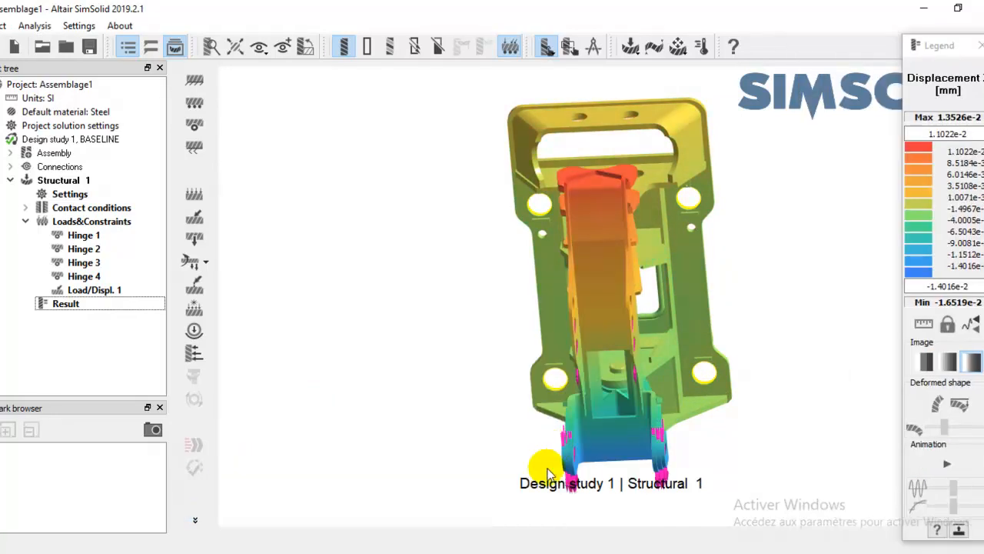
click(947, 464)
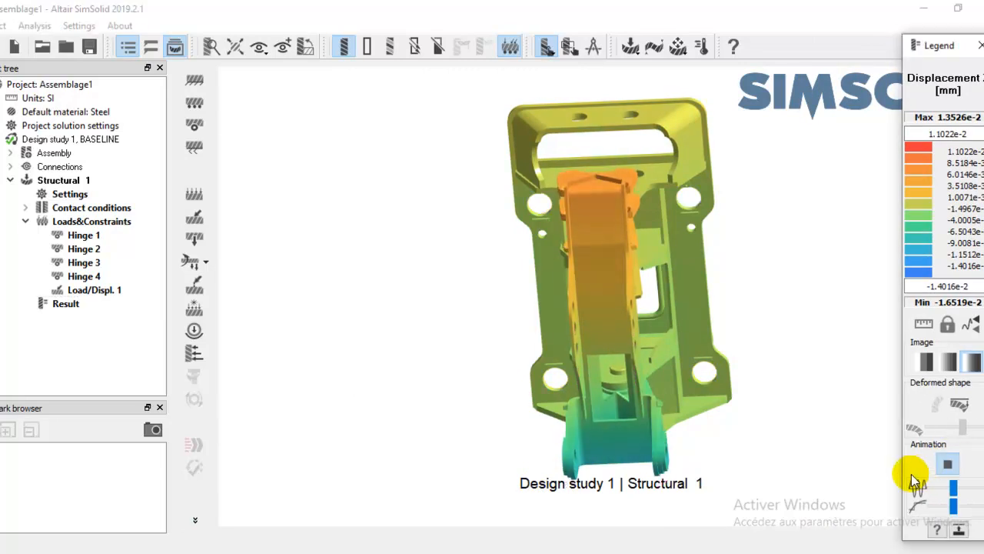
click(970, 323)
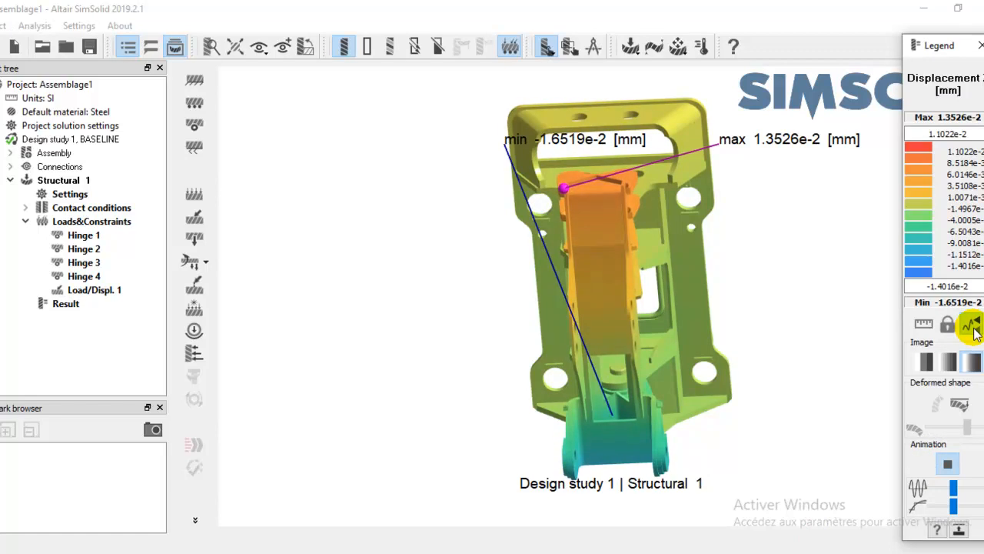
Display the Displacement Y result plot again and place its min and max labels on opposite sides of the model.
click(195, 520)
mouse_move(308, 475)
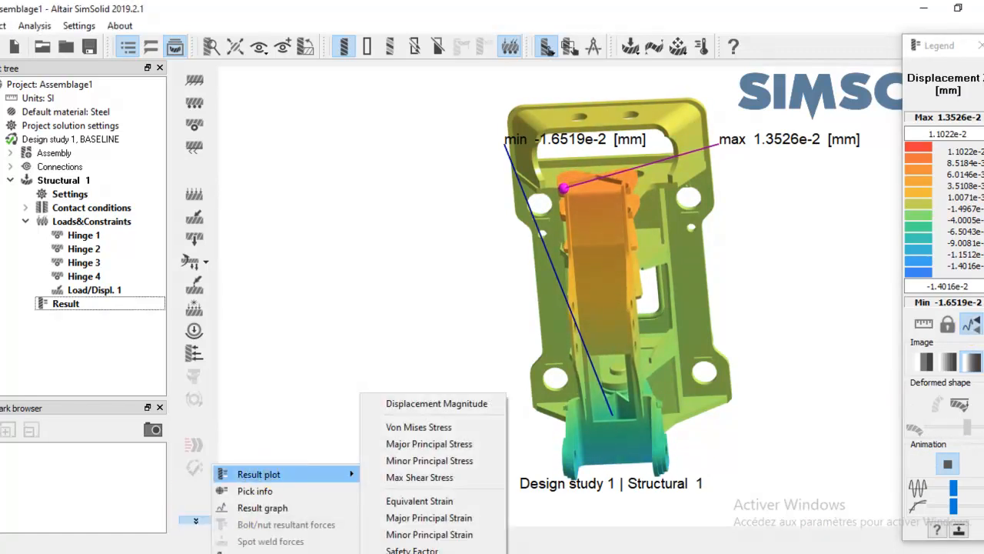
mouse_move(446, 552)
click(577, 326)
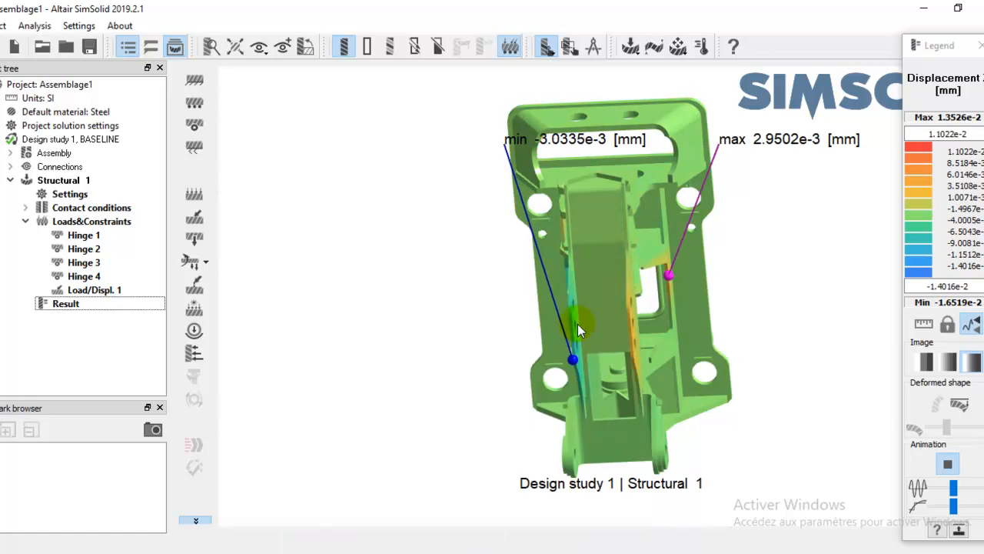
drag(804, 148, 815, 207)
drag(590, 142, 452, 211)
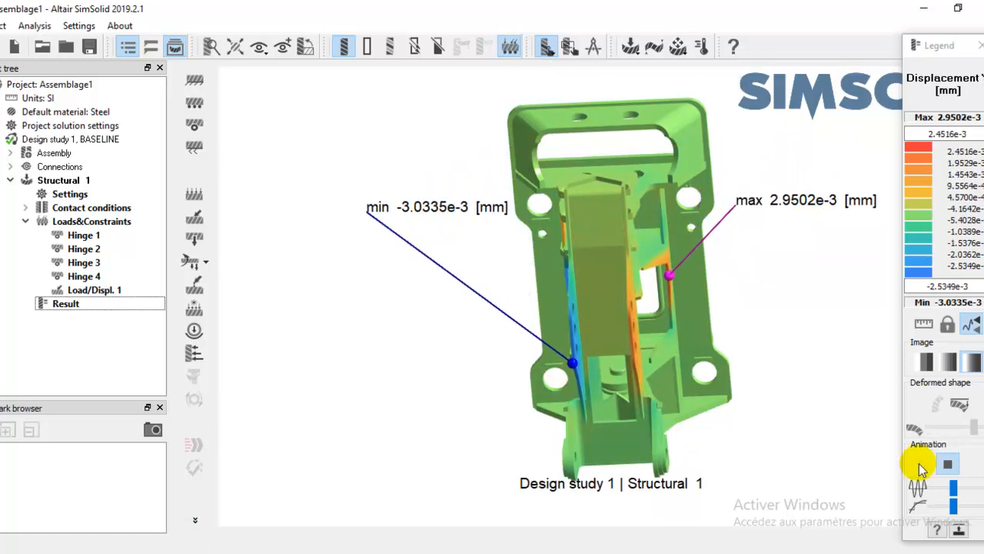
Display the Stress X result plot on the assembly.
click(195, 521)
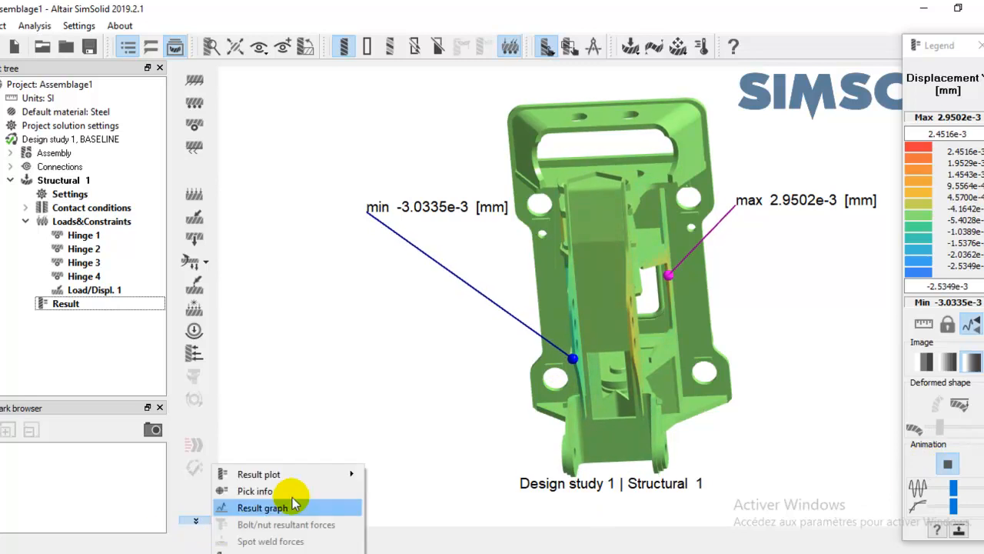
mouse_move(292, 474)
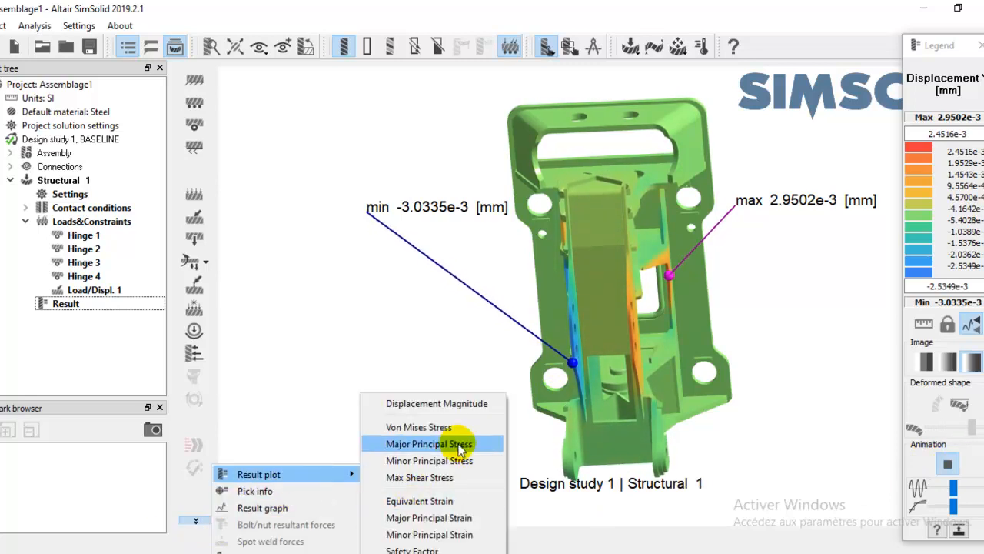
mouse_move(454, 552)
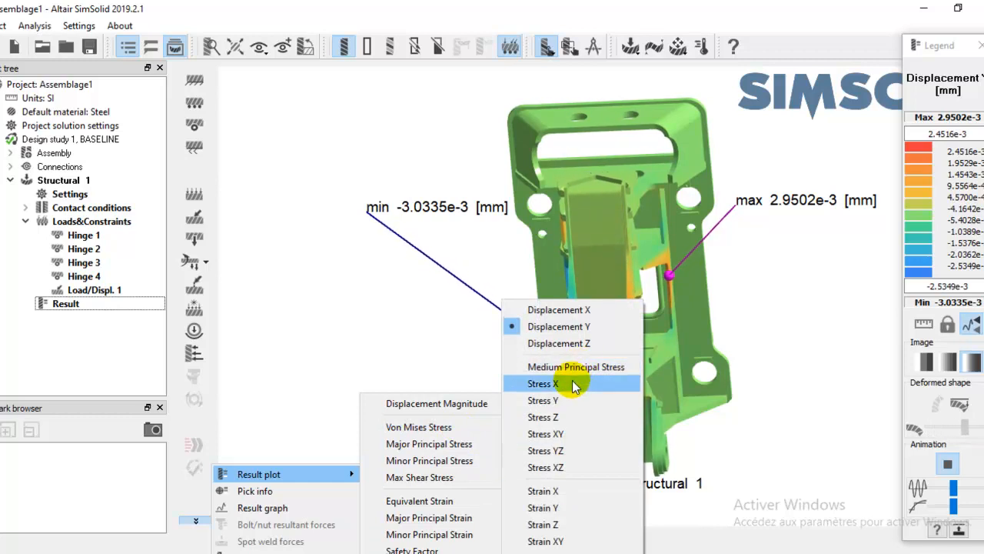
click(572, 383)
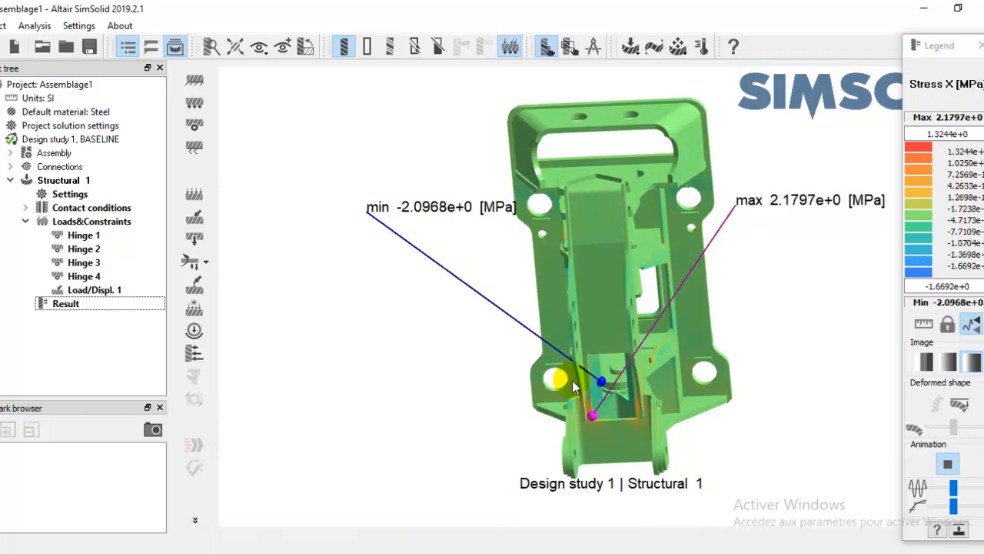
Replace the Stress X plot with the Stress Y result plot.
click(197, 520)
mouse_move(281, 473)
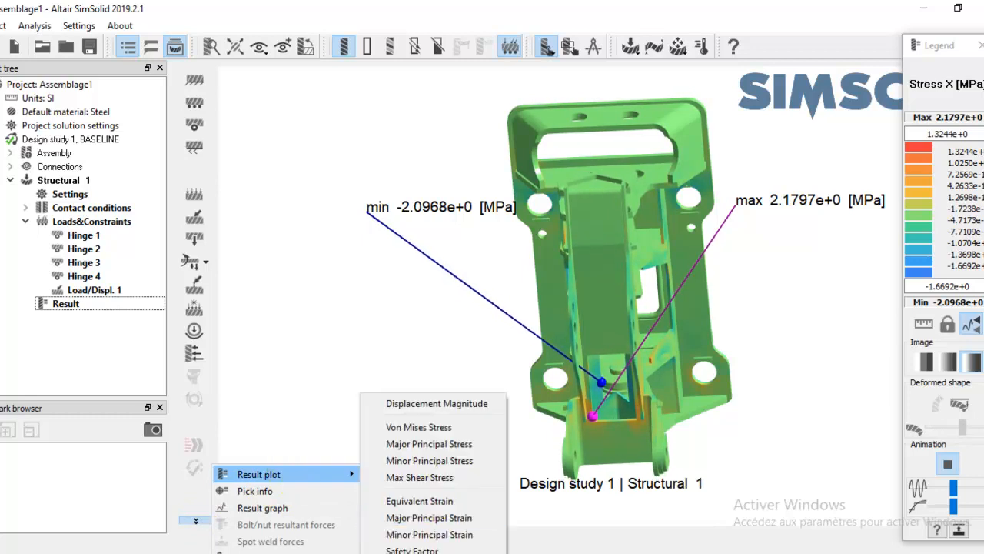
mouse_move(419, 552)
click(580, 400)
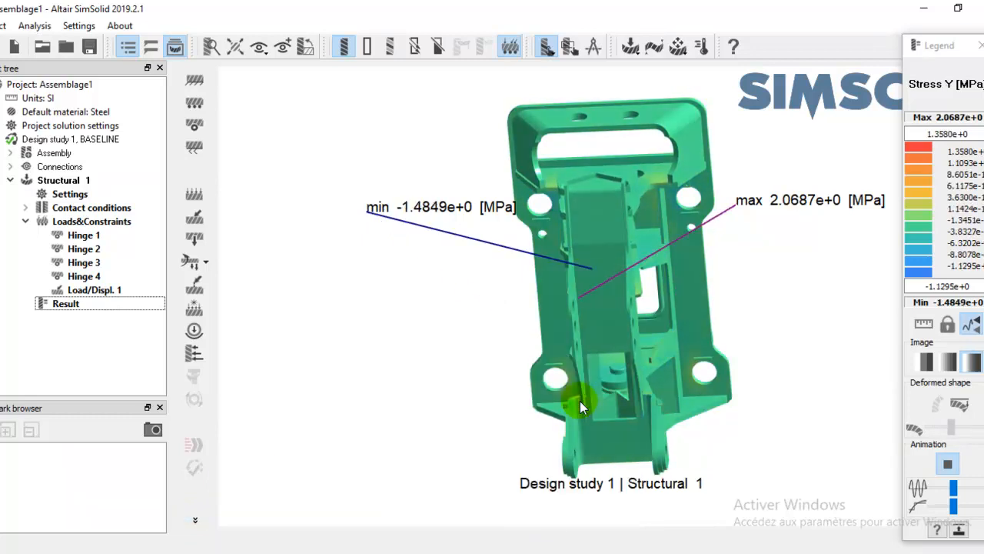
Display the Stress Z result plot and move the min and max labels together into the empty space beside the model.
click(197, 520)
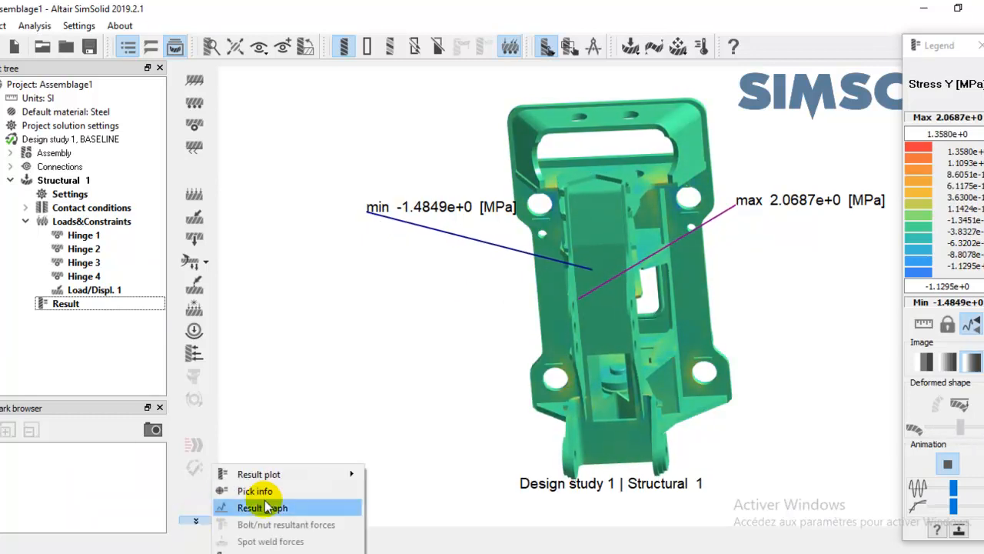
mouse_move(254, 473)
mouse_move(419, 552)
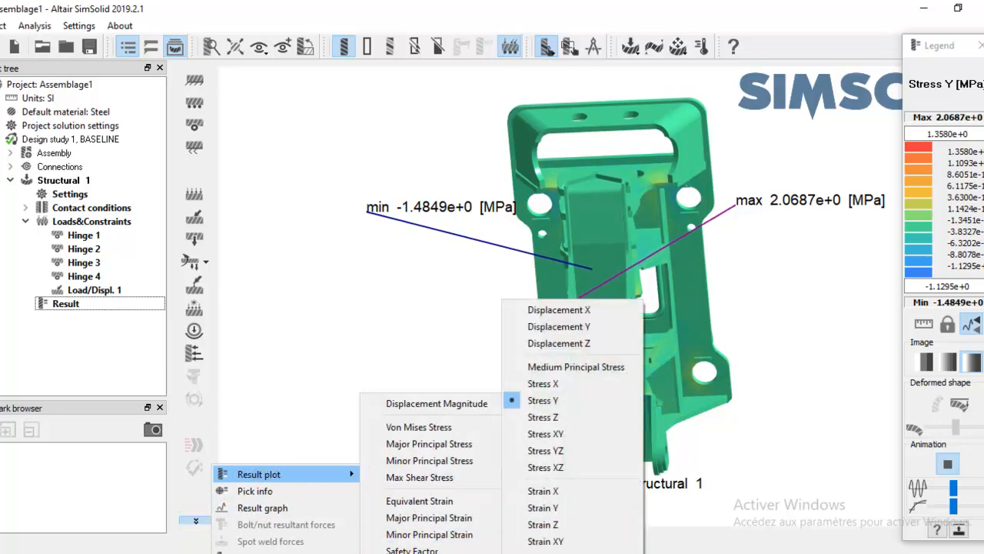
click(560, 418)
drag(531, 164, 348, 149)
drag(463, 206, 354, 199)
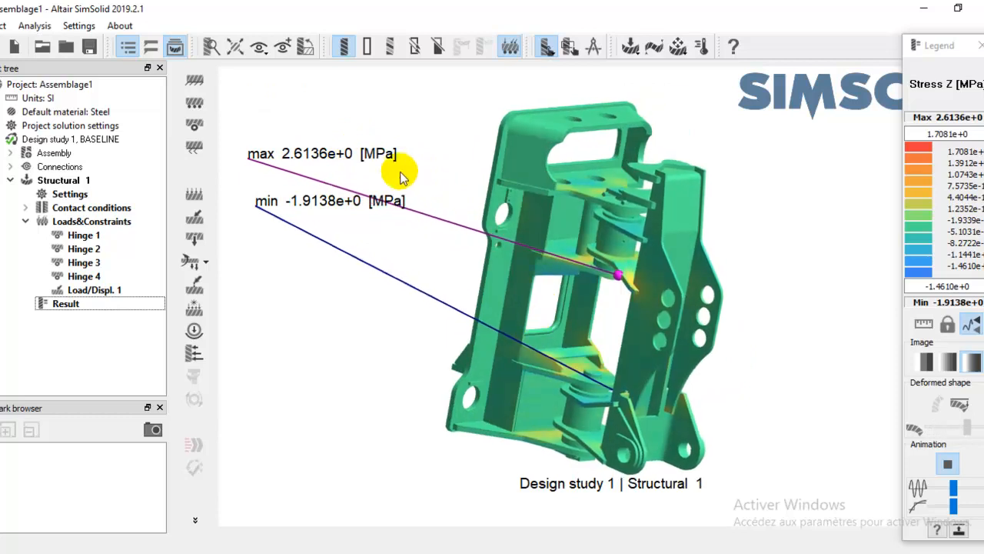
Stop the Stress Z animation and move the legend fully into view.
click(950, 466)
drag(945, 44, 915, 21)
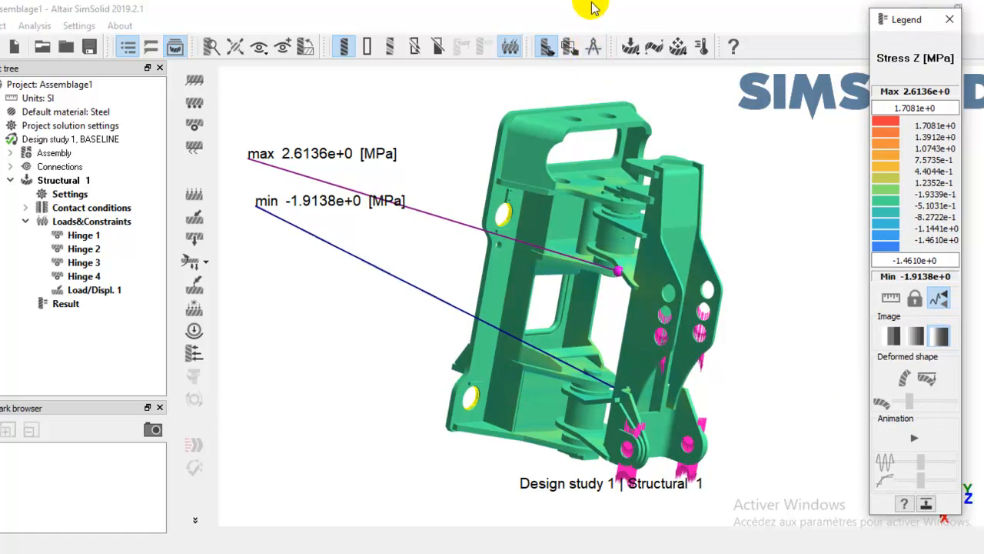
click(543, 78)
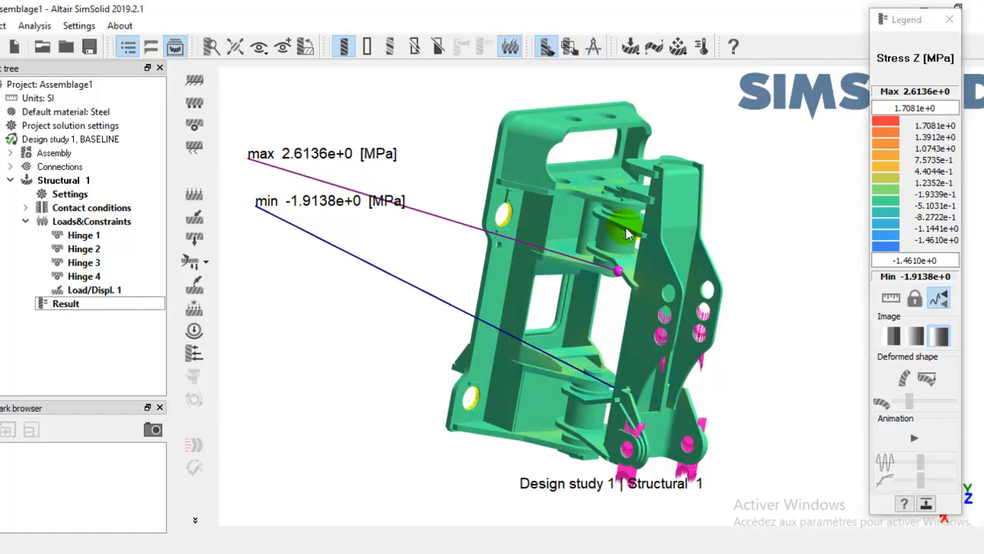
Rearrange the Stress Z min and max labels beside the frame and examine the maximum stress point on the upper pivot bracket closely.
drag(291, 200, 269, 254)
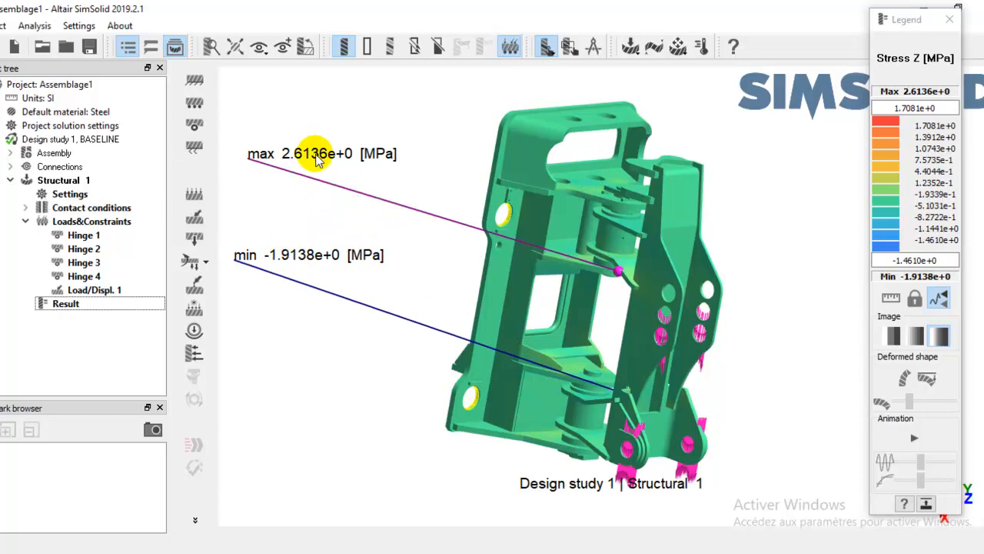
drag(352, 162, 346, 185)
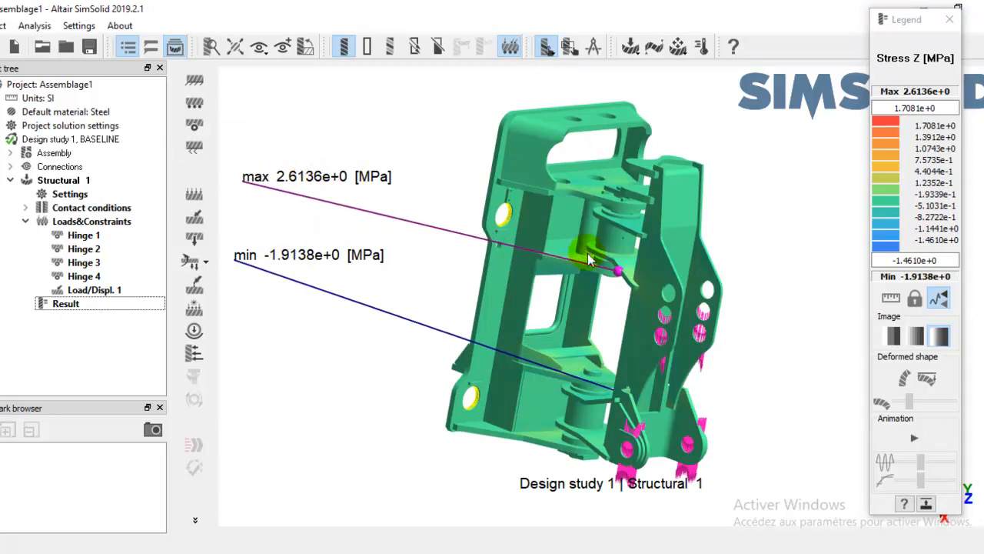
drag(585, 248, 595, 269)
click(291, 181)
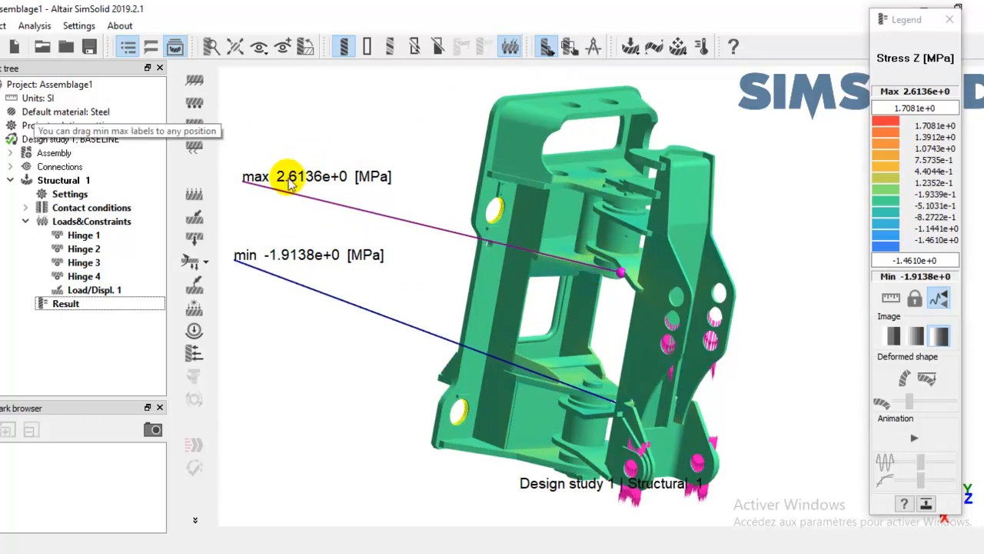
mouse_move(290, 181)
mouse_down()
mouse_move(279, 176)
mouse_move(277, 193)
mouse_up()
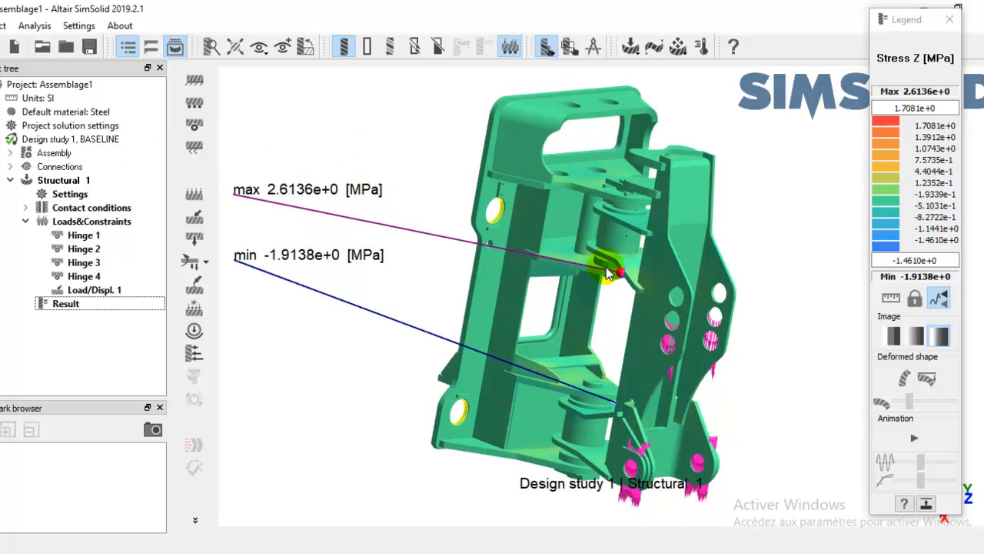
scroll(607, 269, up, 3)
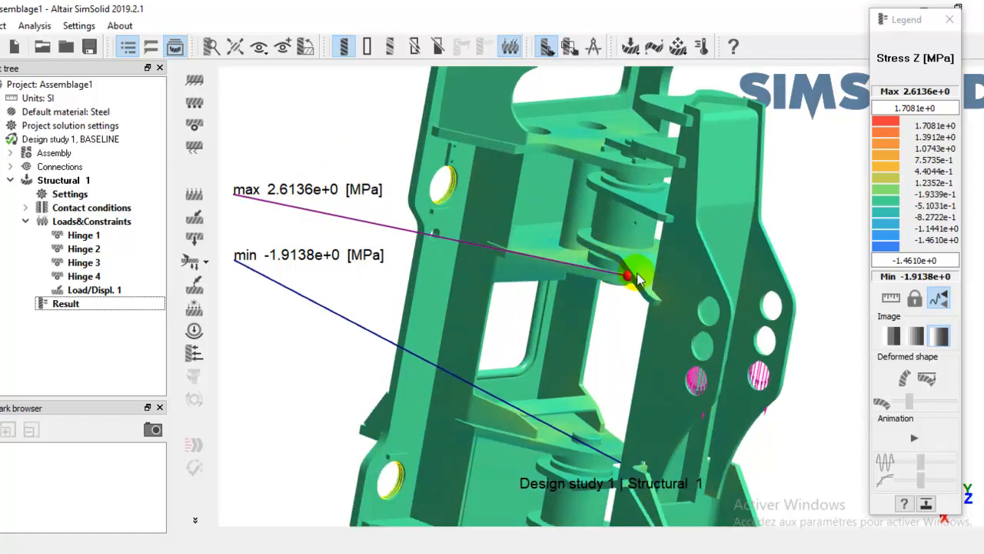
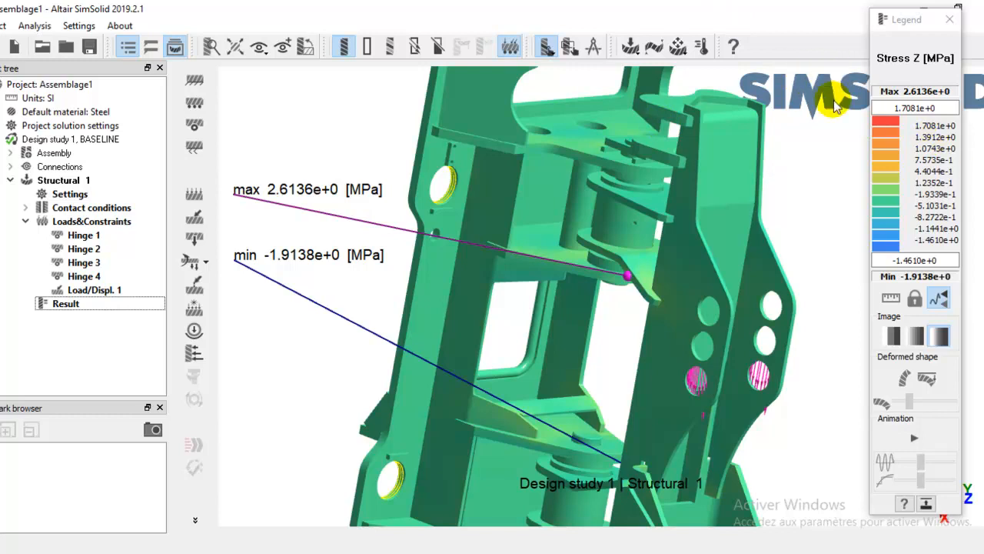
Examine the Stress Z distribution over the whole assembly from the opposite side, keeping the legend beside the model.
drag(631, 268, 658, 288)
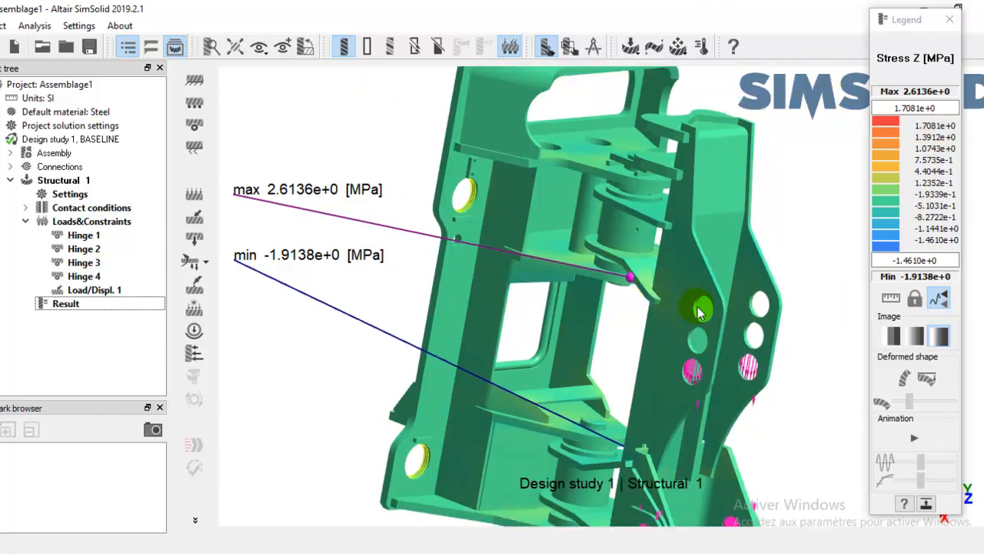
drag(784, 270, 566, 92)
drag(624, 306, 513, 281)
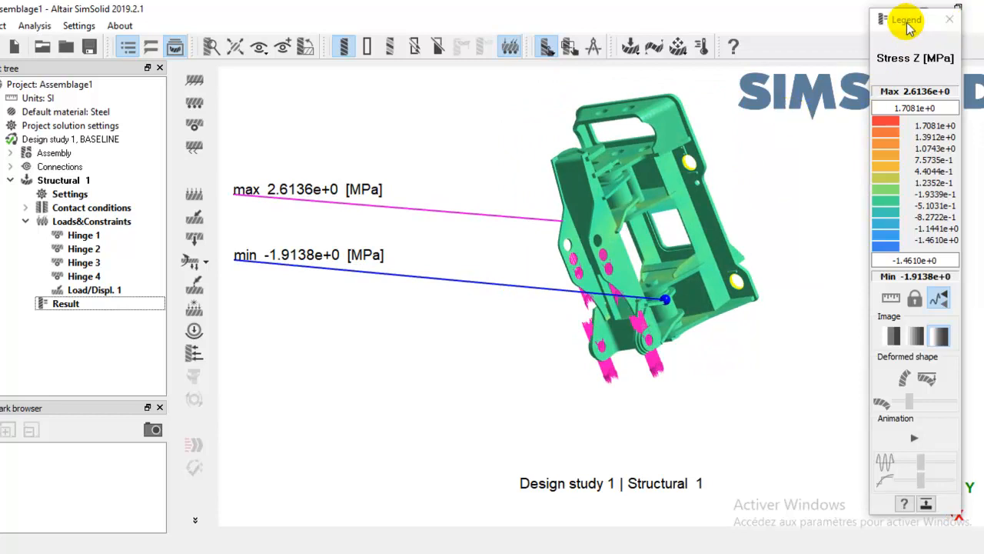
drag(892, 19, 897, 22)
drag(765, 96, 725, 97)
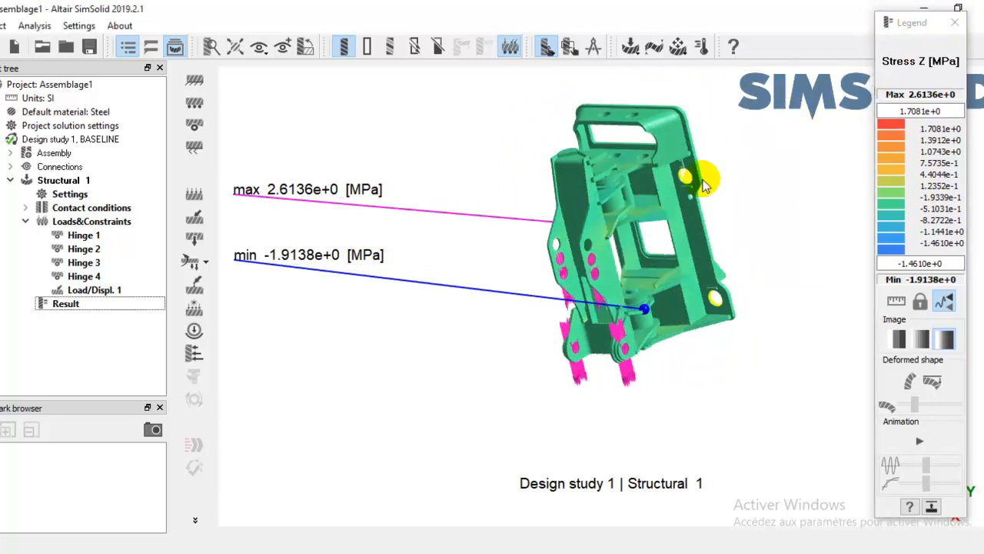
click(922, 25)
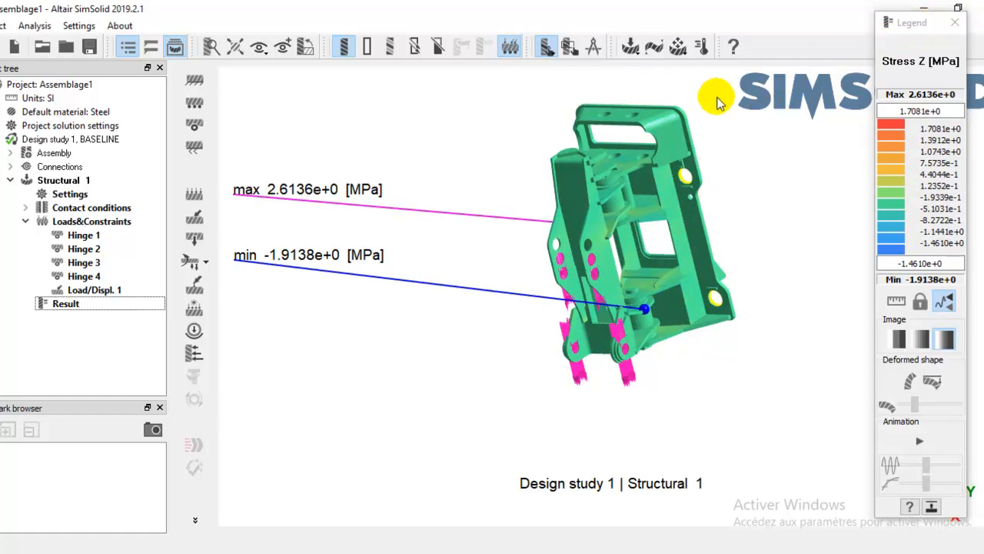
Close the Stress Z plot and display the Displacement Magnitude result plot.
click(955, 25)
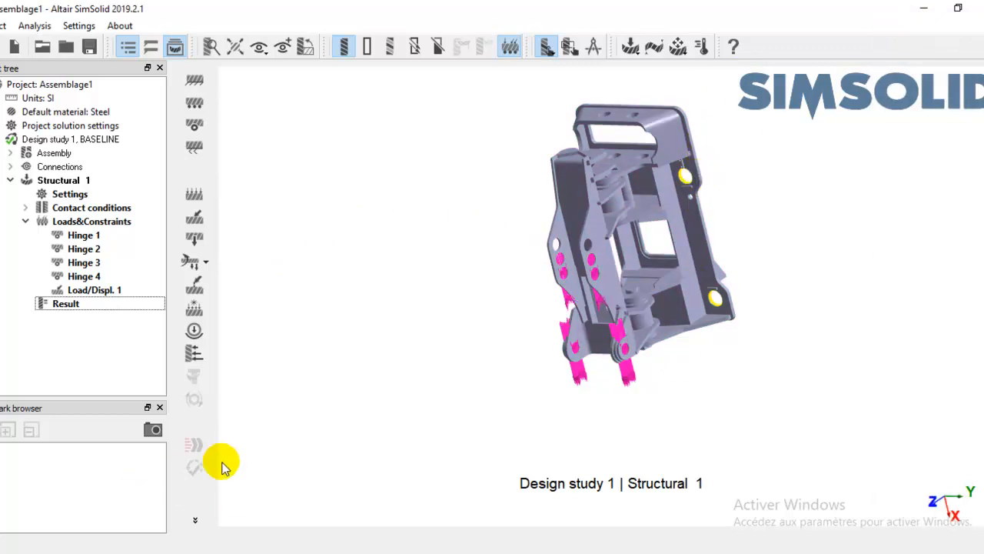
click(195, 521)
mouse_move(254, 475)
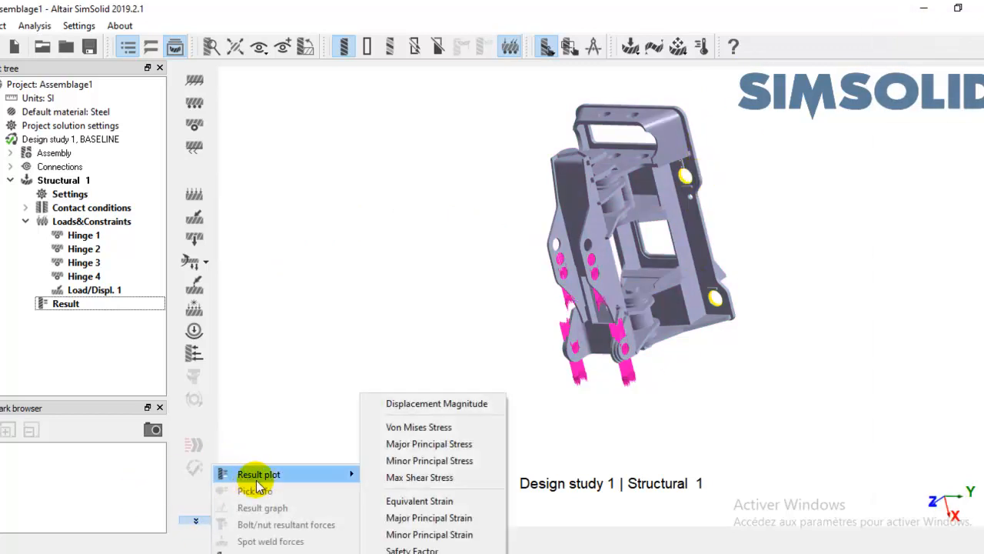
click(424, 406)
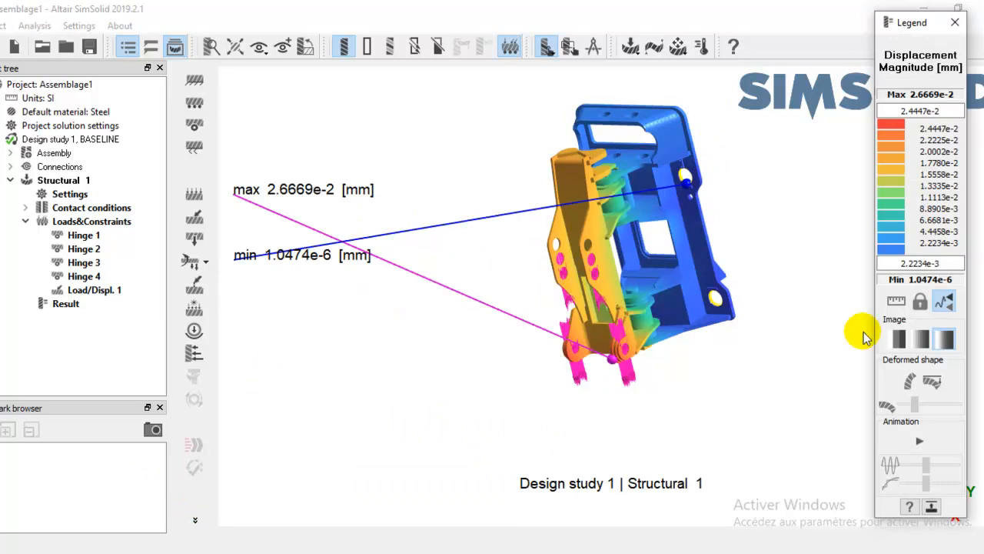
Place the min label near the frame's upper mounting hole and move the max label closer to the pivoting arm.
scroll(627, 151, up, 1)
drag(335, 260, 390, 309)
drag(319, 256, 803, 143)
drag(324, 192, 451, 212)
drag(661, 118, 658, 153)
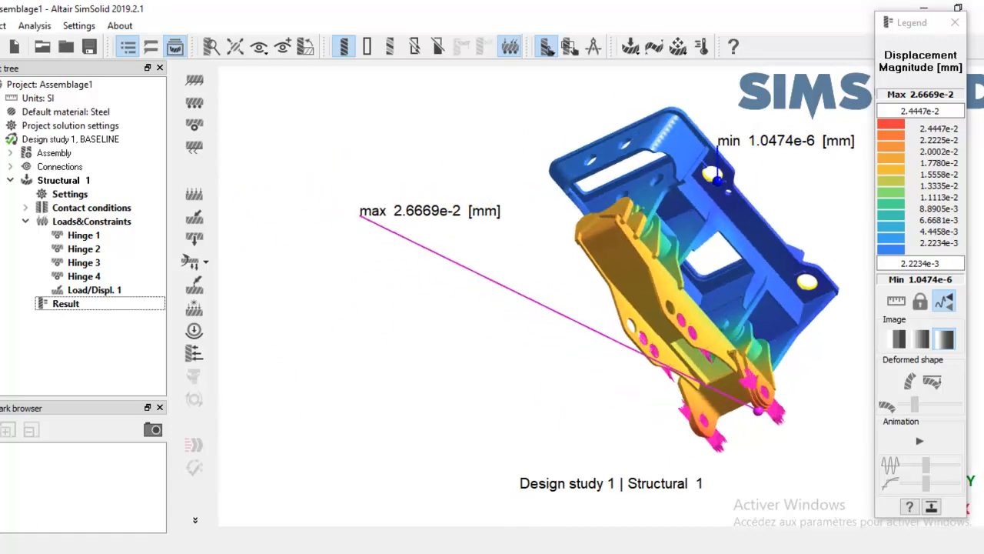
Search Windows for "capture" and open Outil Capture d'écran.
click(77, 543)
text(capture)
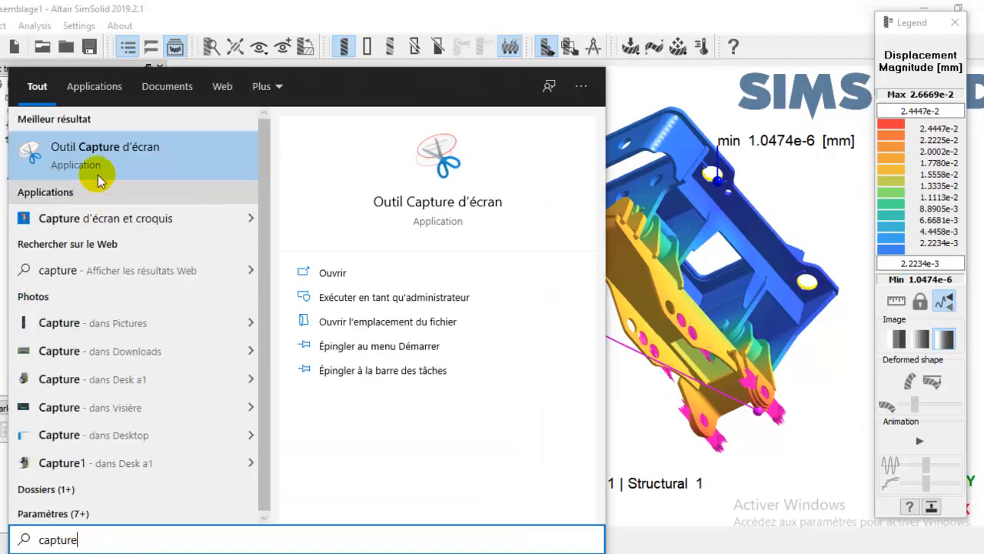
click(23, 153)
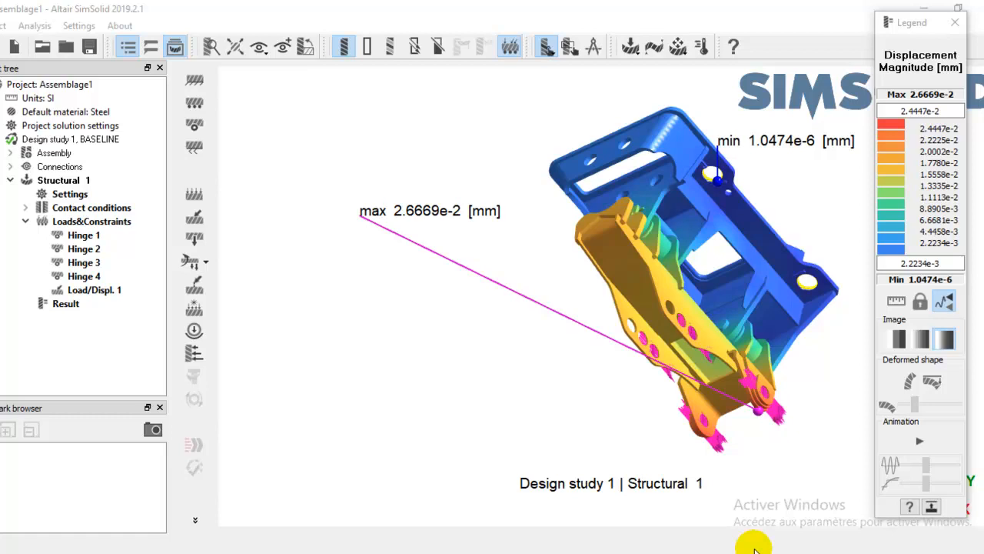
Capture the displacement plot with its min/max labels and legend as a rectangular snip, and close the capture tool without saving.
click(684, 368)
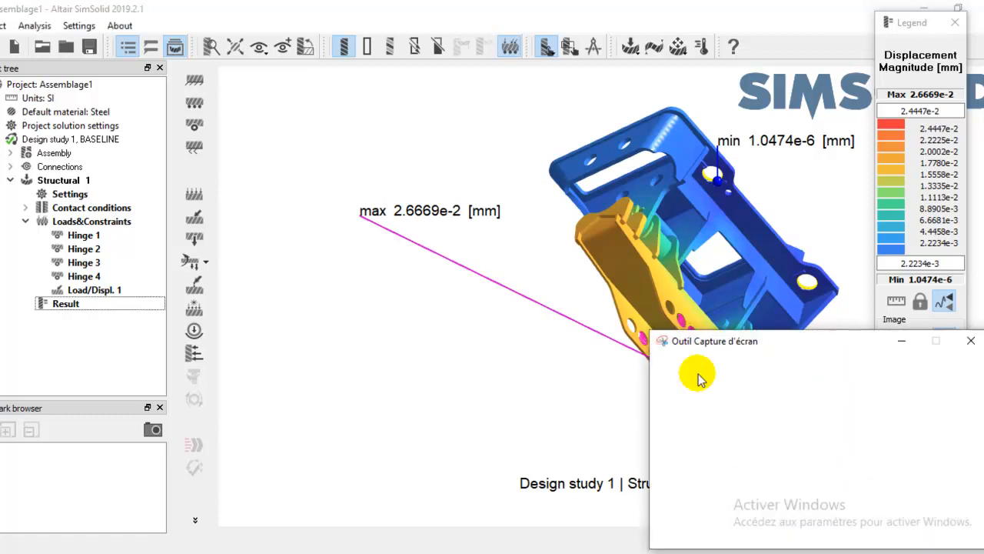
drag(343, 75, 966, 439)
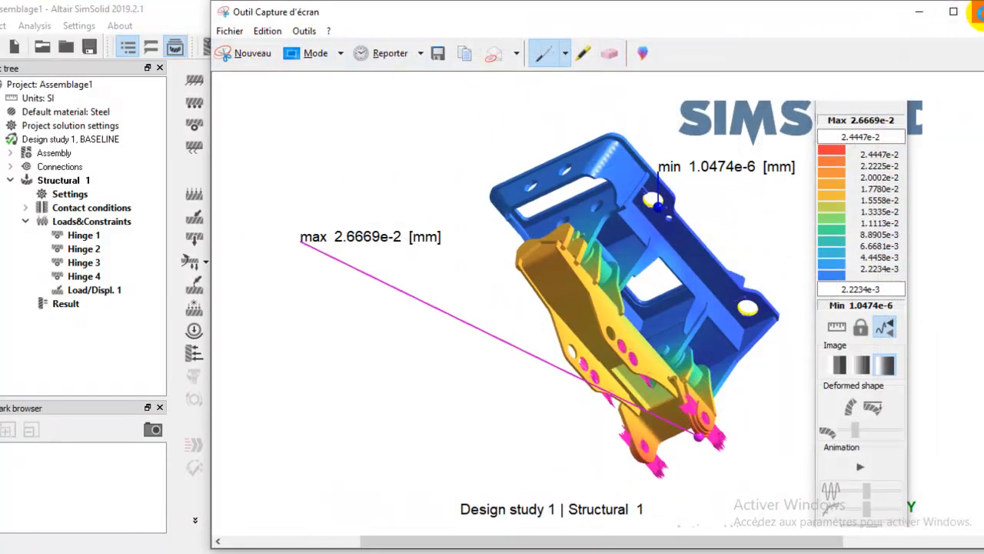
click(973, 11)
click(677, 299)
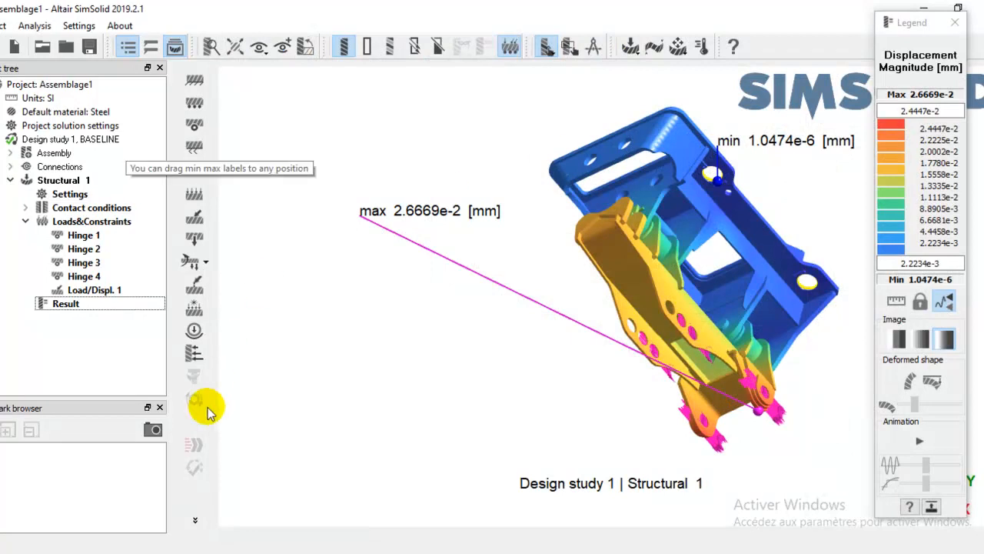
Snap one bookmark of the whole displacement plot and a second one of a close-up on the lower lugs at the max location.
click(152, 430)
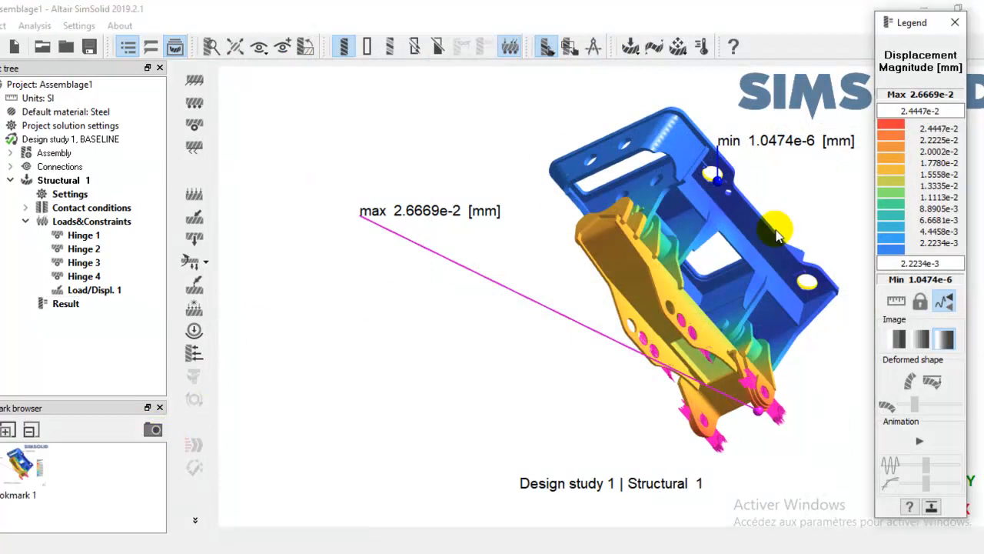
drag(621, 265, 565, 395)
scroll(667, 336, up, 8)
drag(657, 333, 687, 258)
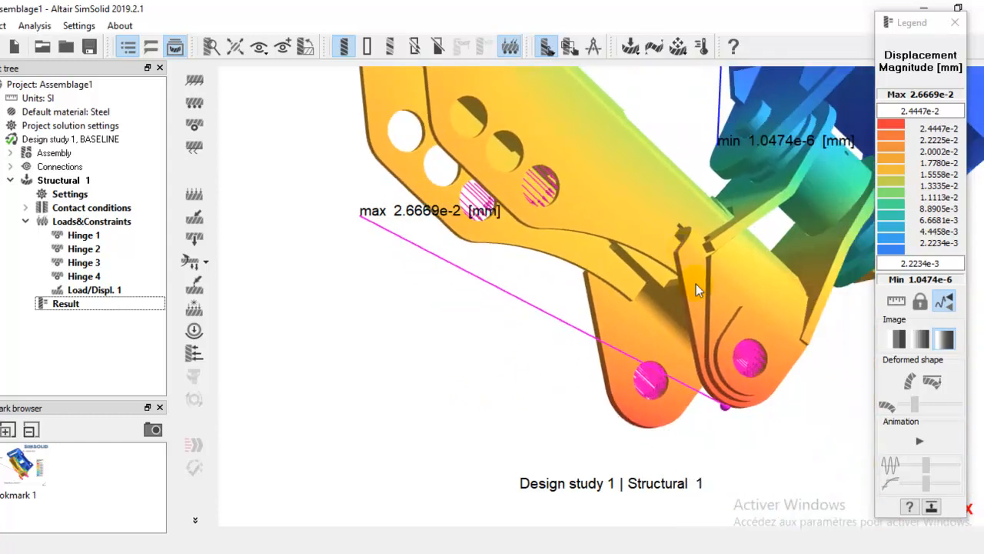
scroll(744, 369, up, 5)
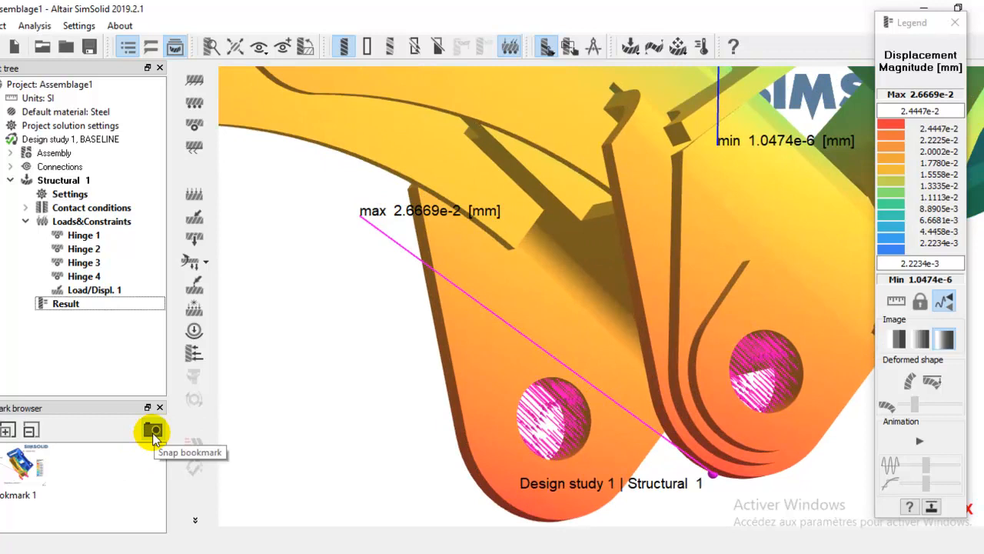
click(153, 432)
Save the bookmark images to the simsolisd folder on the desktop, overwriting the existing Bookmark 1.png and Bookmark 2.png.
click(40, 463)
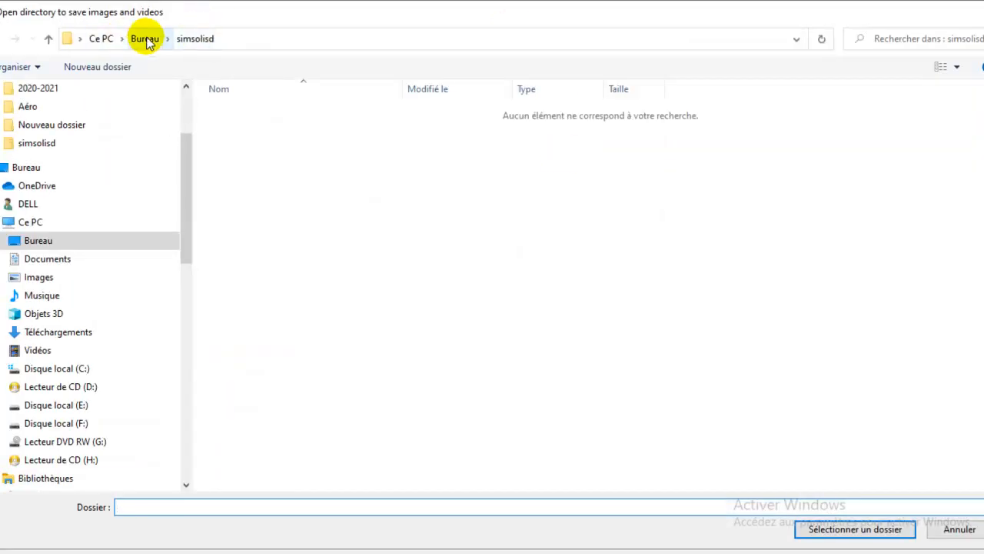
click(146, 39)
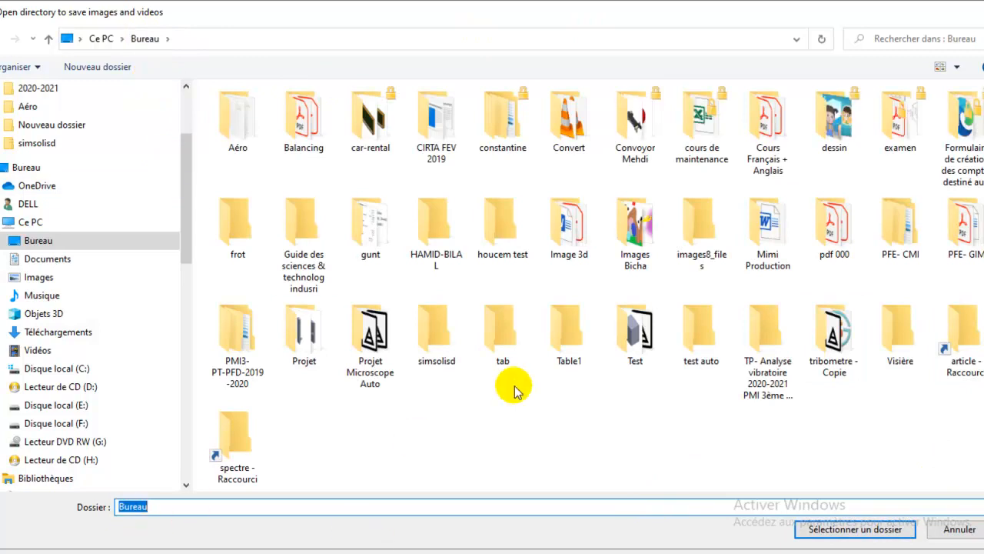
click(466, 343)
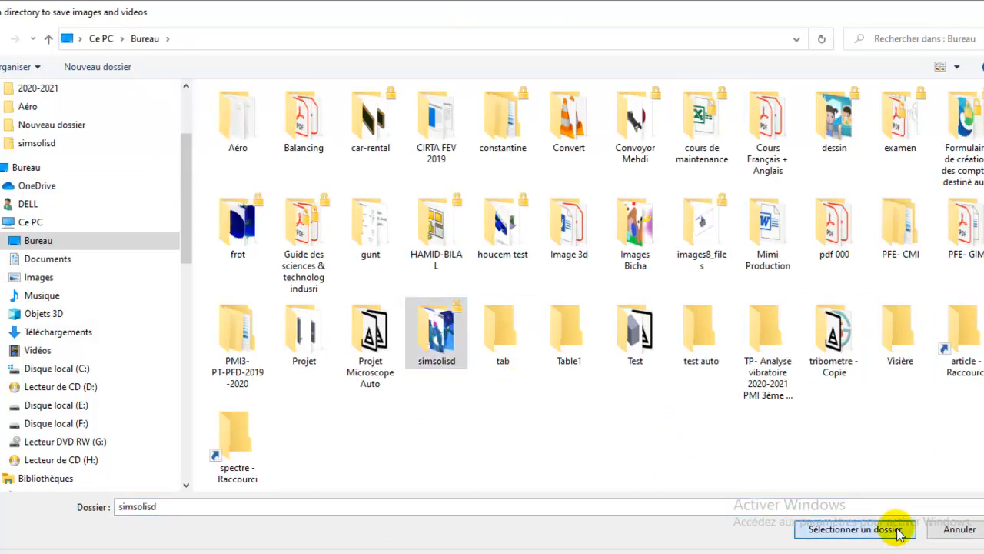
click(816, 529)
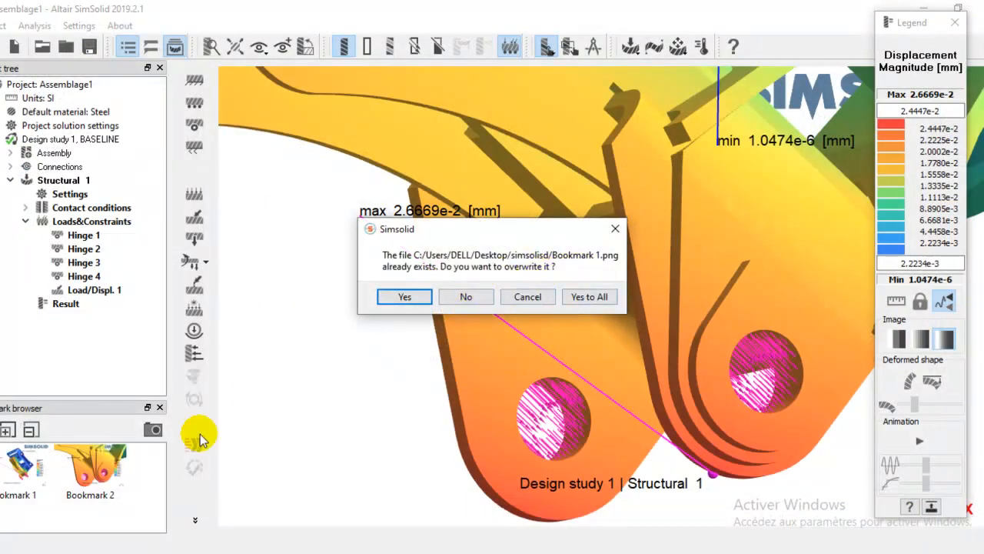
drag(529, 223, 440, 169)
click(322, 243)
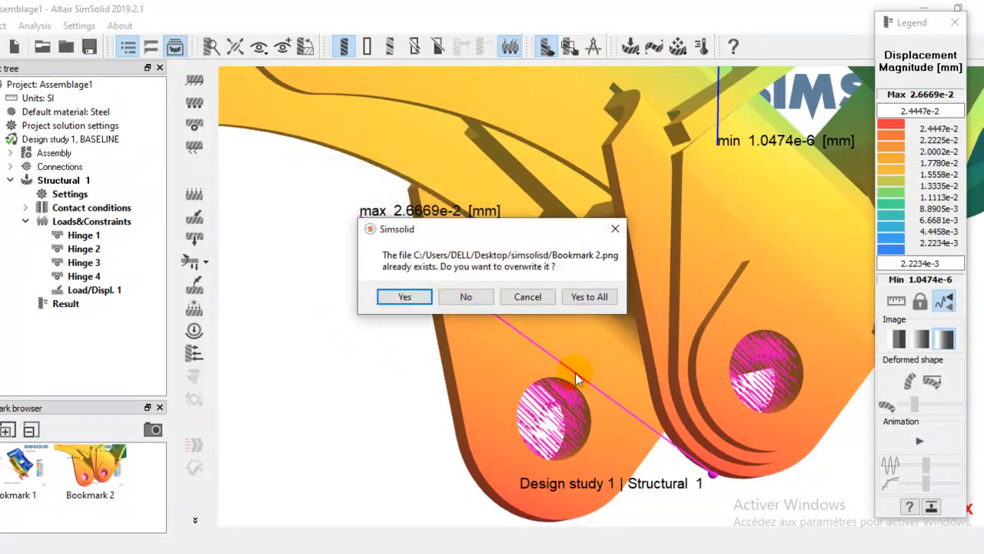
click(405, 298)
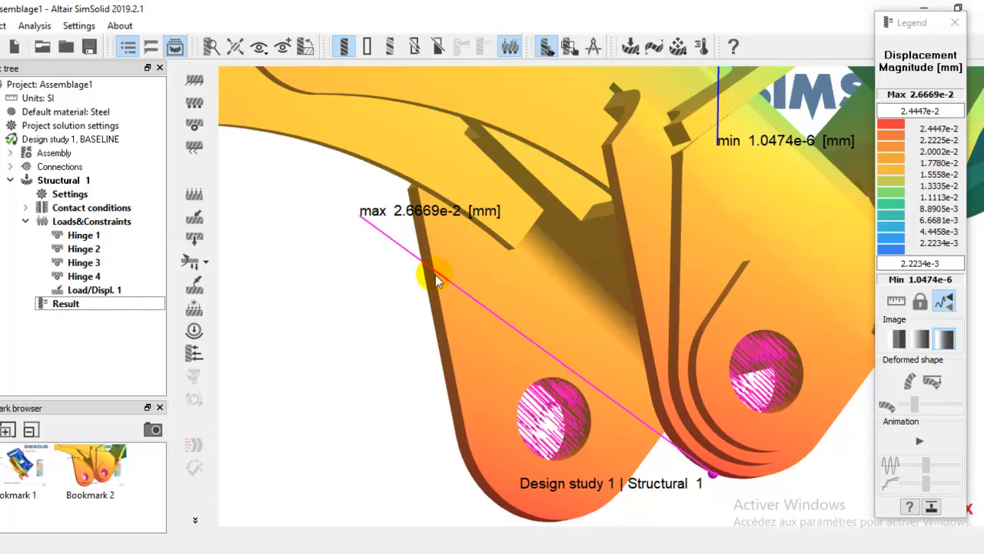
drag(374, 428, 659, 286)
right_drag(693, 223, 638, 290)
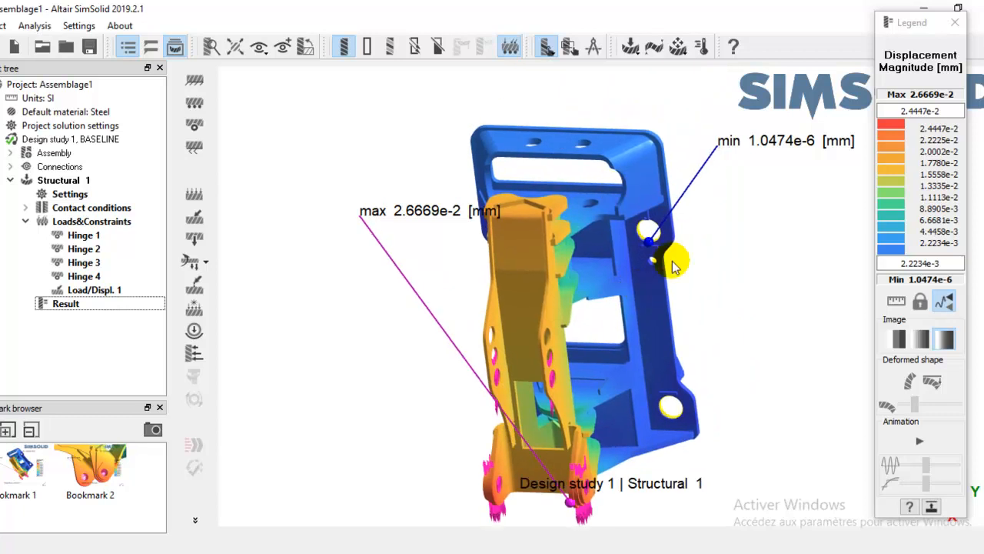